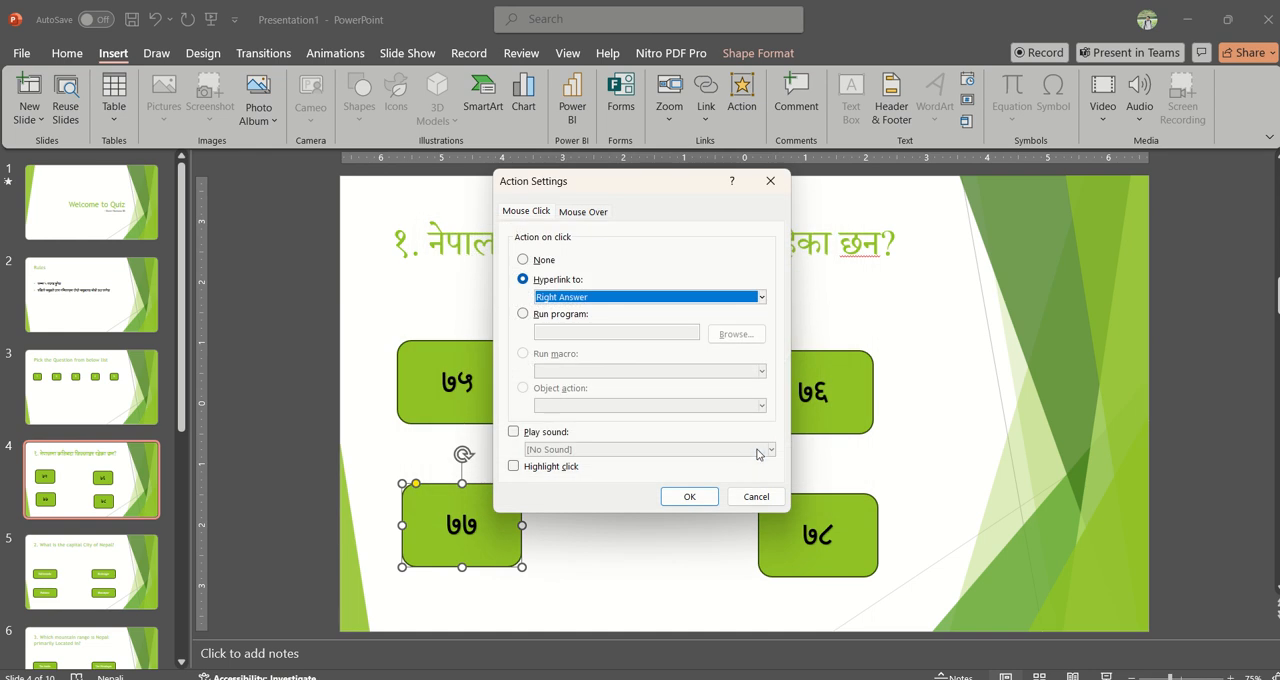
Step: Add the Applause sound to the ७७ button's click action
{"action": "left_click", "coordinate": [547, 435]}
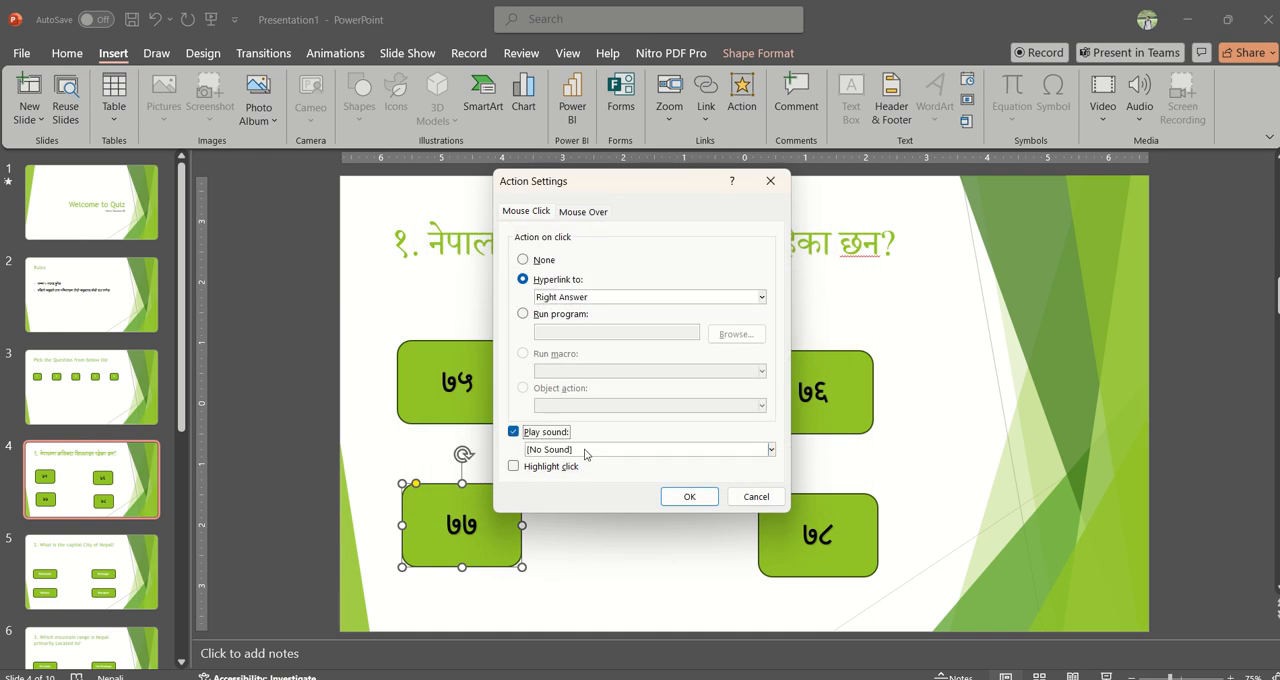
{"action": "left_click", "coordinate": [585, 450]}
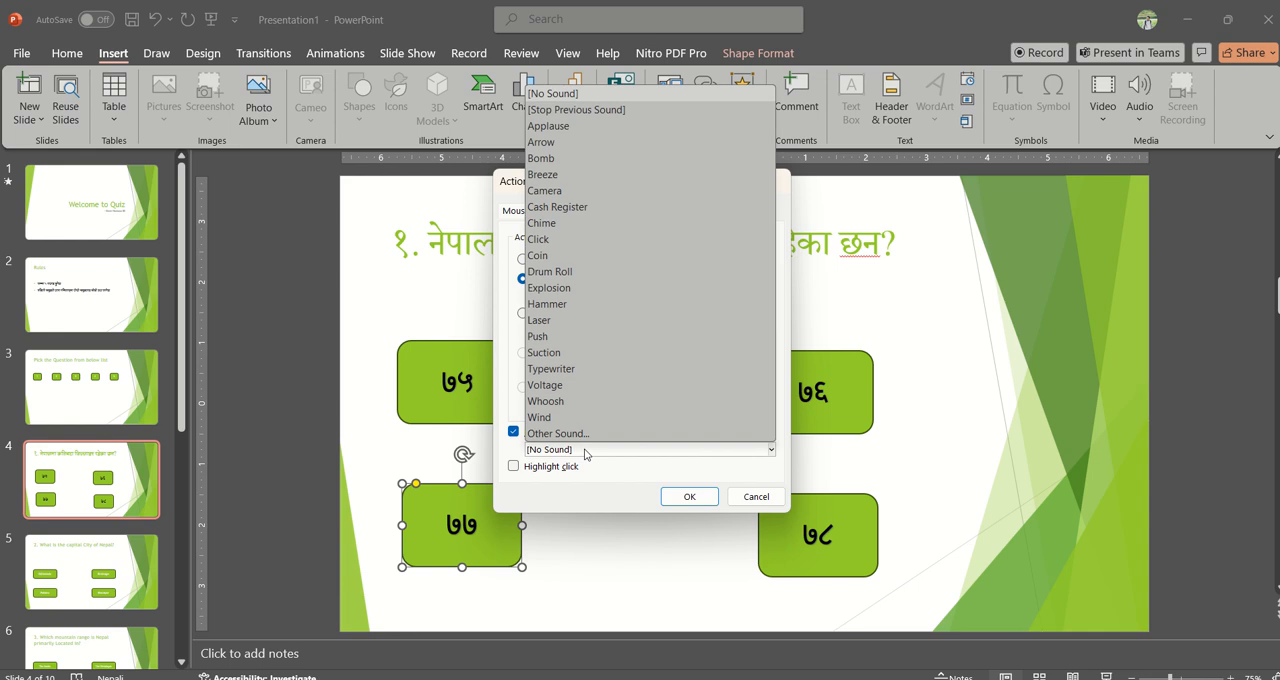
{"action": "left_click", "coordinate": [571, 127]}
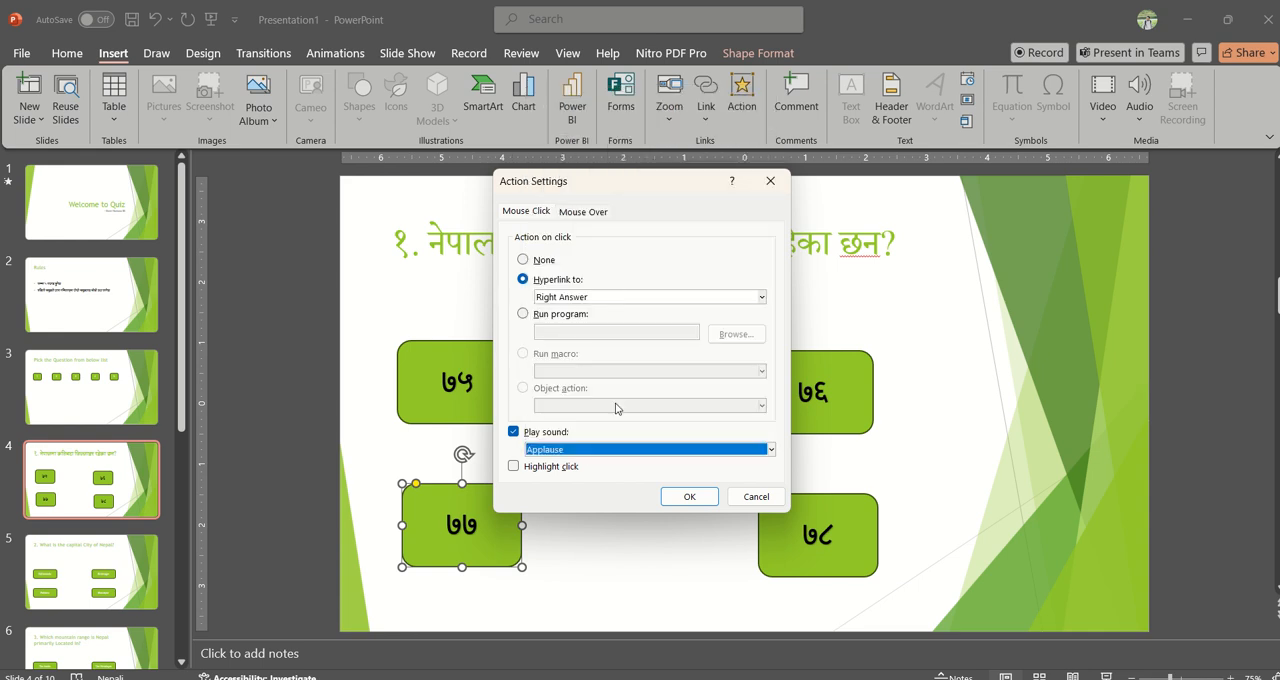
{"action": "left_click", "coordinate": [688, 497]}
Step: Hyperlink the ७५ button on click to the Sorry Wrong Answer slide
{"action": "left_click", "coordinate": [497, 395]}
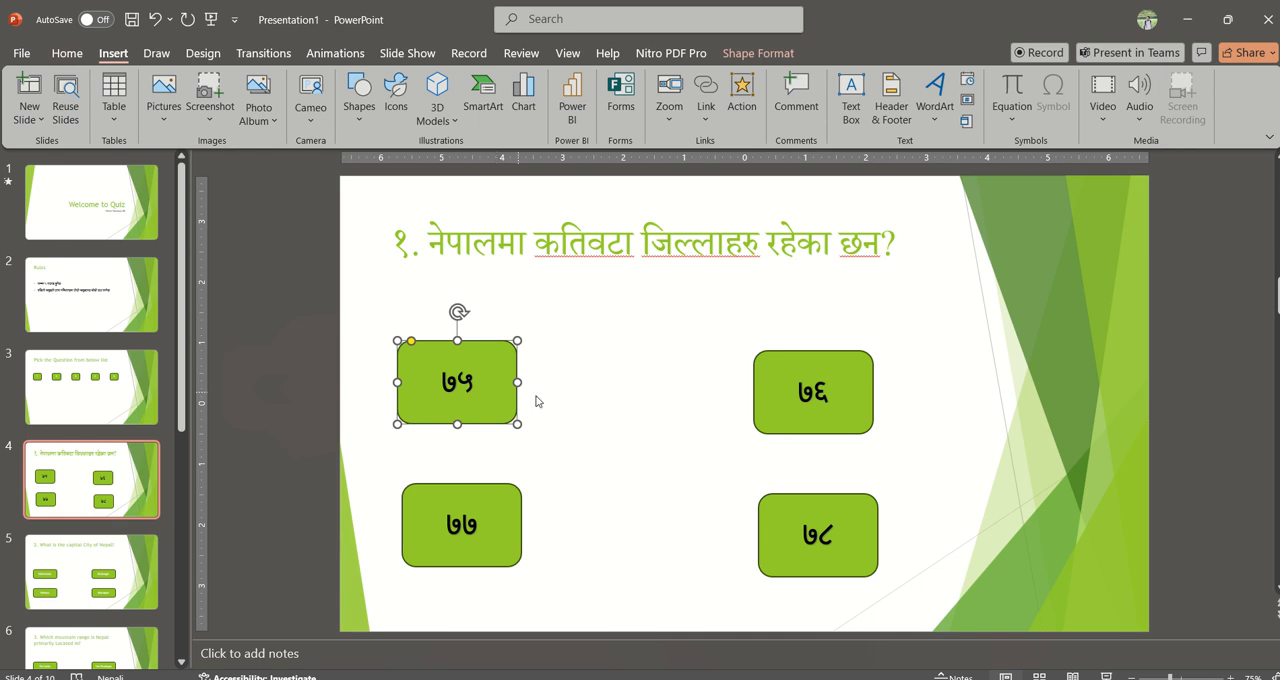
{"action": "left_click", "coordinate": [773, 400], "text": "shift"}
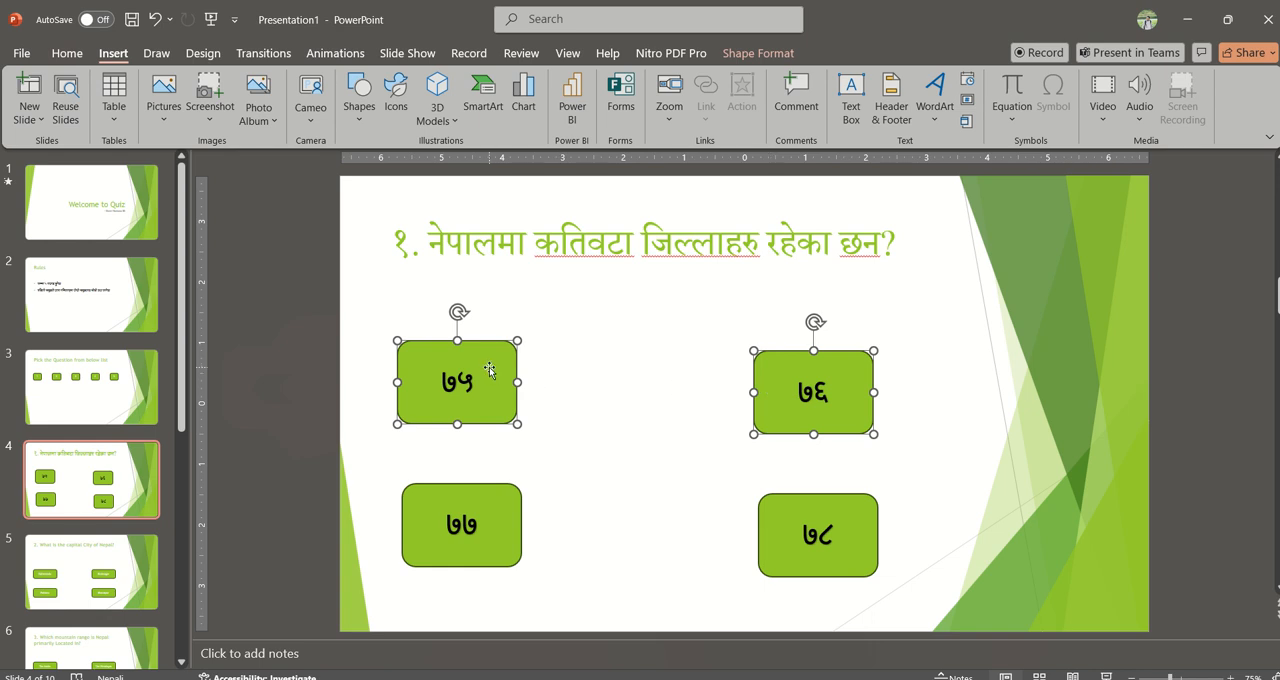
{"action": "left_click", "coordinate": [678, 332]}
{"action": "left_click", "coordinate": [461, 397]}
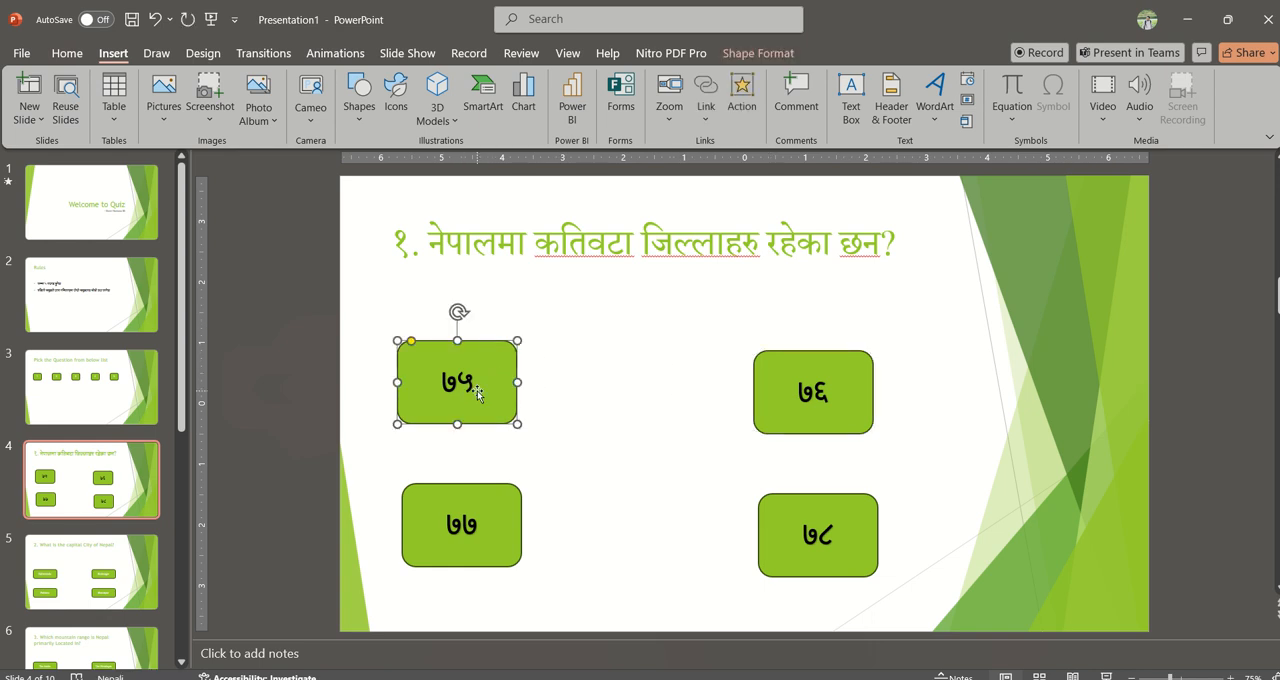
{"action": "left_click", "coordinate": [741, 100]}
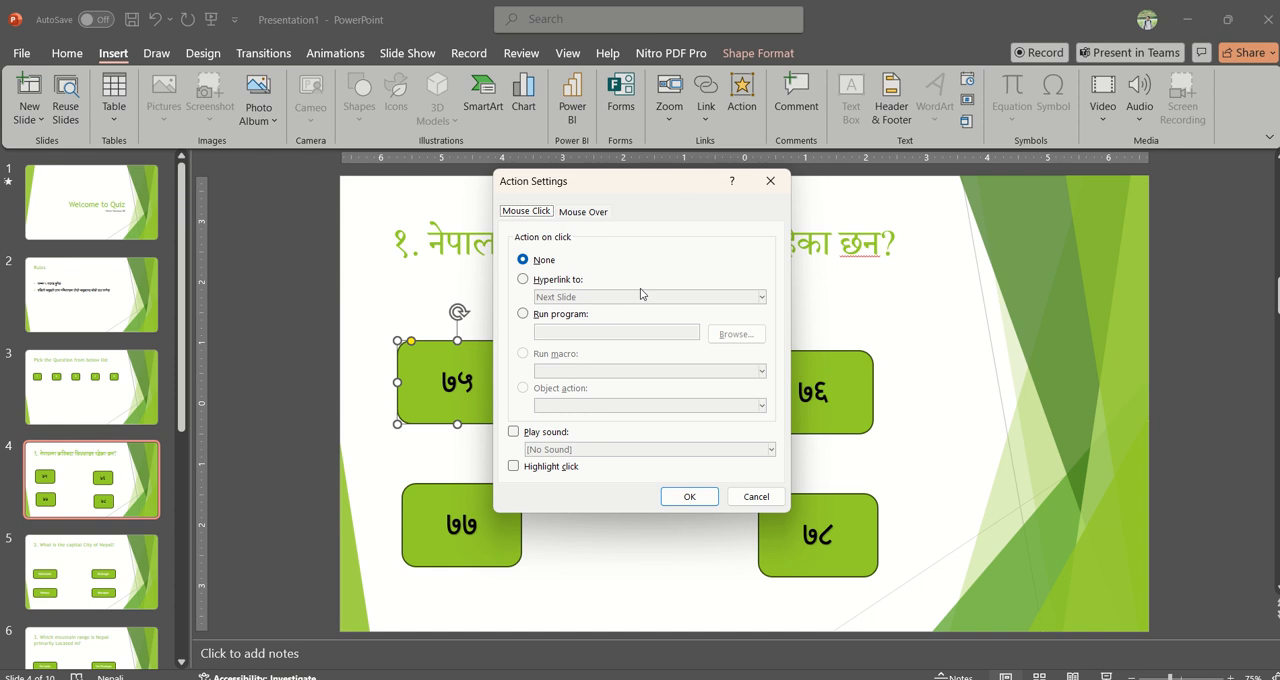
{"action": "left_click", "coordinate": [553, 283]}
{"action": "left_click", "coordinate": [590, 297]}
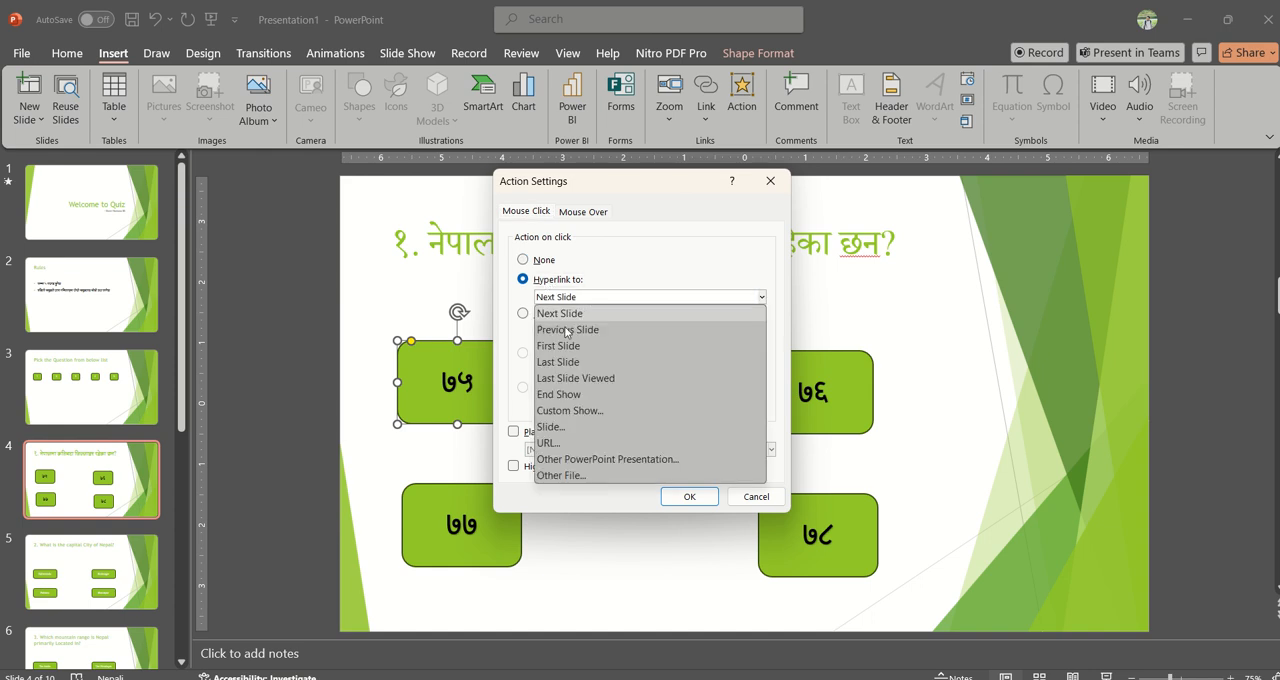
{"action": "left_click", "coordinate": [573, 428]}
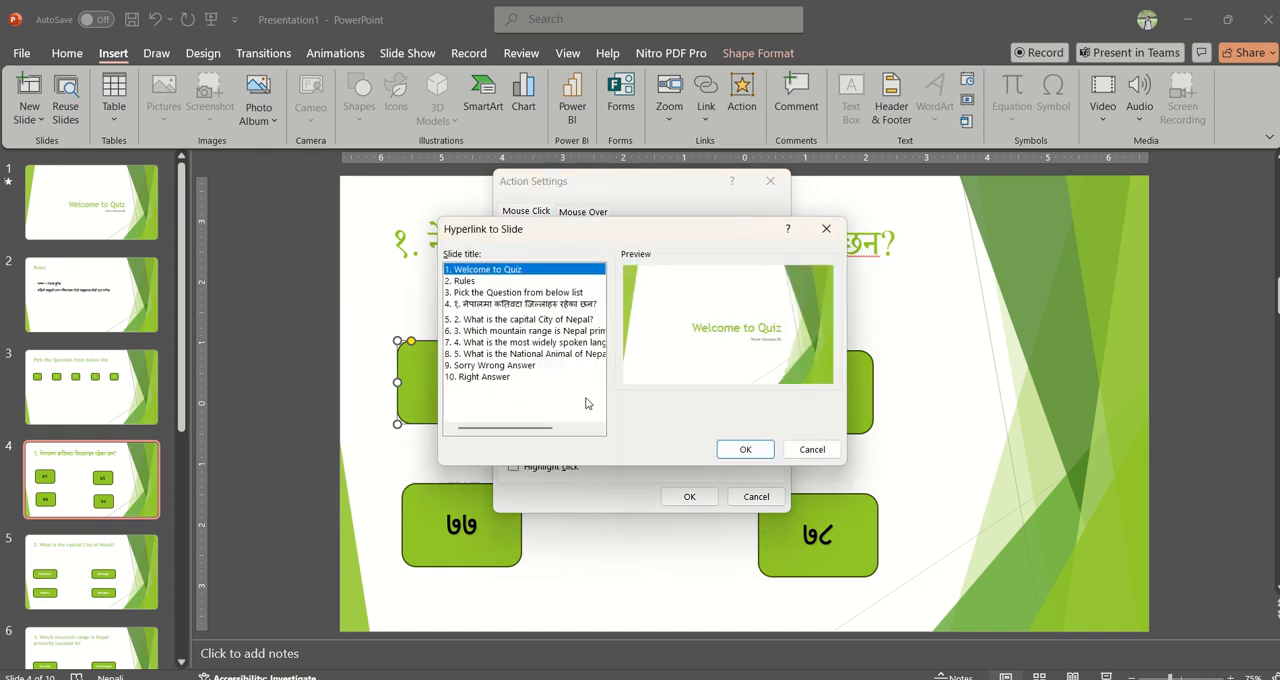
{"action": "left_click", "coordinate": [499, 365]}
{"action": "left_click", "coordinate": [748, 450]}
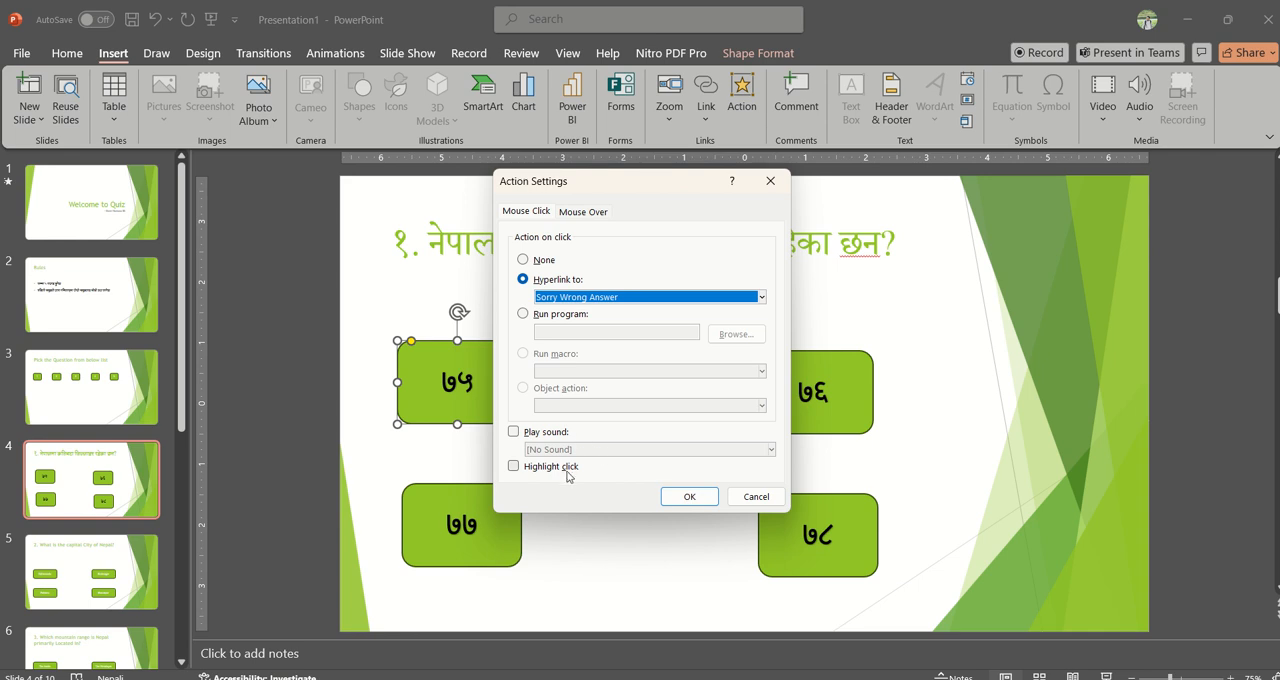
{"action": "left_click", "coordinate": [690, 497]}
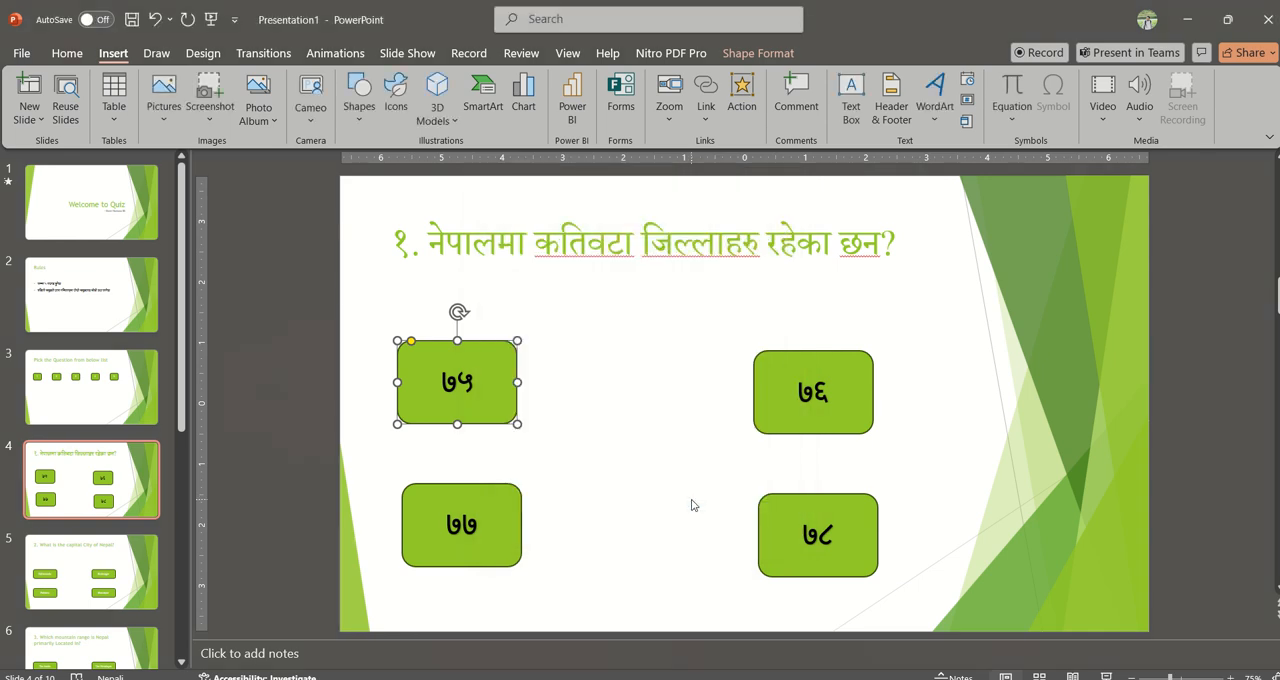
Step: Hyperlink the ७६ button on click to the Sorry Wrong Answer slide
{"action": "left_click", "coordinate": [761, 412]}
{"action": "left_click", "coordinate": [742, 100]}
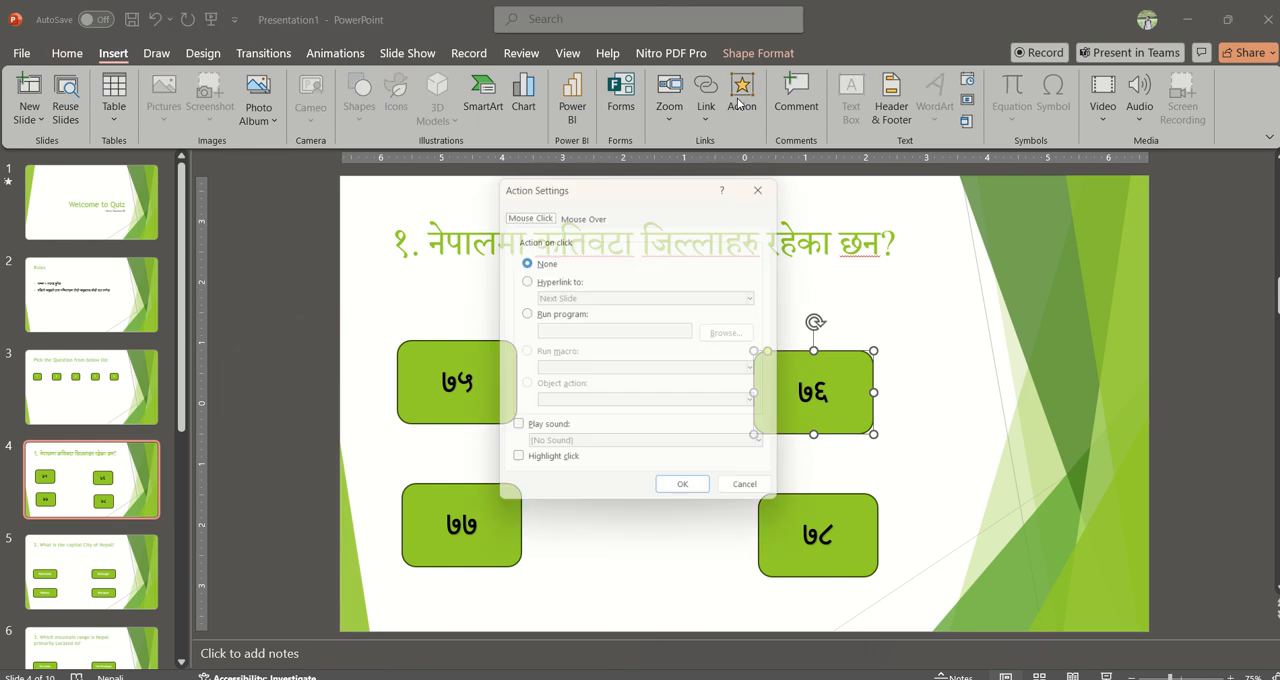
{"action": "left_click", "coordinate": [548, 280]}
{"action": "left_click", "coordinate": [572, 297]}
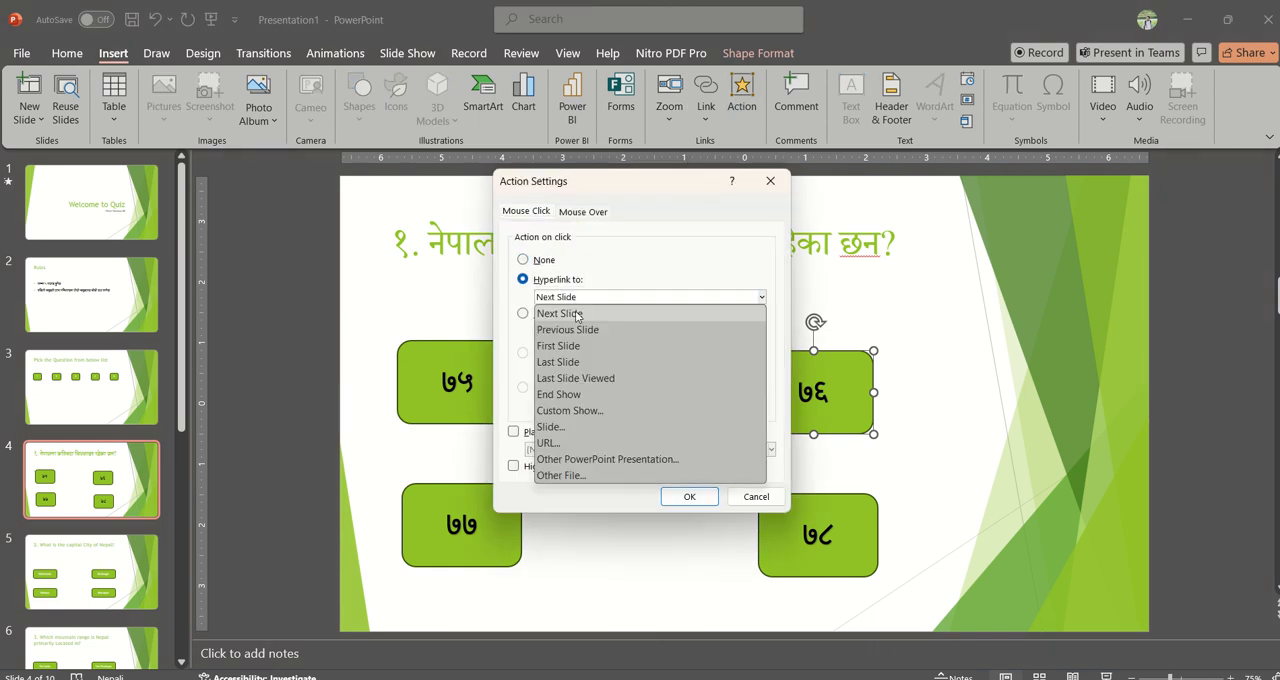
{"action": "left_click", "coordinate": [552, 427]}
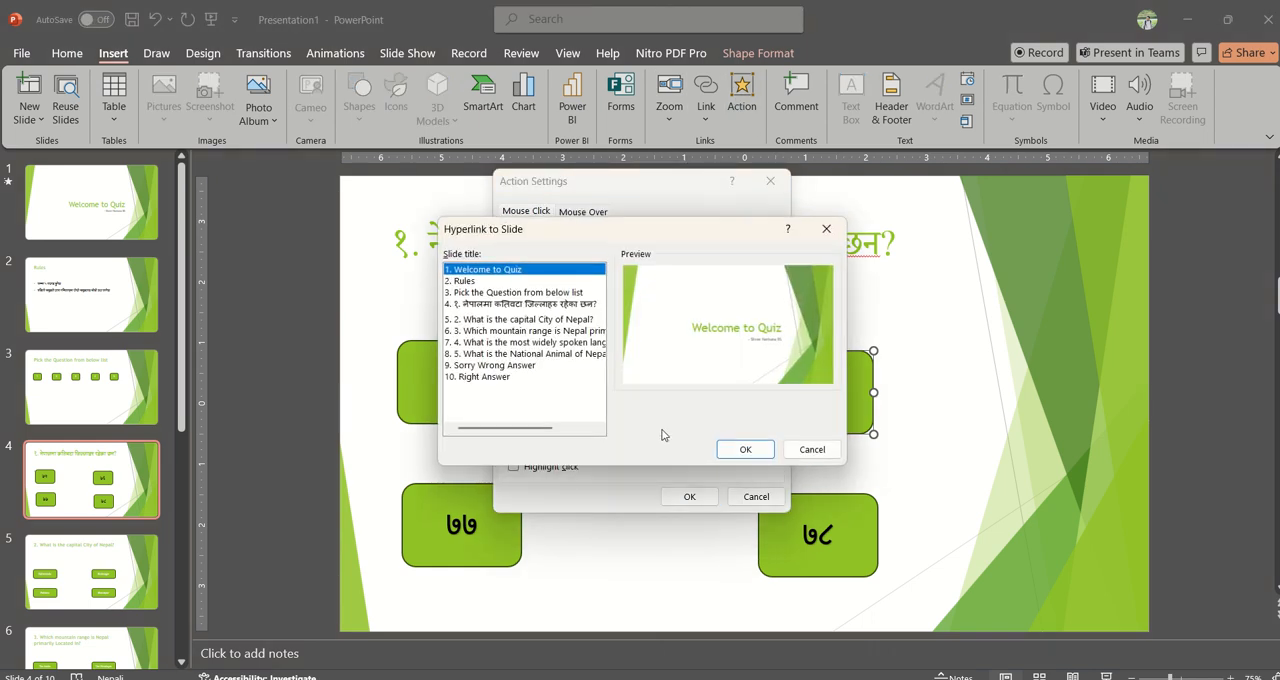
{"action": "left_click", "coordinate": [498, 366]}
{"action": "left_click", "coordinate": [724, 450]}
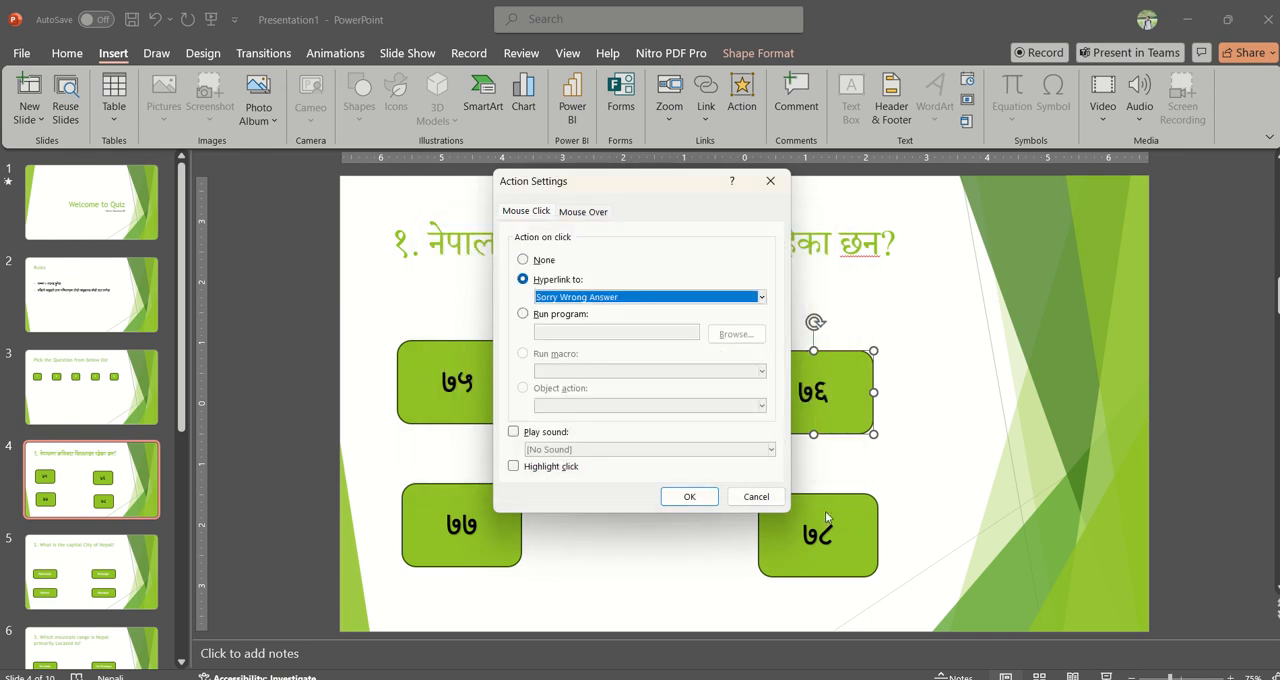
{"action": "left_click", "coordinate": [689, 496]}
Step: Hyperlink the ७८ button on click to the Sorry Wrong Answer slide
{"action": "left_click", "coordinate": [816, 522]}
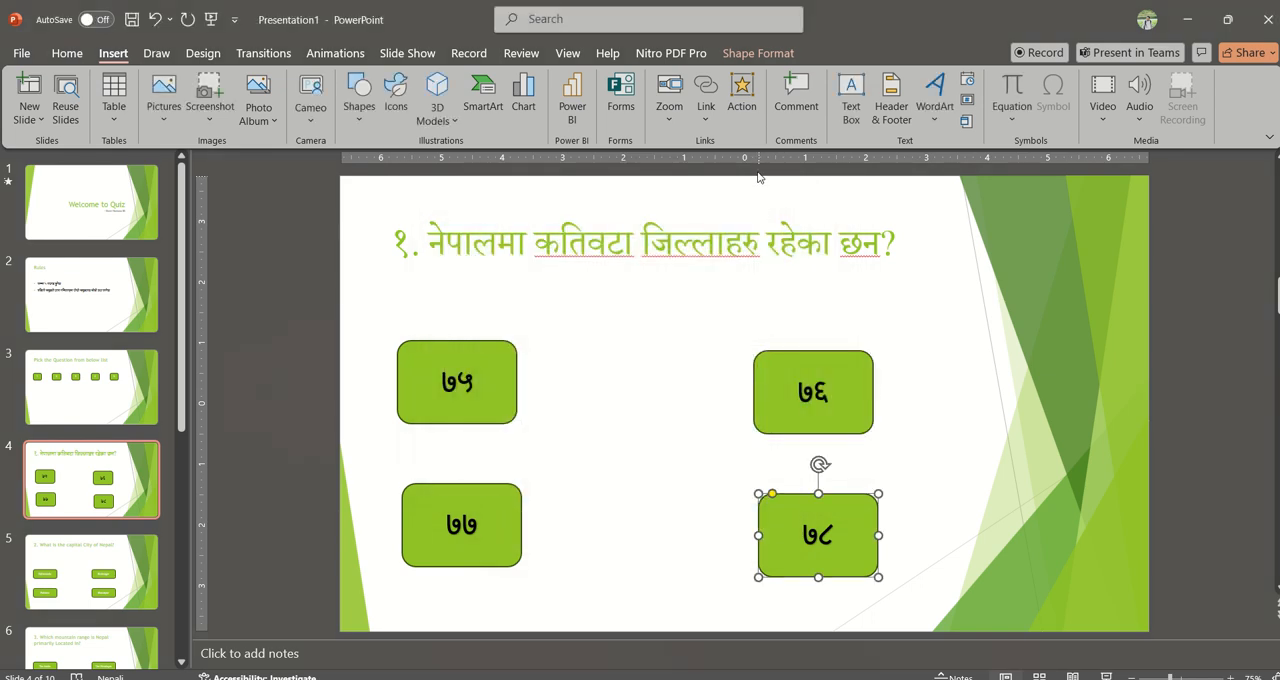
{"action": "left_click", "coordinate": [741, 100]}
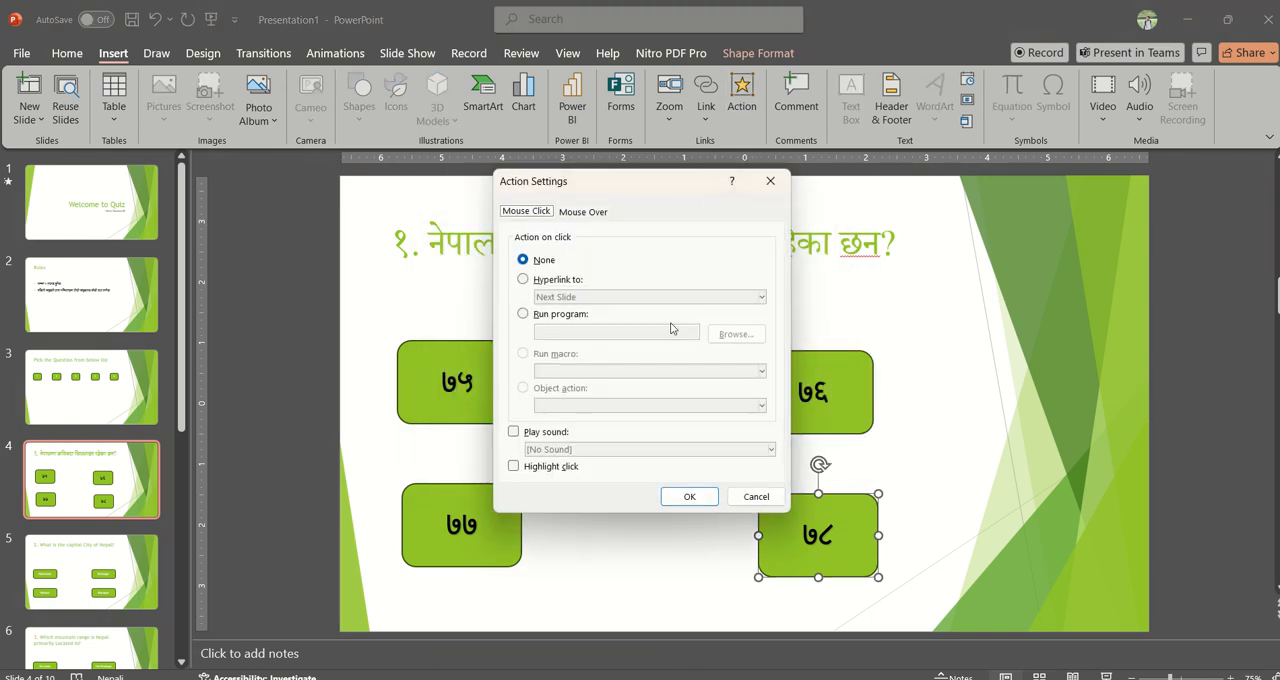
{"action": "left_click", "coordinate": [546, 282]}
{"action": "left_click", "coordinate": [585, 297]}
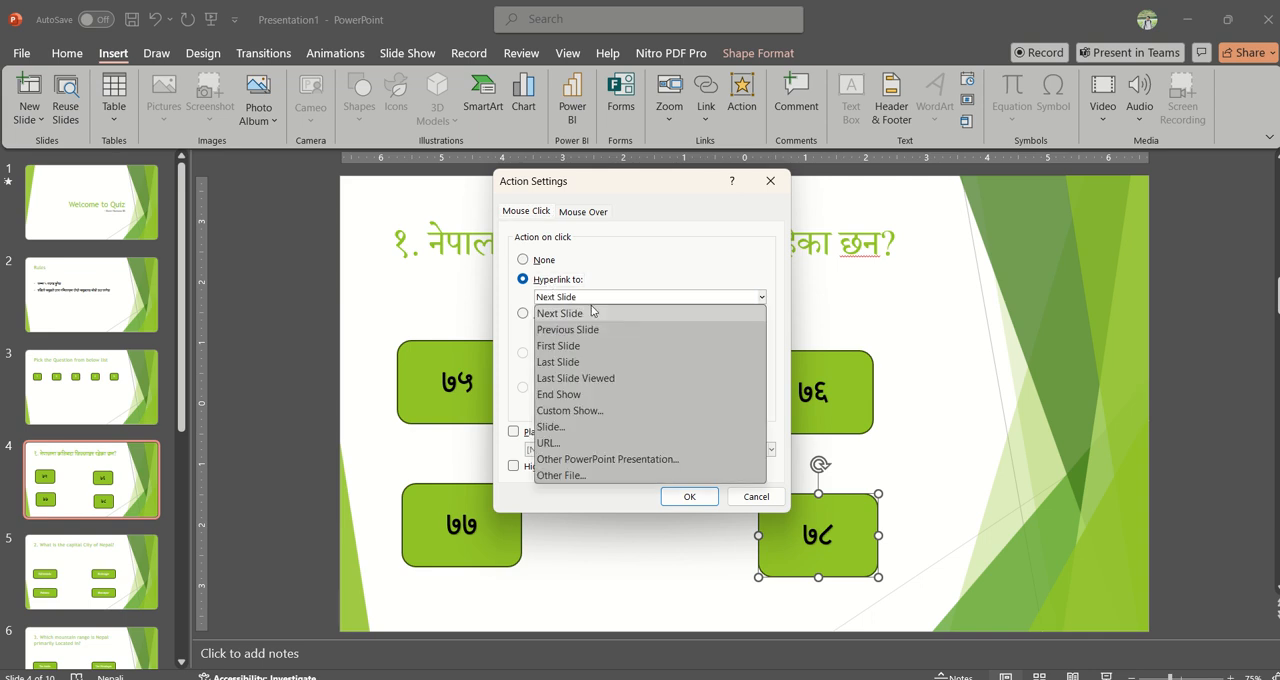
{"action": "left_click", "coordinate": [553, 427]}
{"action": "left_click", "coordinate": [491, 366]}
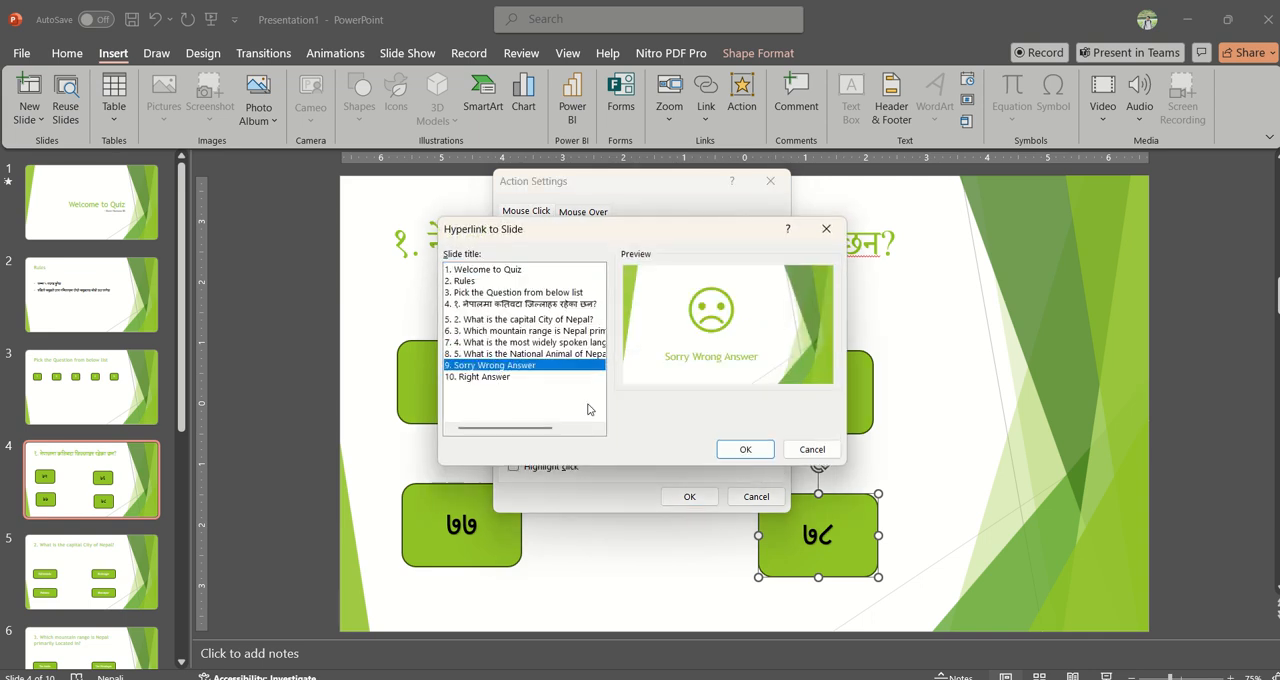
{"action": "left_click", "coordinate": [744, 450]}
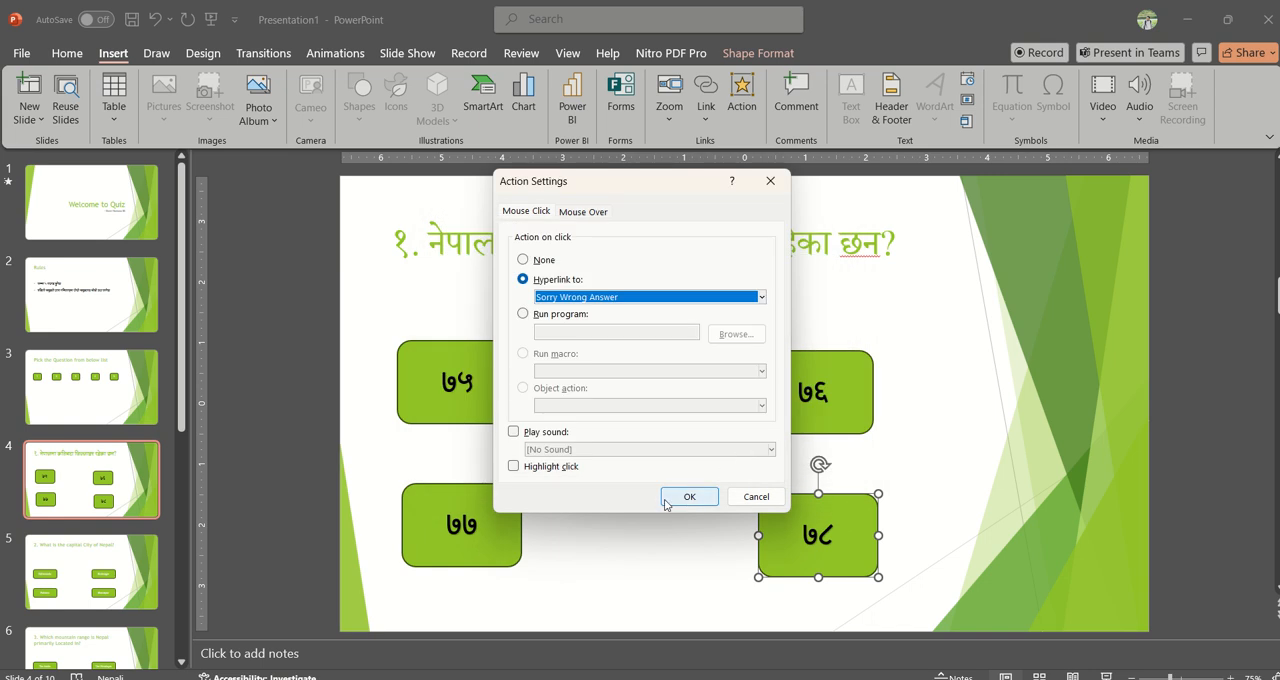
{"action": "left_click", "coordinate": [686, 498]}
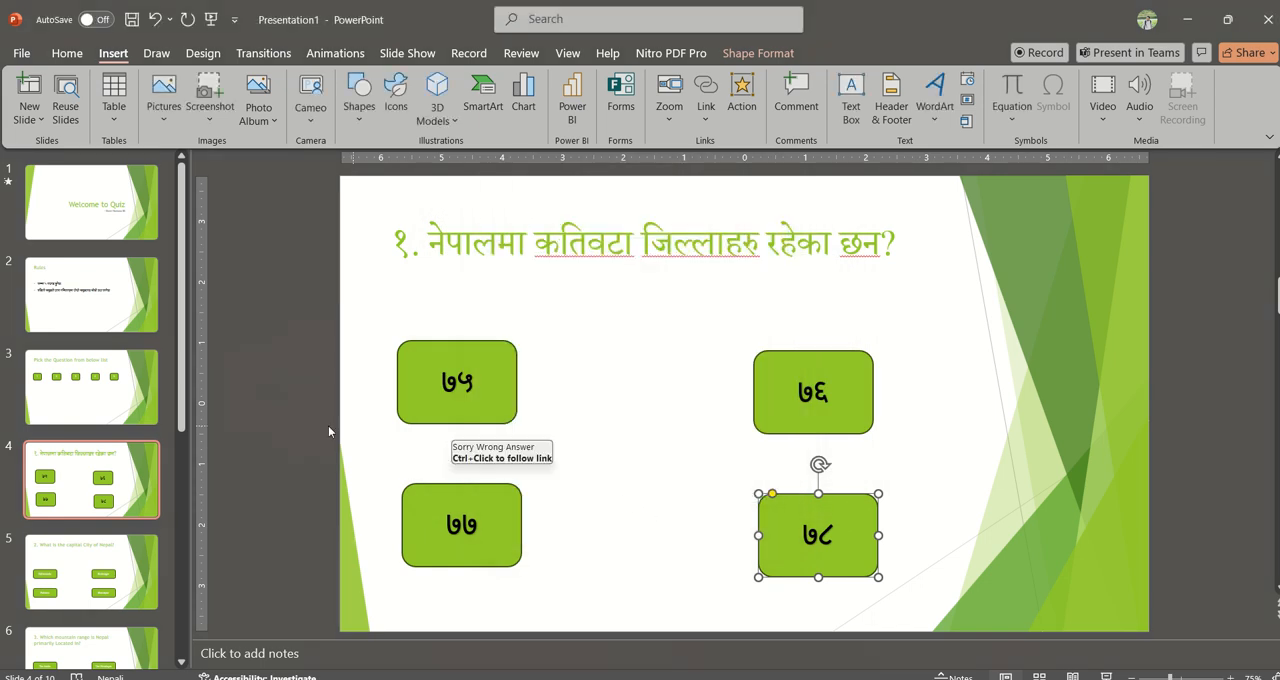
Step: On slide 5, hyperlink the Kathmandu button to the Right Answer slide with the Applause sound on click
{"action": "left_click", "coordinate": [115, 576]}
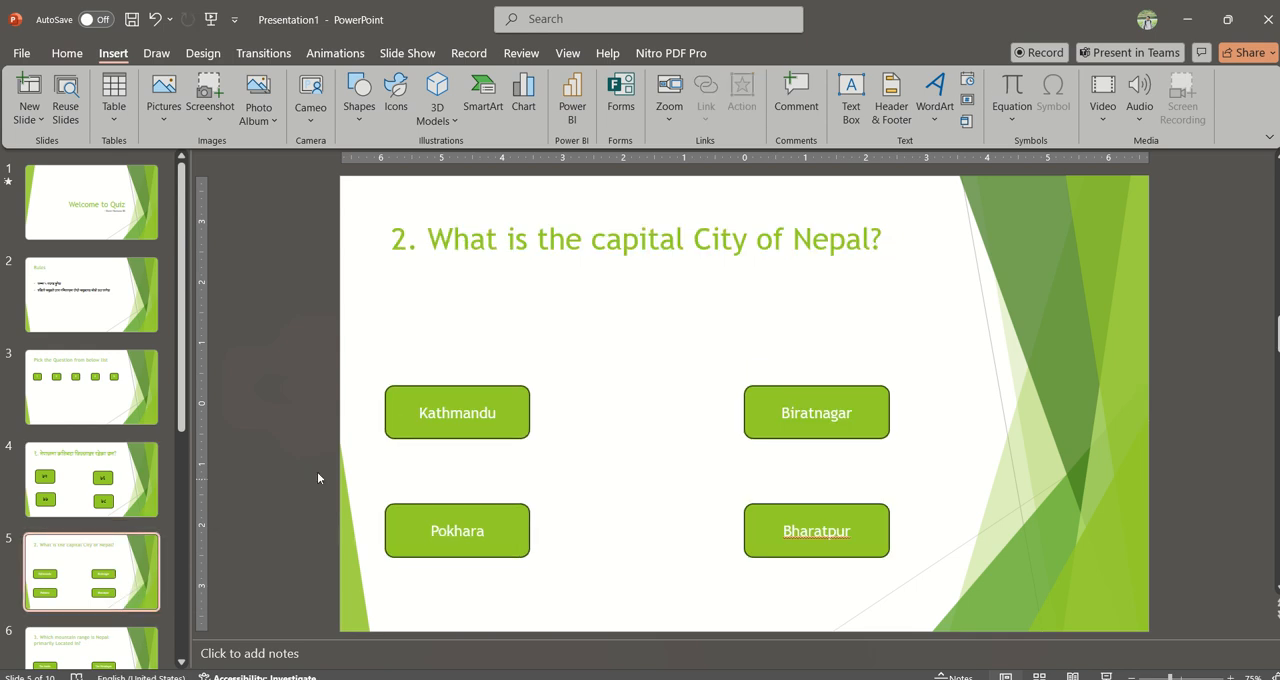
{"action": "left_click", "coordinate": [524, 413]}
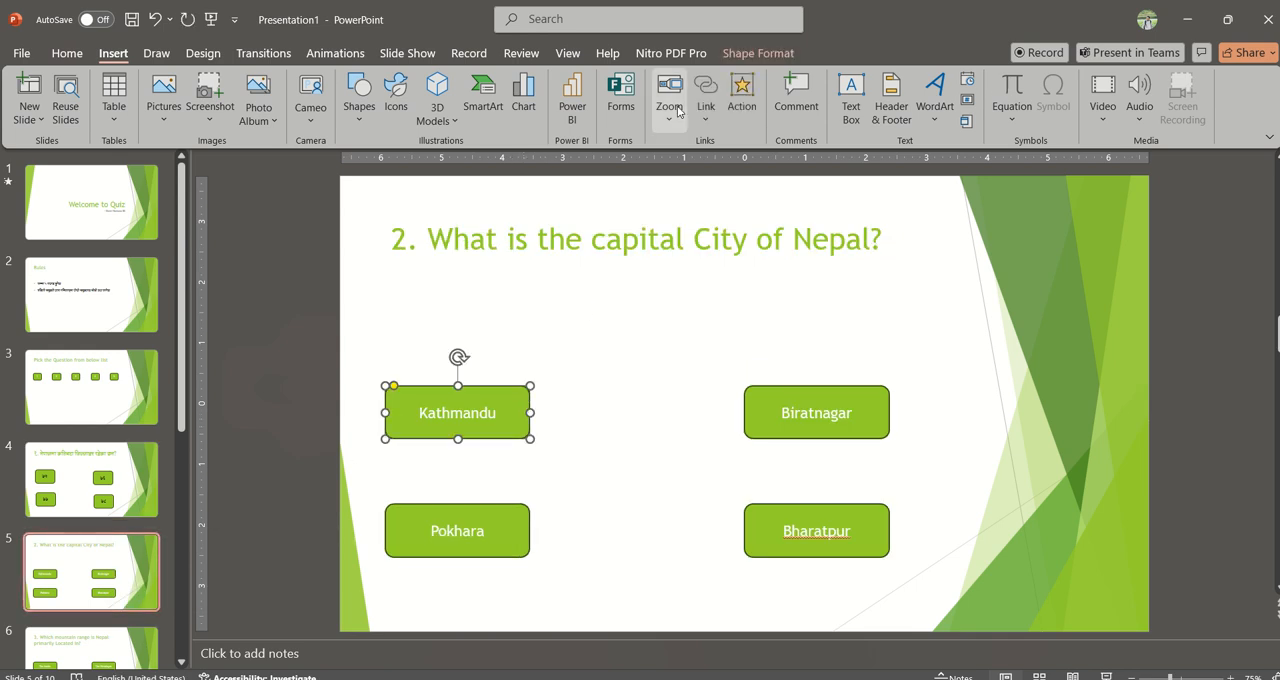
{"action": "left_click", "coordinate": [741, 104]}
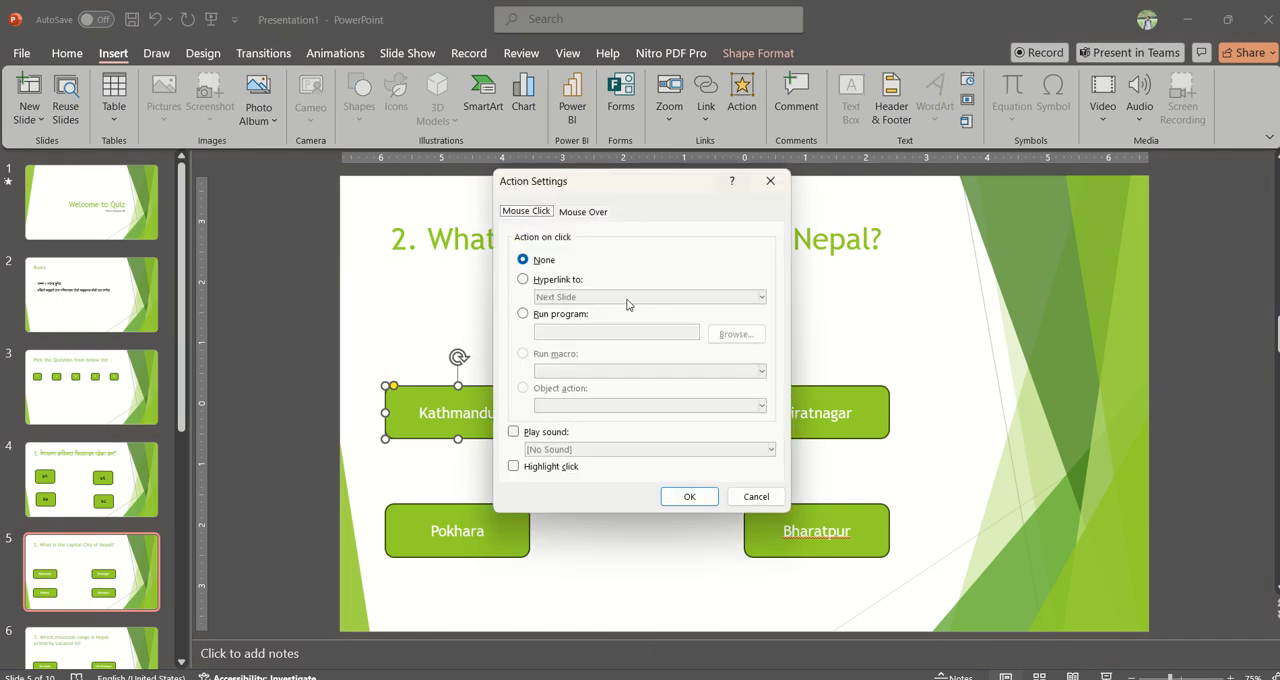
{"action": "left_click", "coordinate": [558, 281]}
{"action": "left_click", "coordinate": [592, 297]}
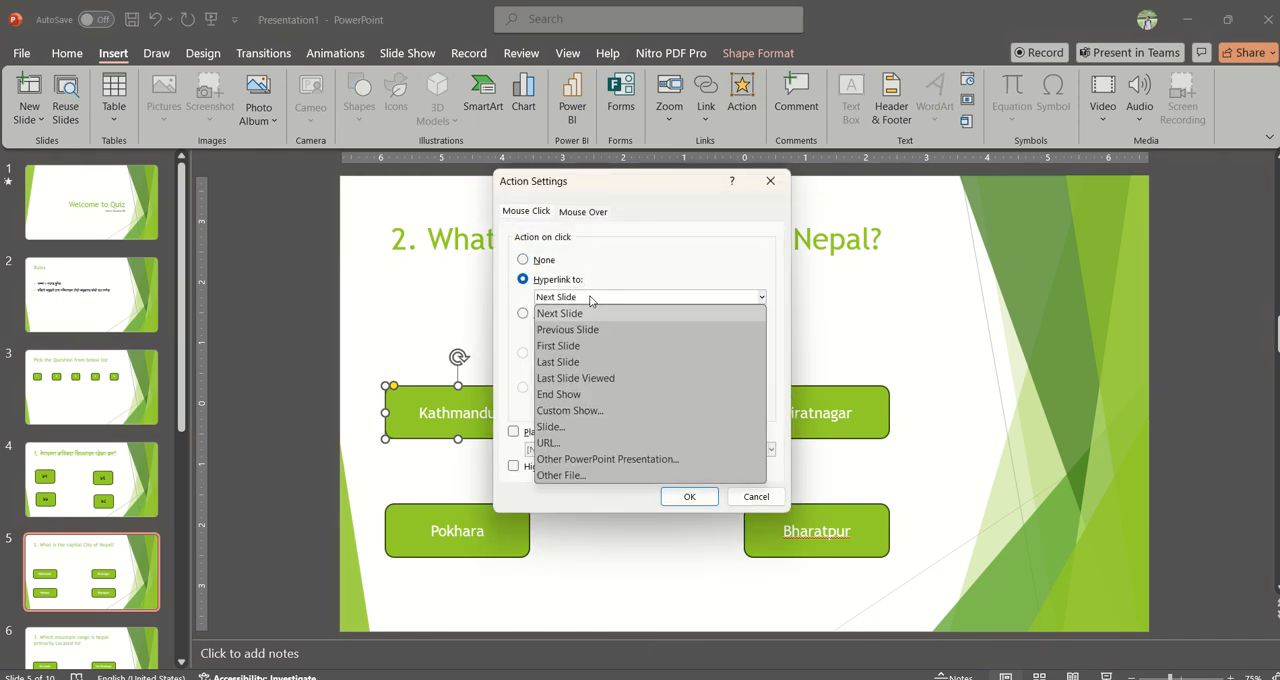
{"action": "left_click", "coordinate": [550, 427]}
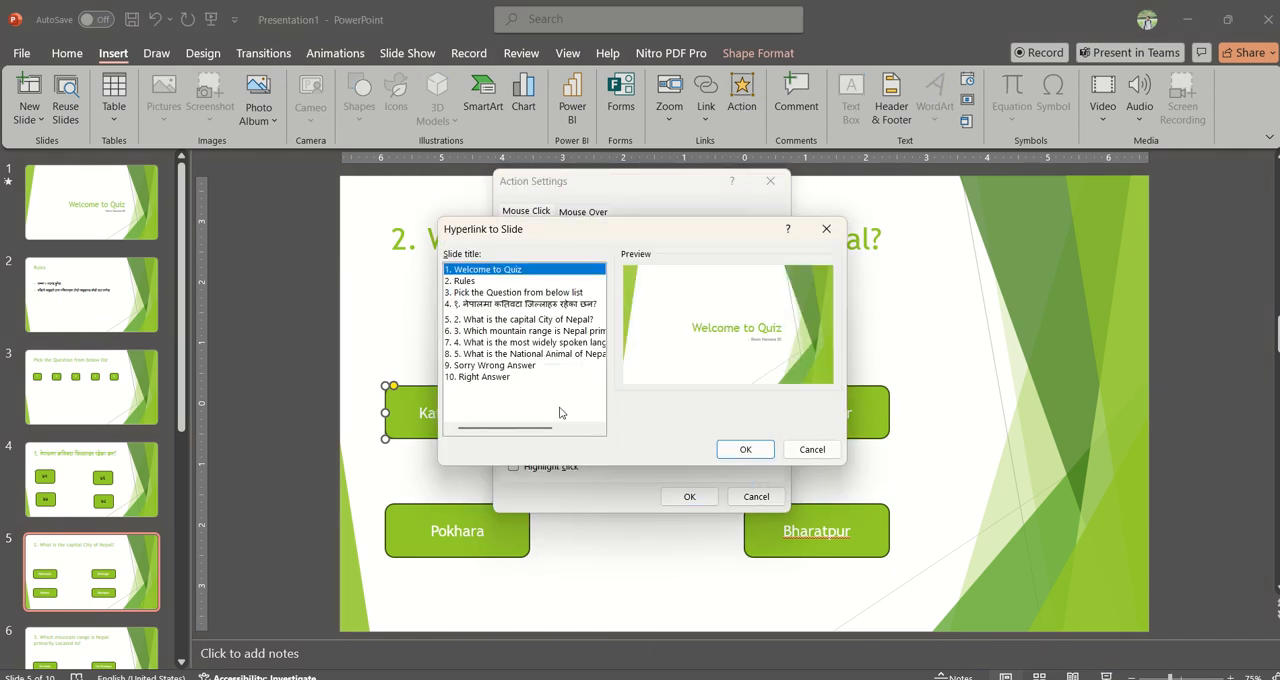
{"action": "left_click", "coordinate": [483, 378]}
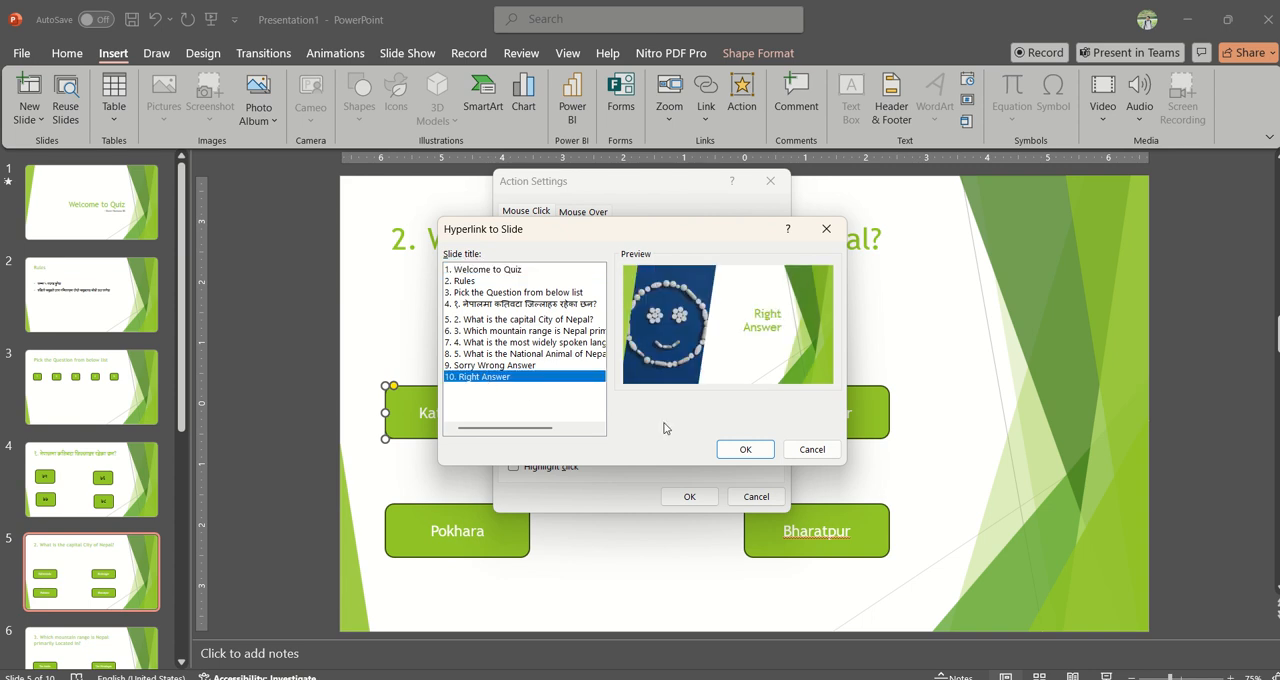
{"action": "left_click", "coordinate": [730, 449]}
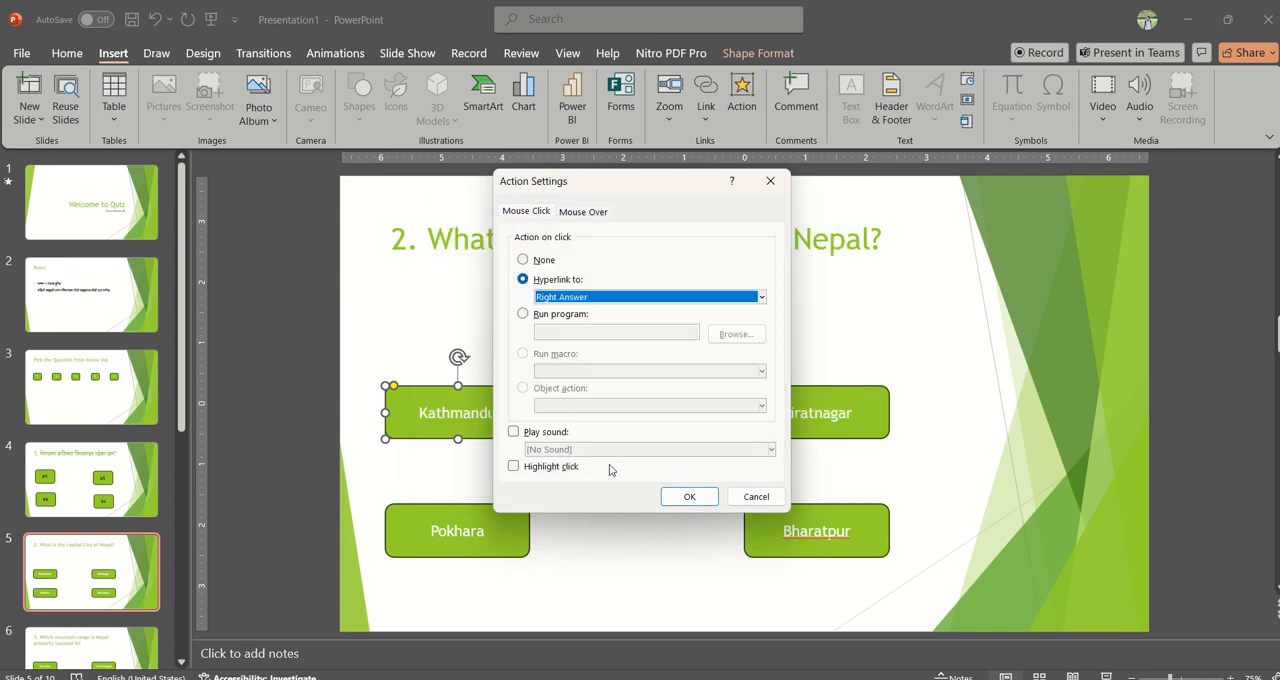
{"action": "left_click", "coordinate": [560, 437]}
{"action": "left_click", "coordinate": [566, 449]}
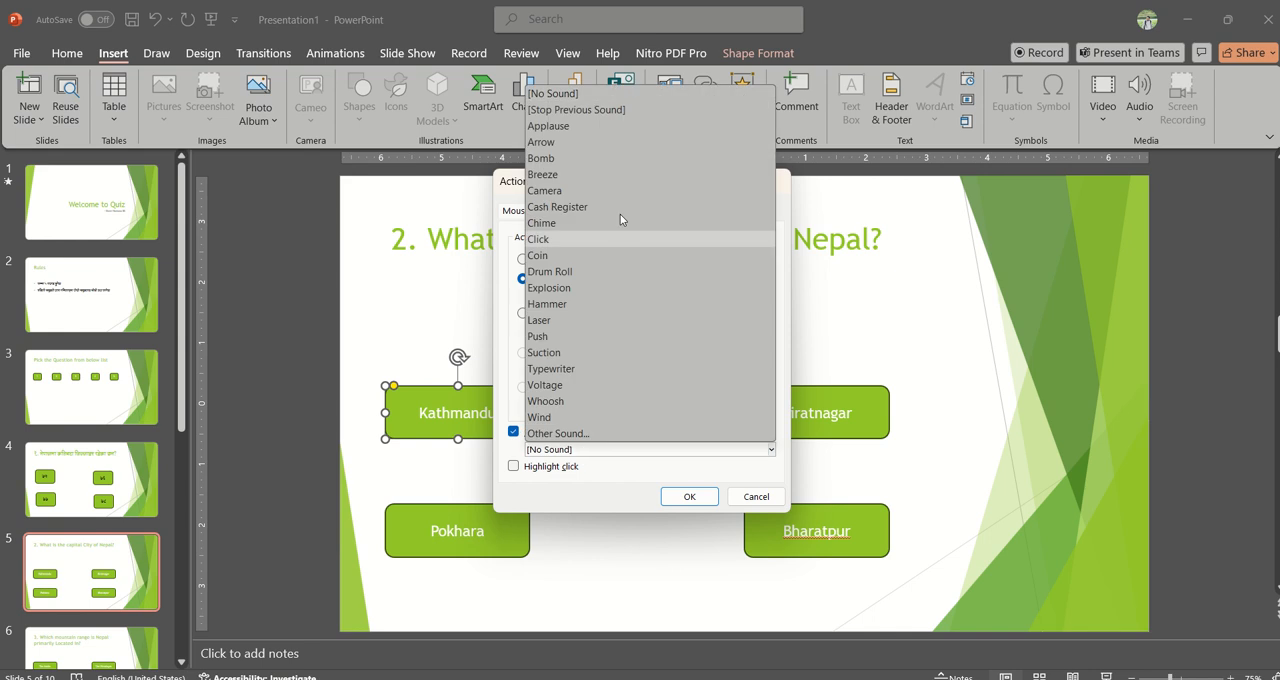
{"action": "left_click", "coordinate": [606, 126]}
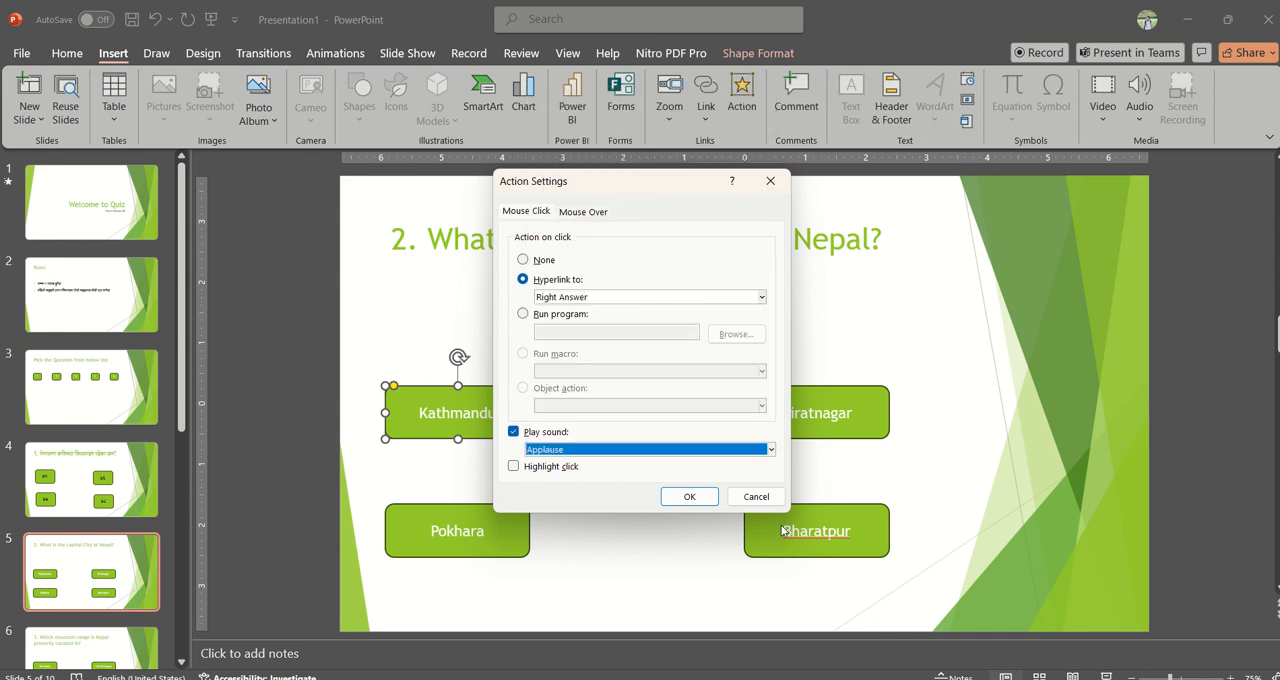
{"action": "left_click", "coordinate": [689, 496]}
Step: Hyperlink the Biratnagar button on click to the Sorry Wrong Answer slide
{"action": "left_click", "coordinate": [774, 423]}
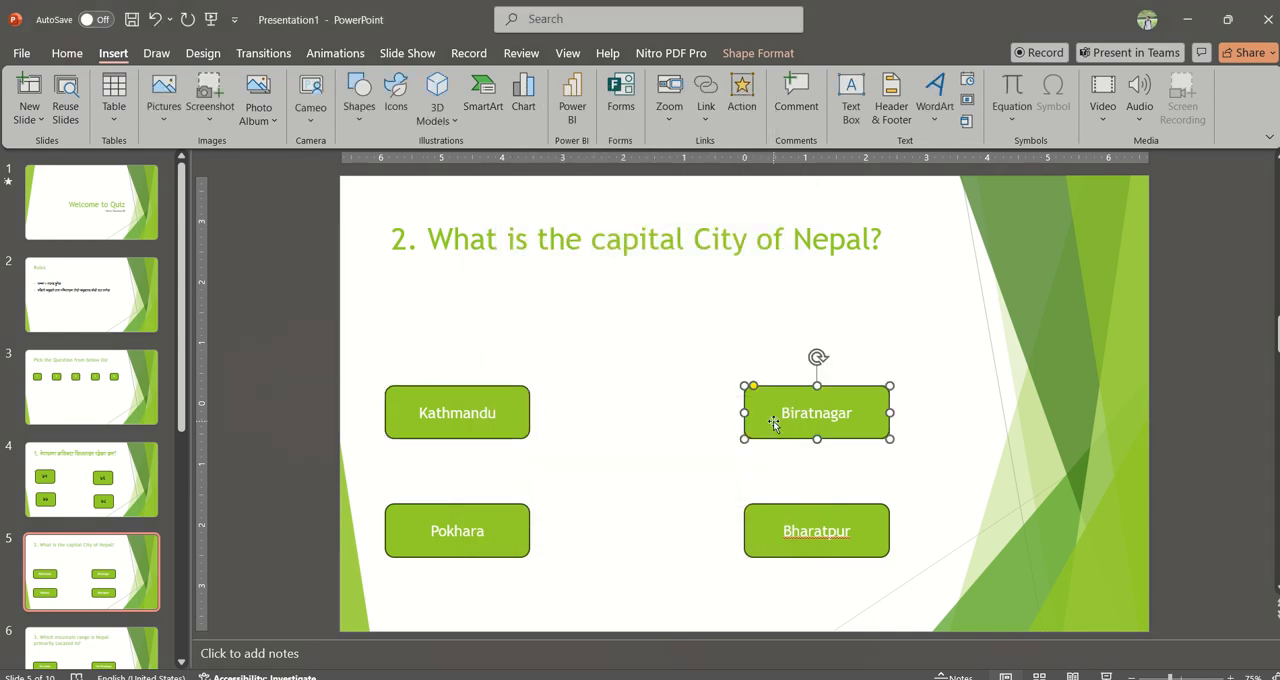
{"action": "left_click", "coordinate": [742, 100]}
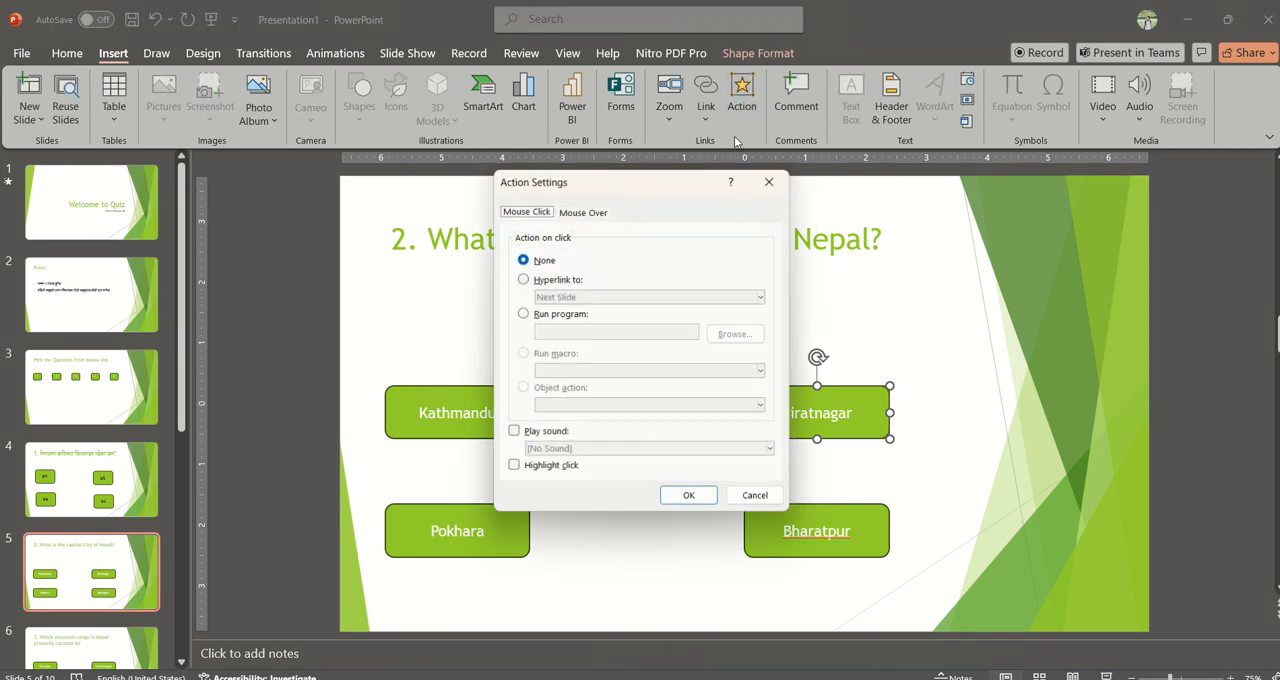
{"action": "left_click", "coordinate": [561, 285]}
{"action": "left_click", "coordinate": [580, 298]}
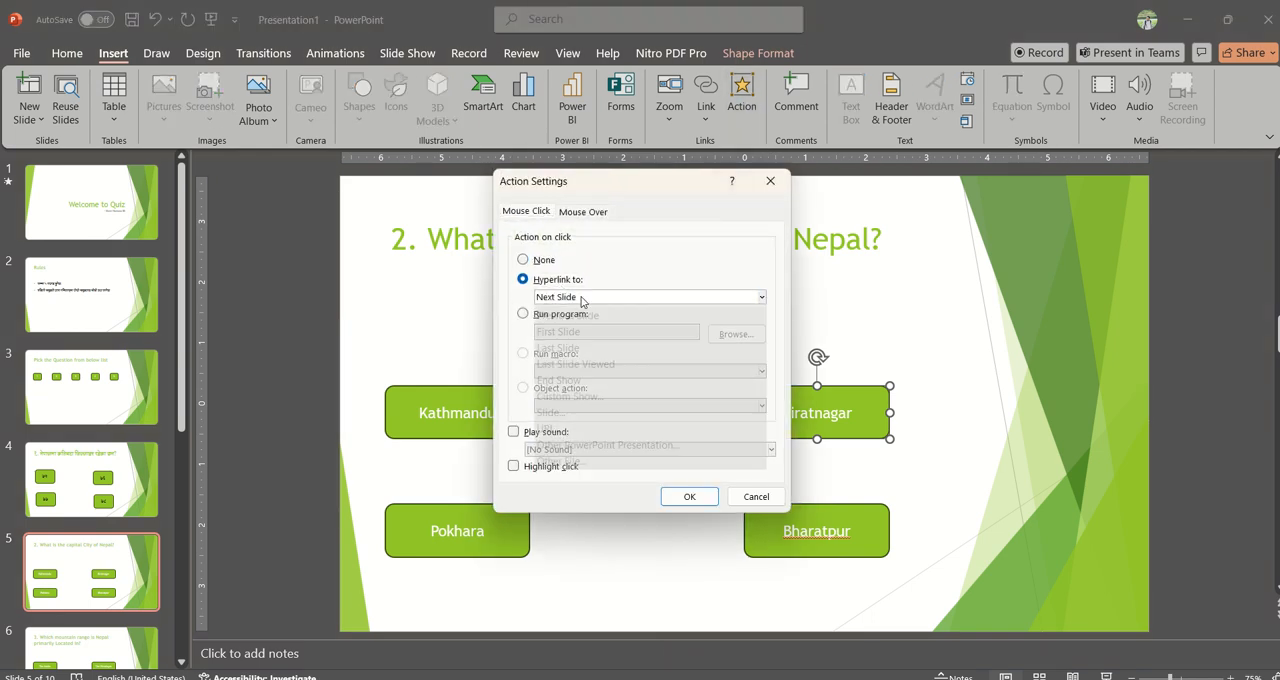
{"action": "left_click", "coordinate": [551, 427]}
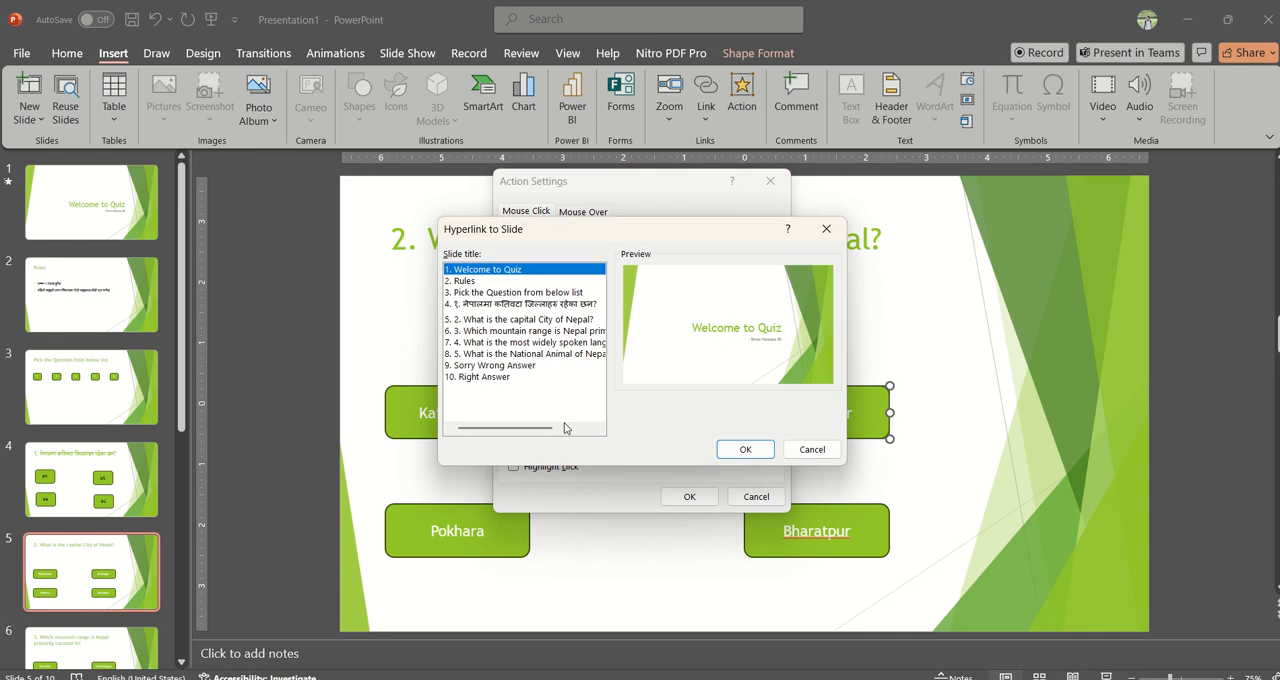
{"action": "left_click", "coordinate": [494, 366]}
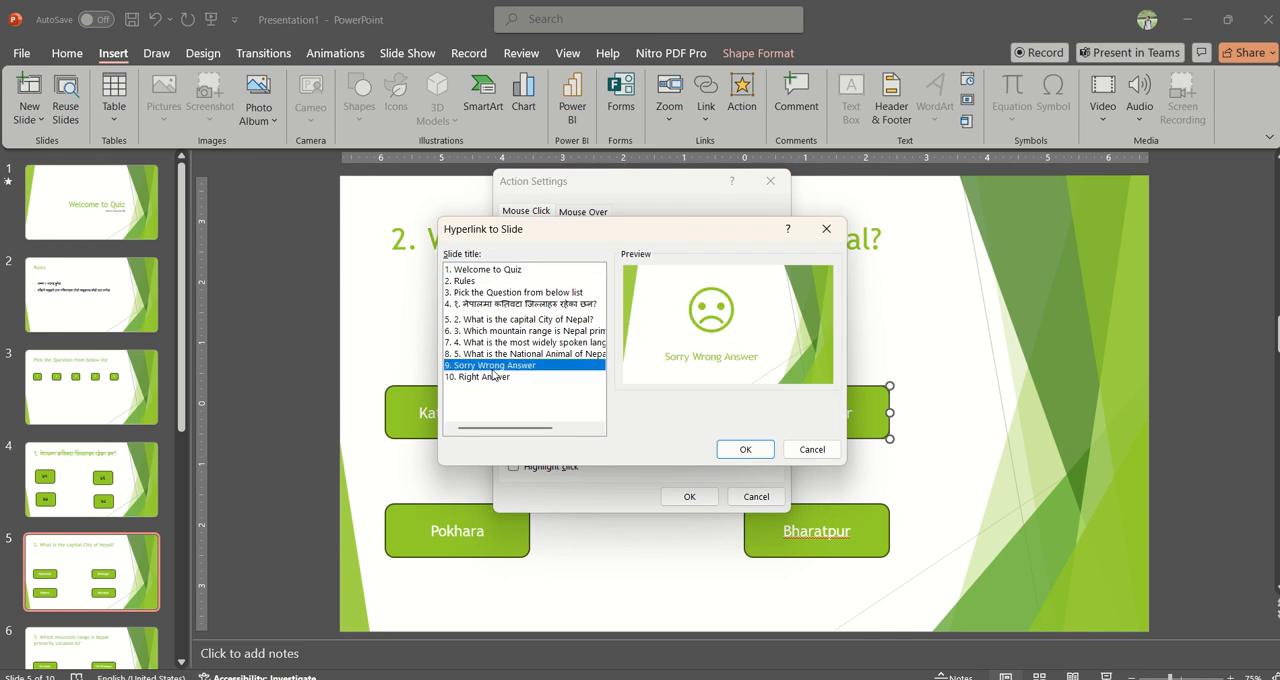
{"action": "left_click", "coordinate": [745, 449]}
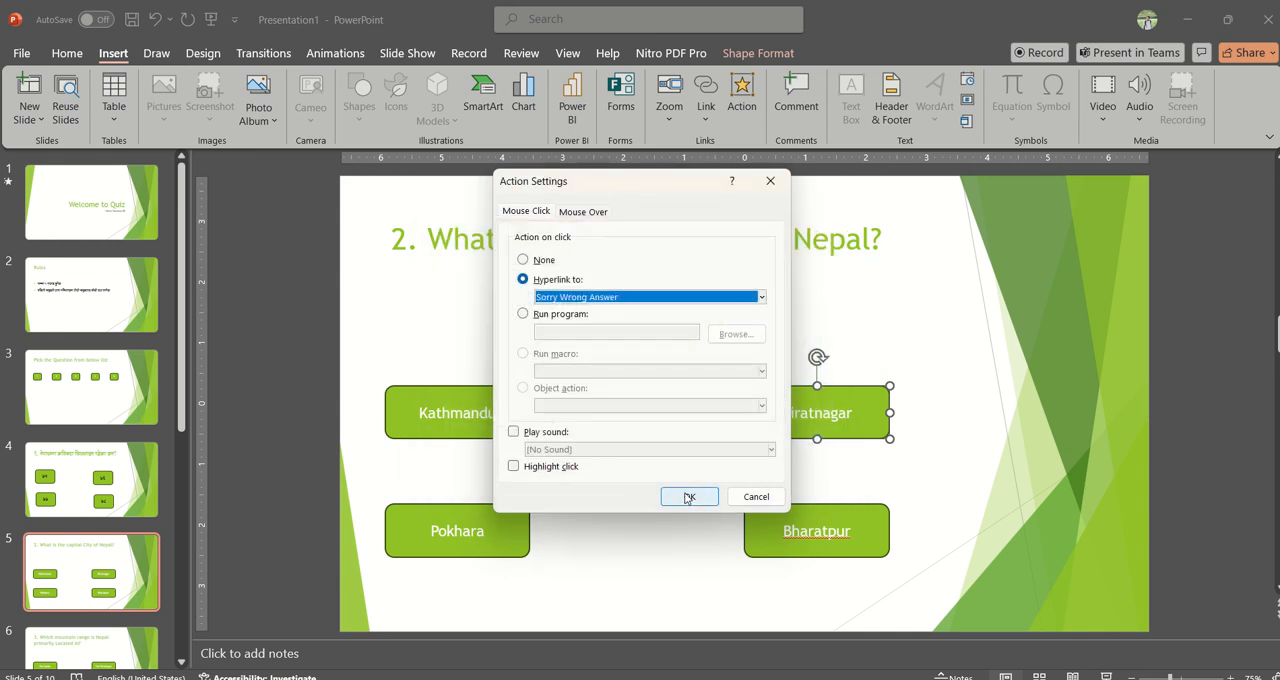
{"action": "left_click", "coordinate": [688, 498]}
Step: Hyperlink the Pokhara button on click to the Sorry Wrong Answer slide
{"action": "left_click", "coordinate": [515, 535]}
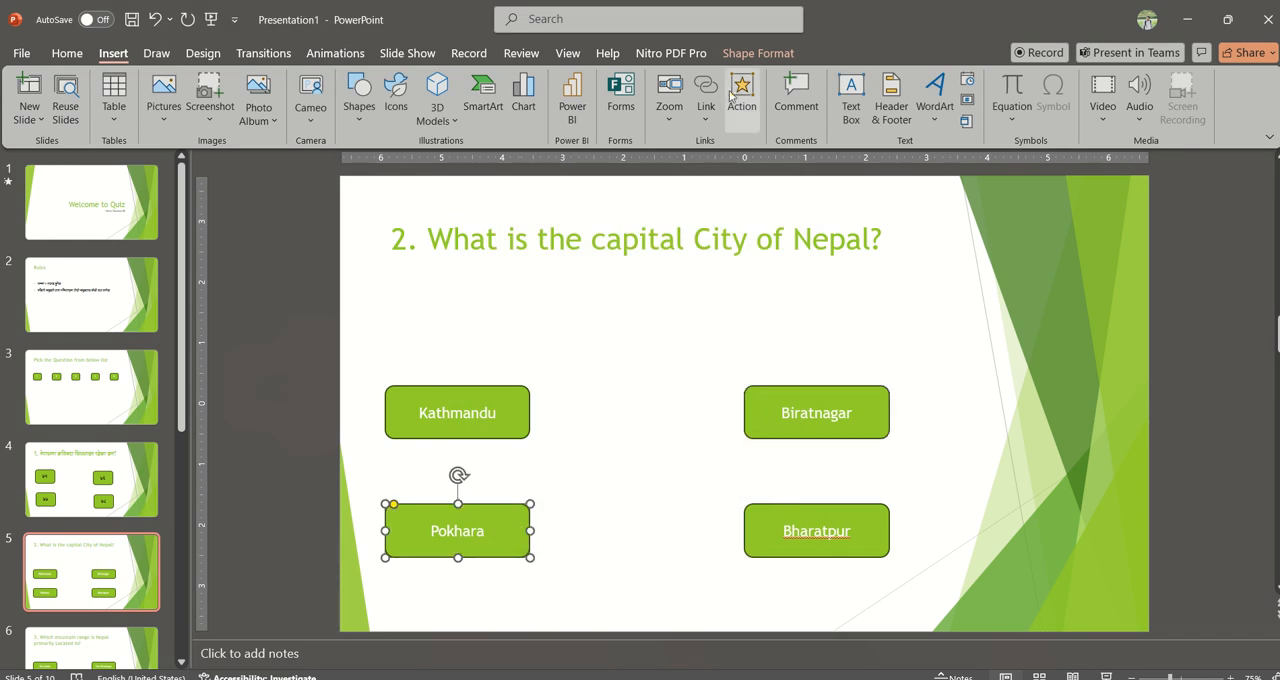
{"action": "left_click", "coordinate": [738, 90]}
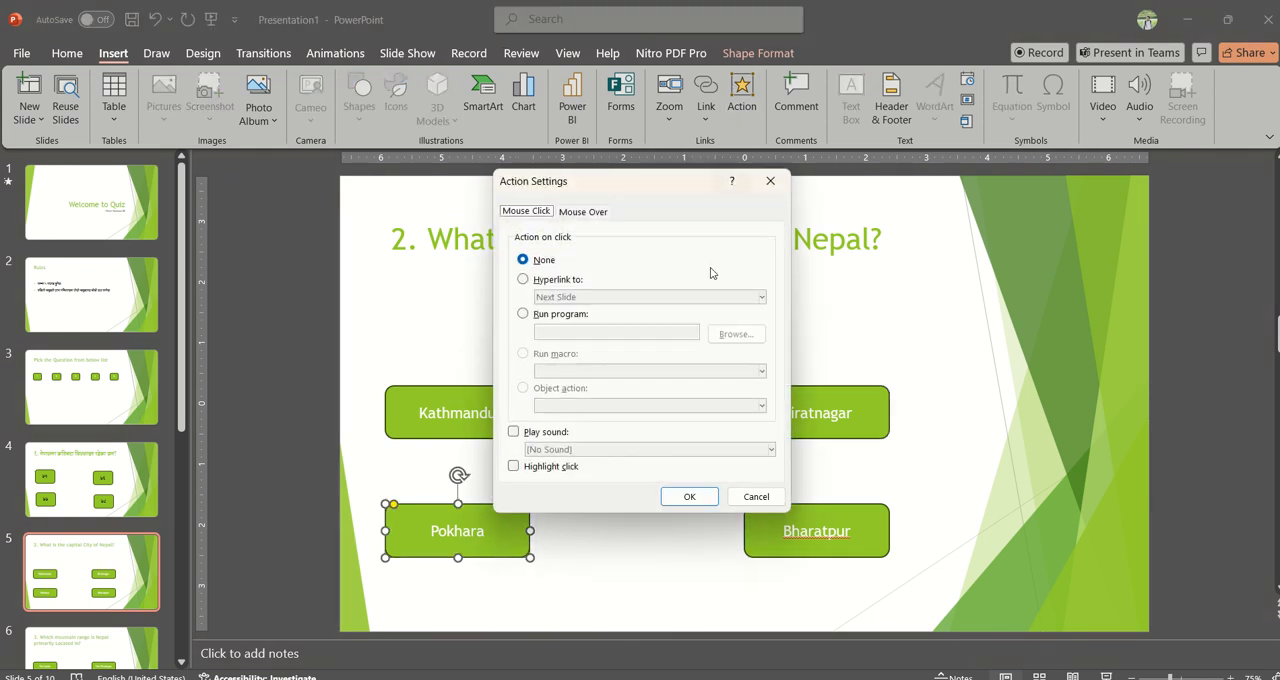
{"action": "left_click", "coordinate": [556, 280]}
{"action": "left_click", "coordinate": [576, 297]}
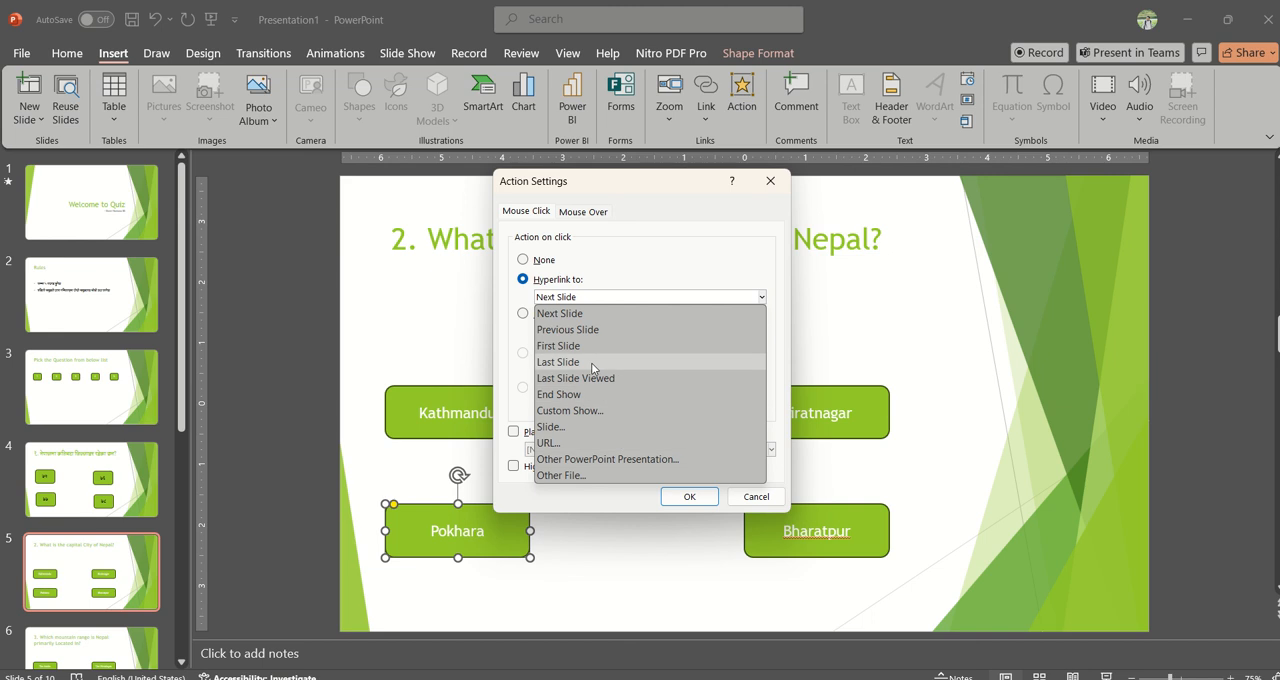
{"action": "left_click", "coordinate": [604, 427]}
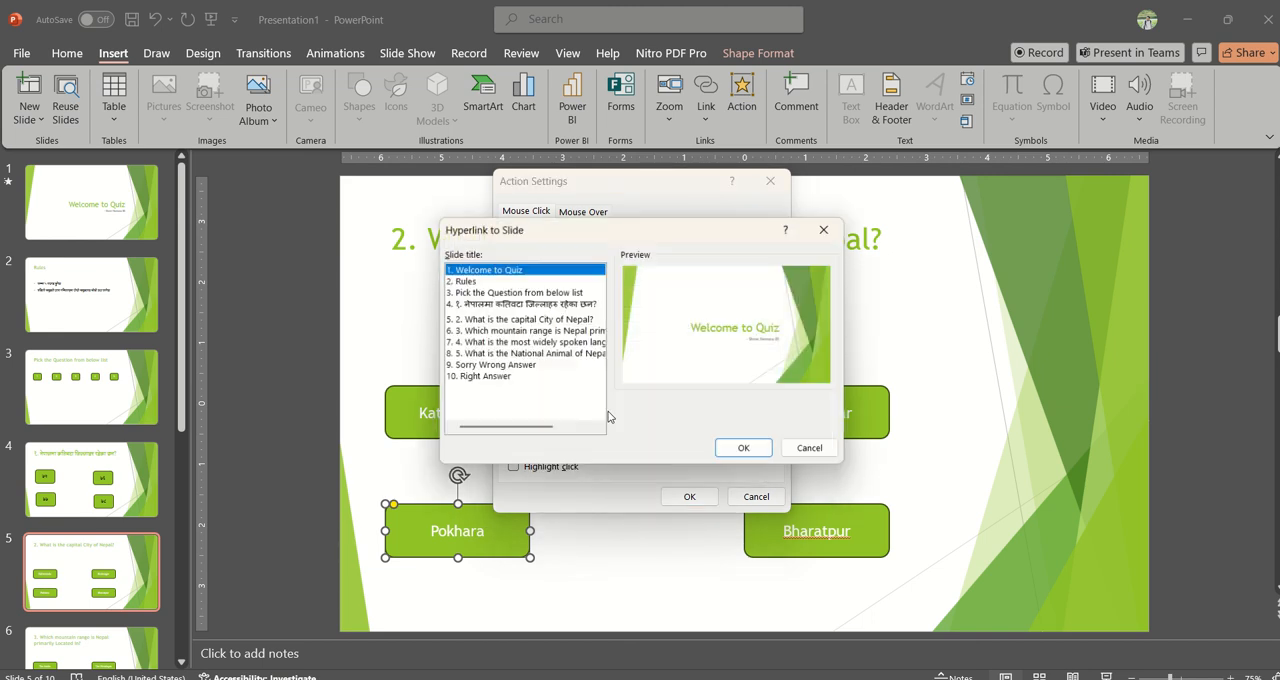
{"action": "left_click", "coordinate": [504, 366]}
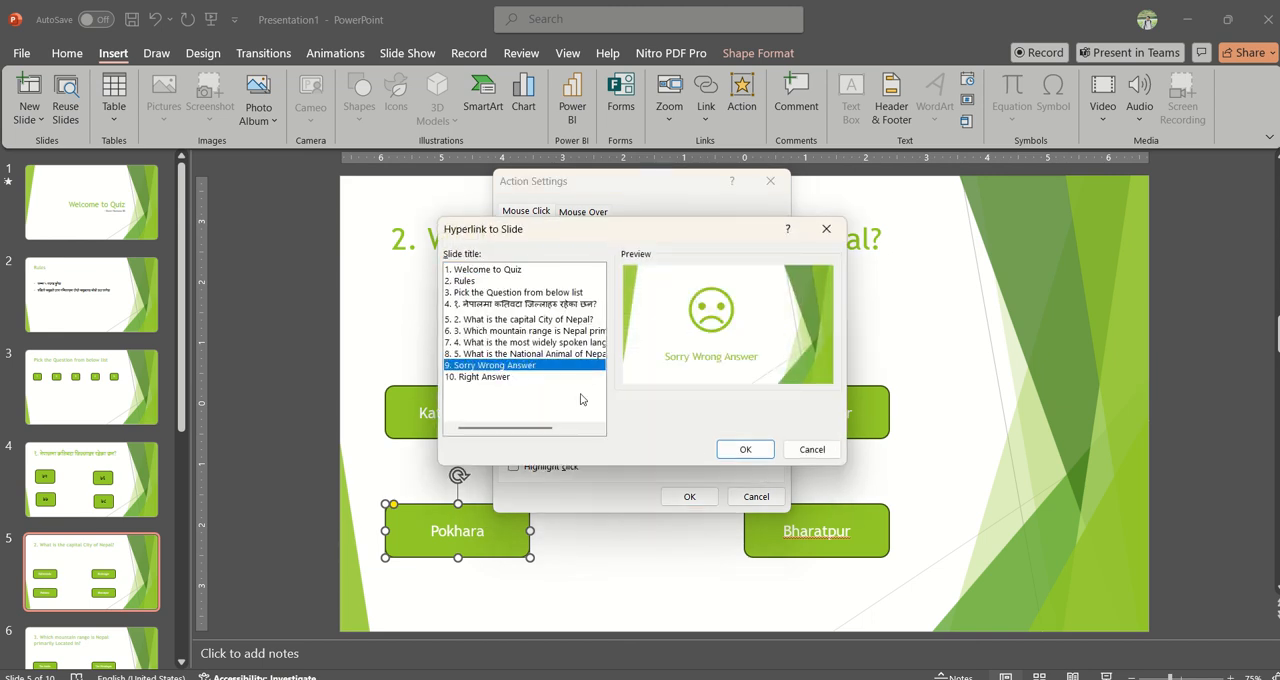
{"action": "left_click", "coordinate": [740, 449]}
{"action": "left_click", "coordinate": [689, 496]}
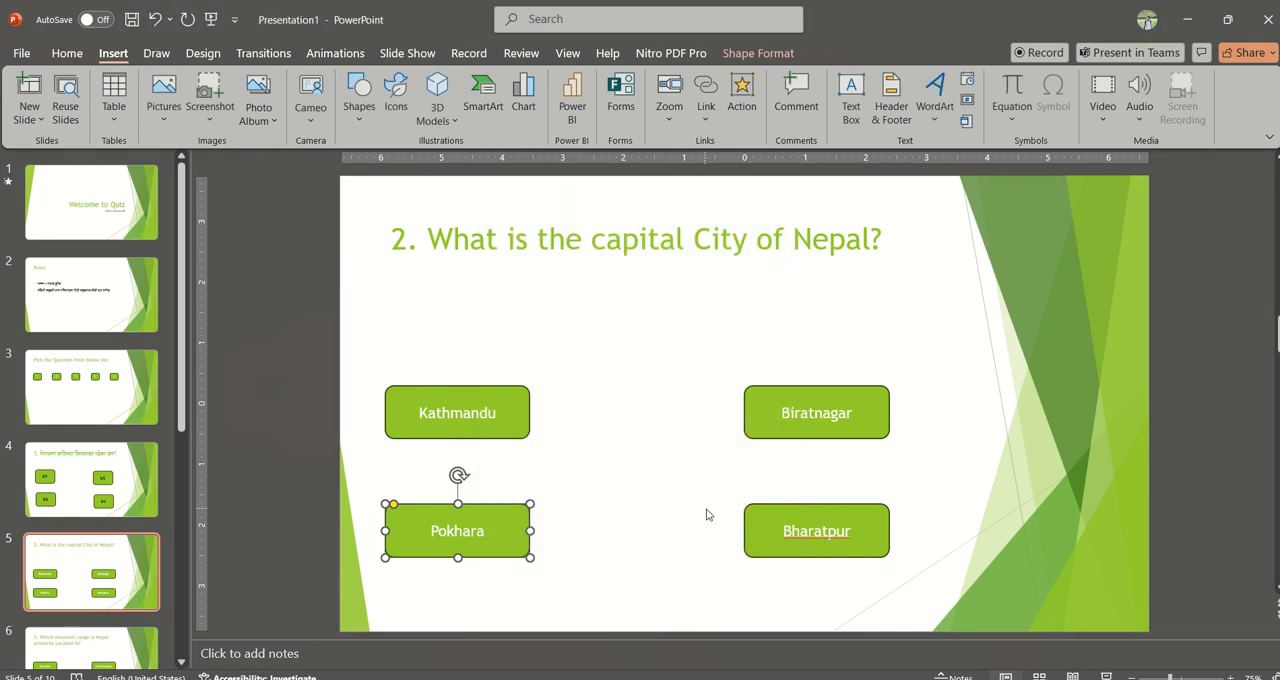
Step: Hyperlink the Bharatpur button on click to the Sorry Wrong Answer slide
{"action": "left_click", "coordinate": [755, 525]}
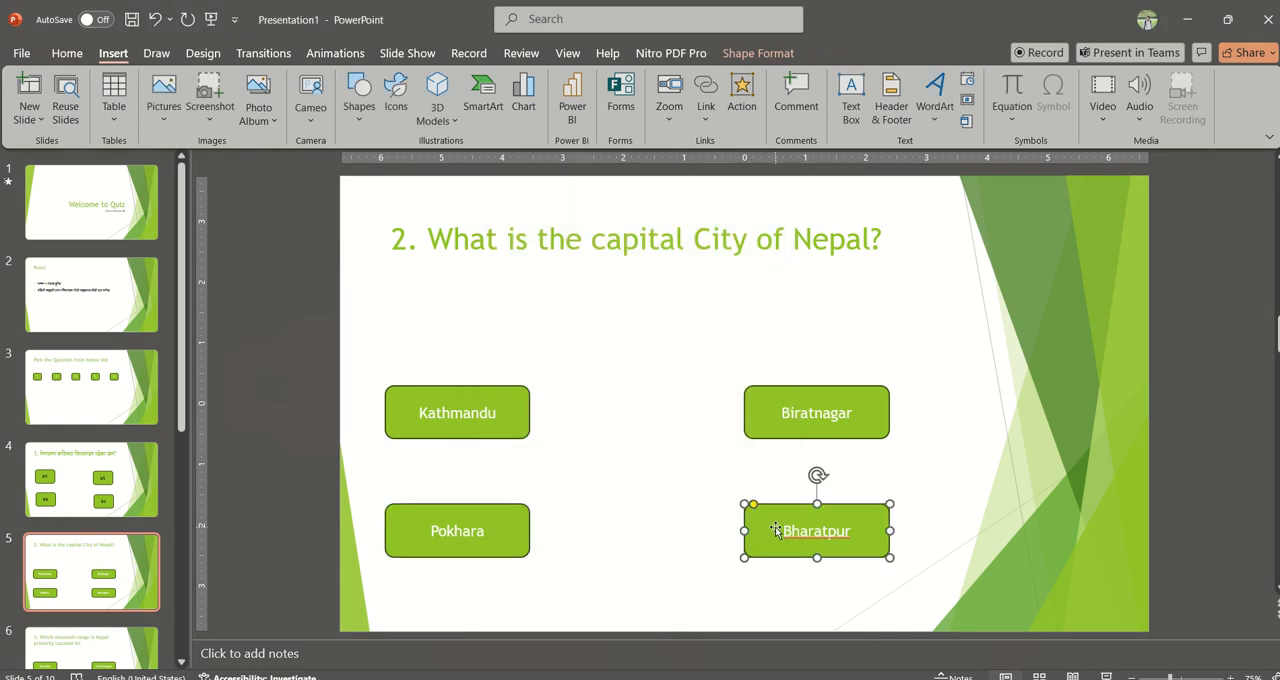
{"action": "left_click", "coordinate": [742, 100]}
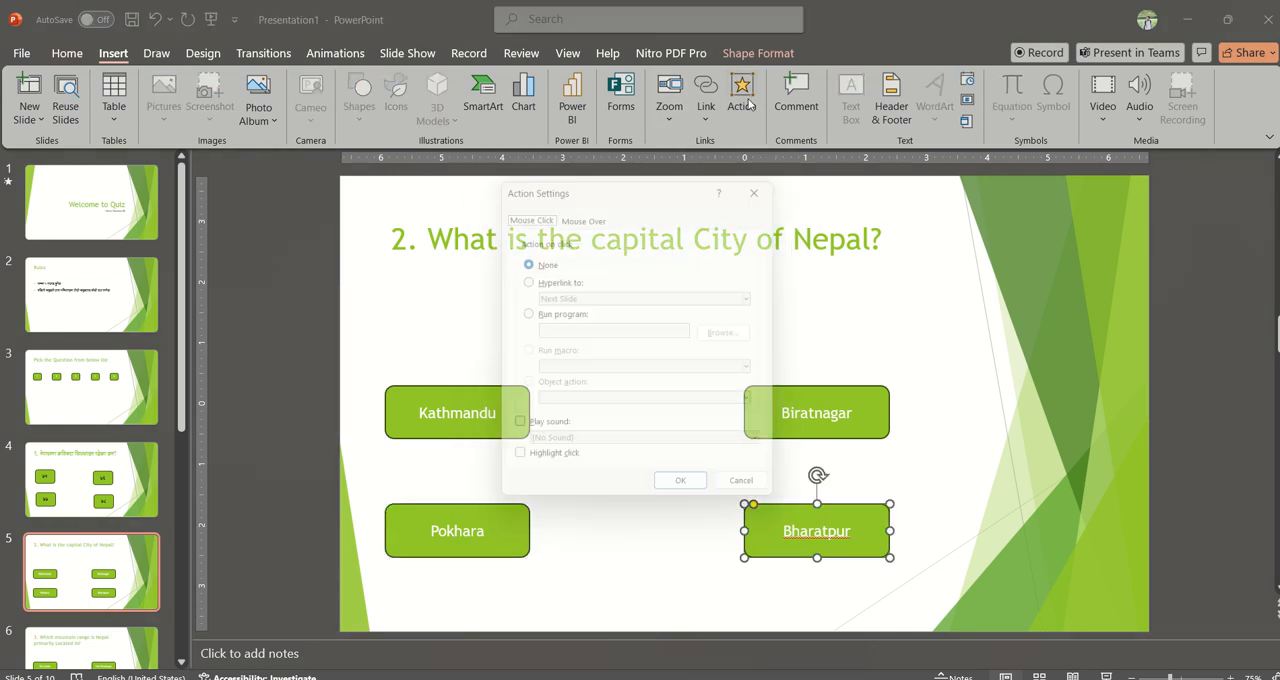
{"action": "left_click", "coordinate": [548, 283]}
{"action": "left_click", "coordinate": [585, 298]}
{"action": "left_click", "coordinate": [569, 430]}
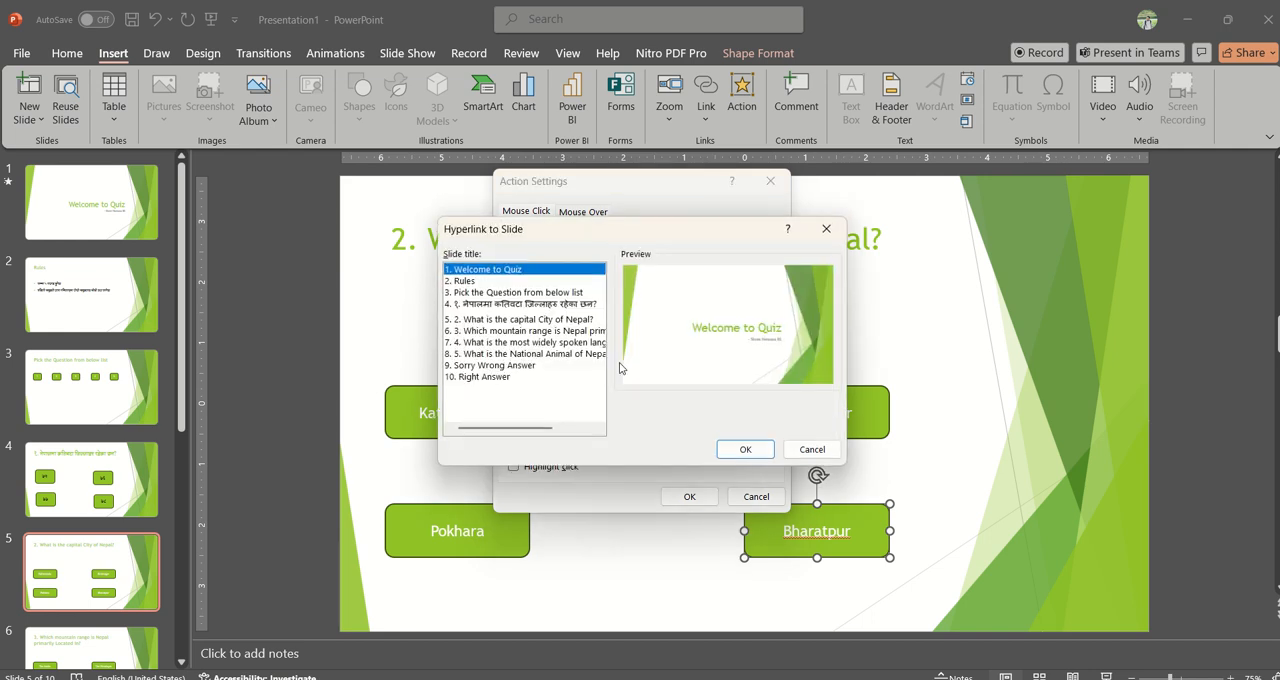
{"action": "left_click", "coordinate": [495, 366]}
{"action": "left_click", "coordinate": [740, 449]}
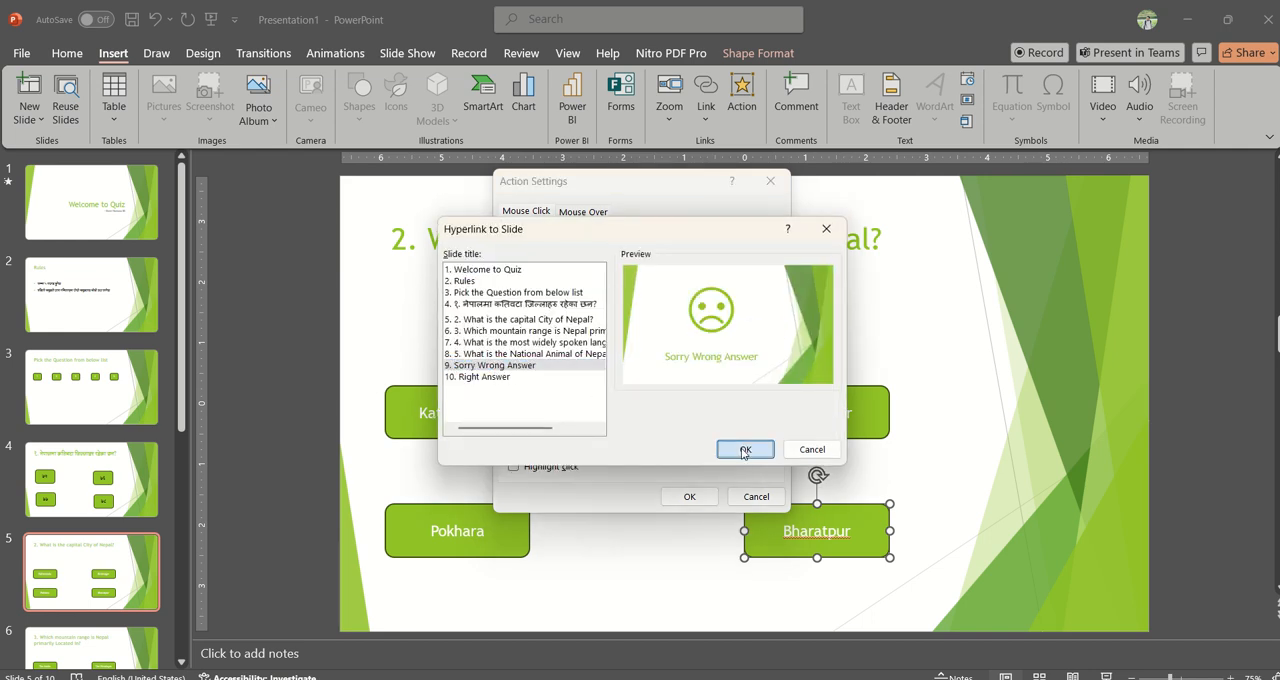
{"action": "left_click", "coordinate": [695, 495]}
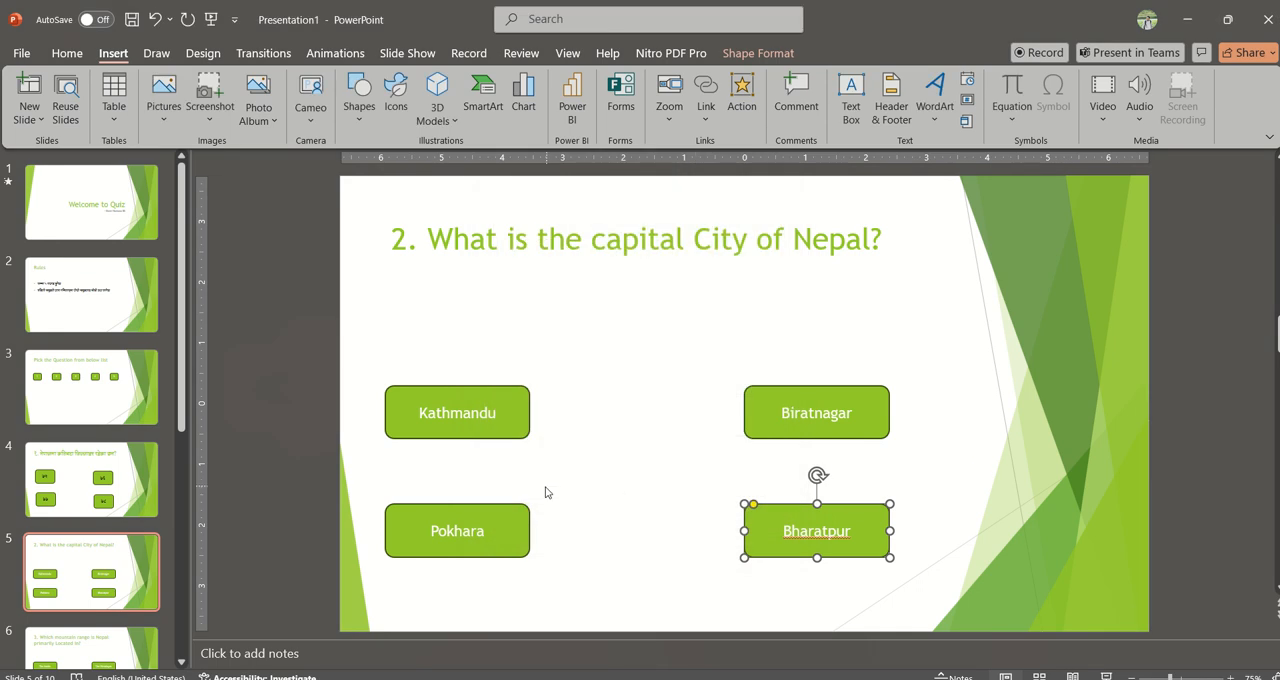
Step: On slide 6, hyperlink The Himalayas button to the Right Answer slide with the Applause sound on click
{"action": "left_click", "coordinate": [170, 490]}
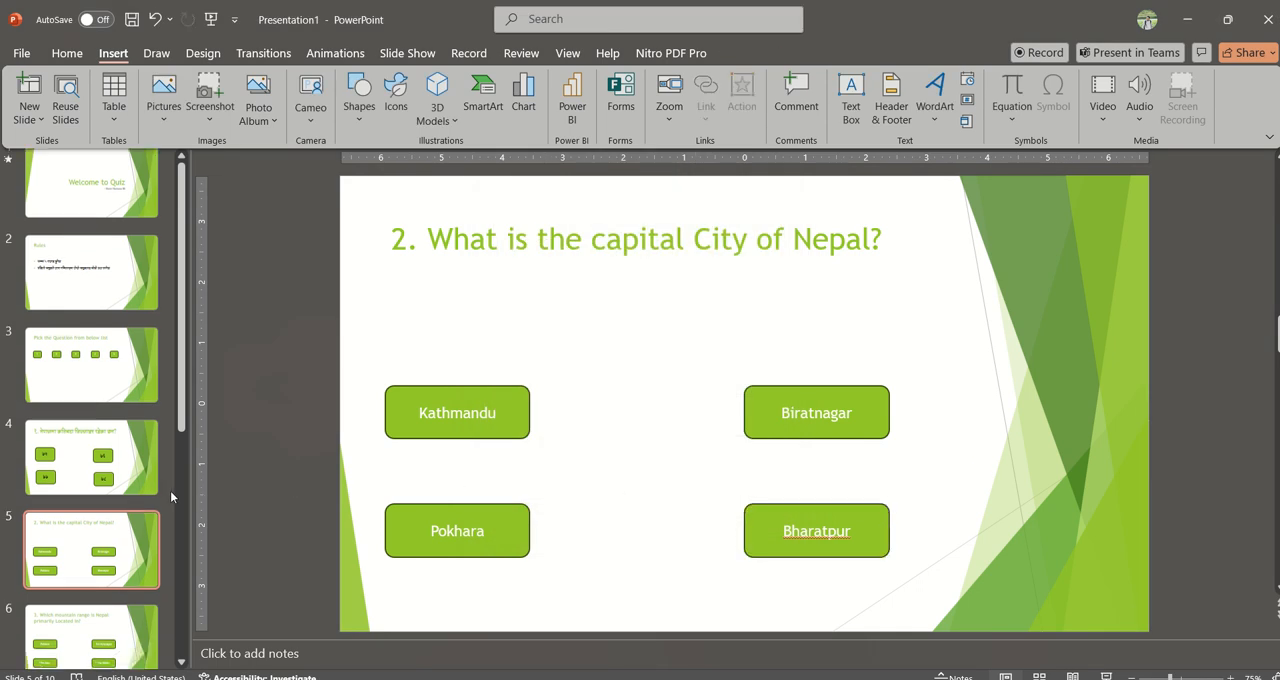
{"action": "scroll", "coordinate": [170, 490], "scroll_direction": "down", "scroll_amount": 5}
{"action": "scroll", "coordinate": [170, 490], "scroll_direction": "up", "scroll_amount": 1}
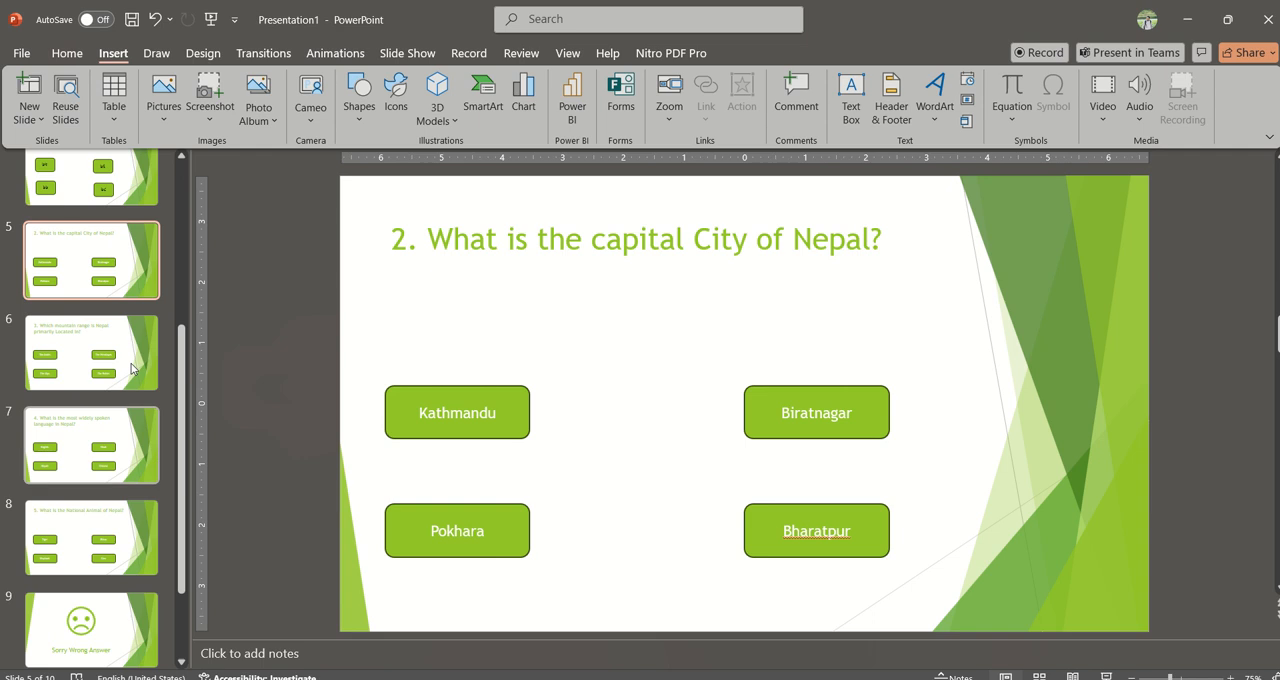
{"action": "left_click", "coordinate": [117, 338]}
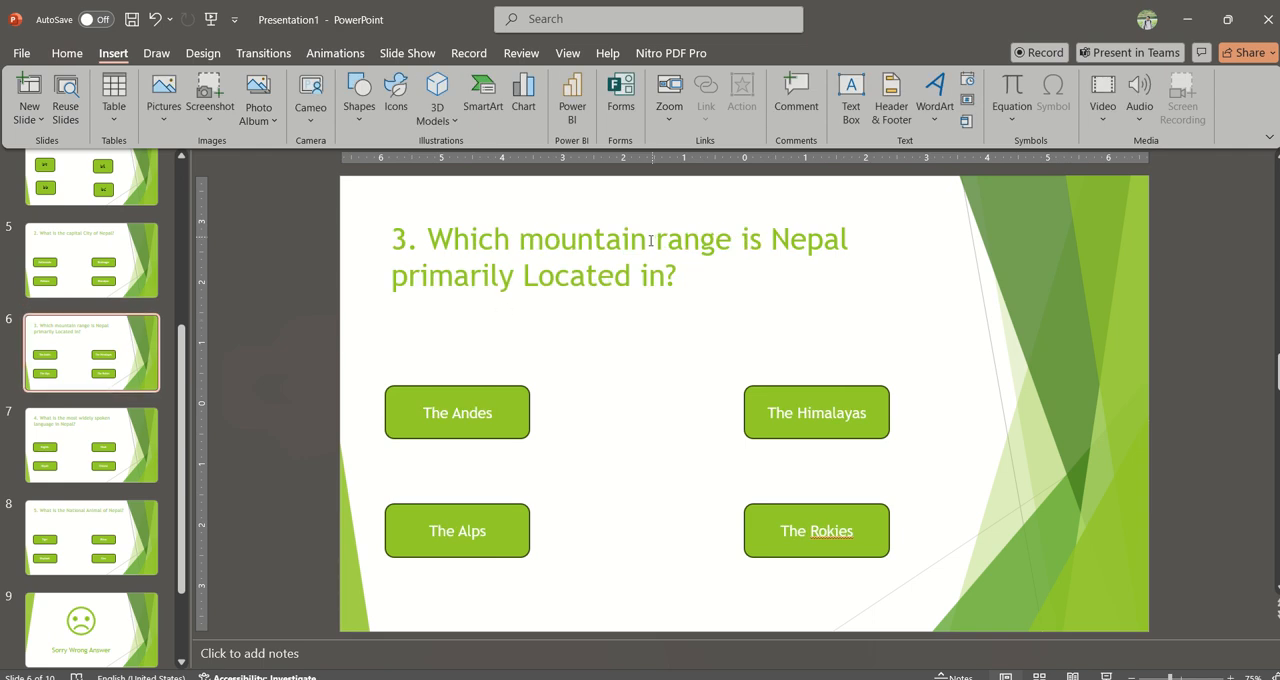
{"action": "left_click", "coordinate": [776, 390]}
{"action": "left_click", "coordinate": [742, 95]}
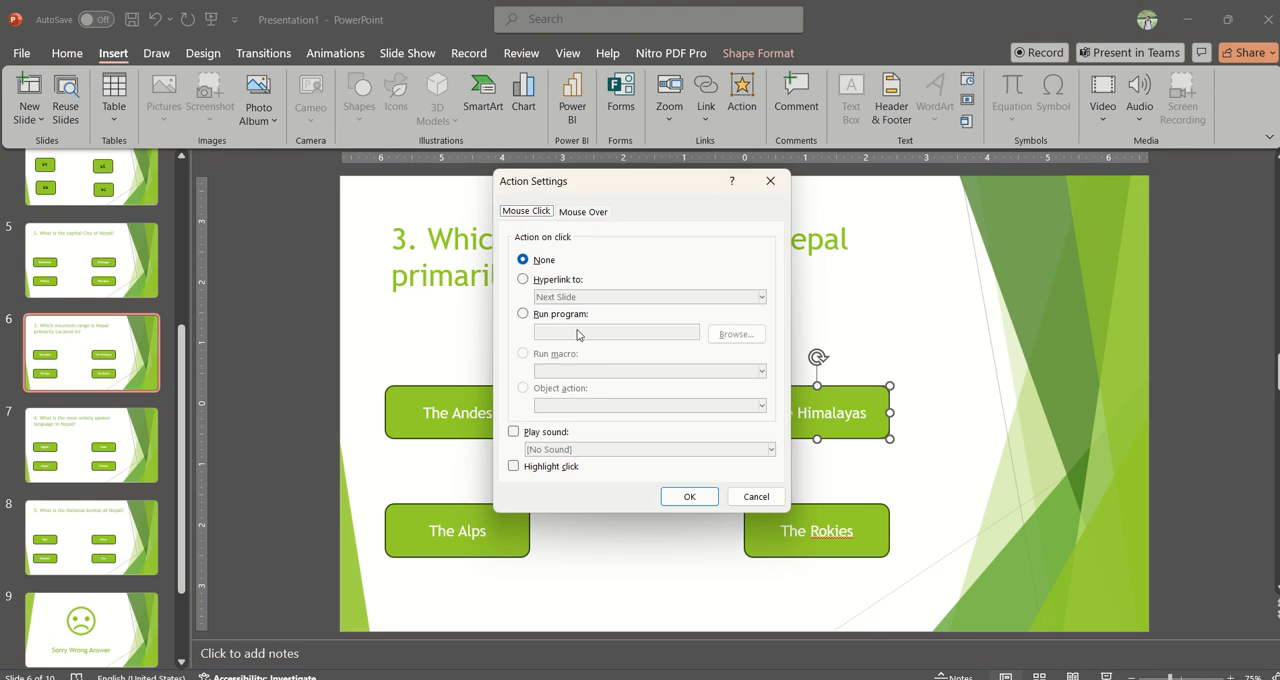
{"action": "left_click", "coordinate": [557, 281]}
{"action": "left_click", "coordinate": [595, 298]}
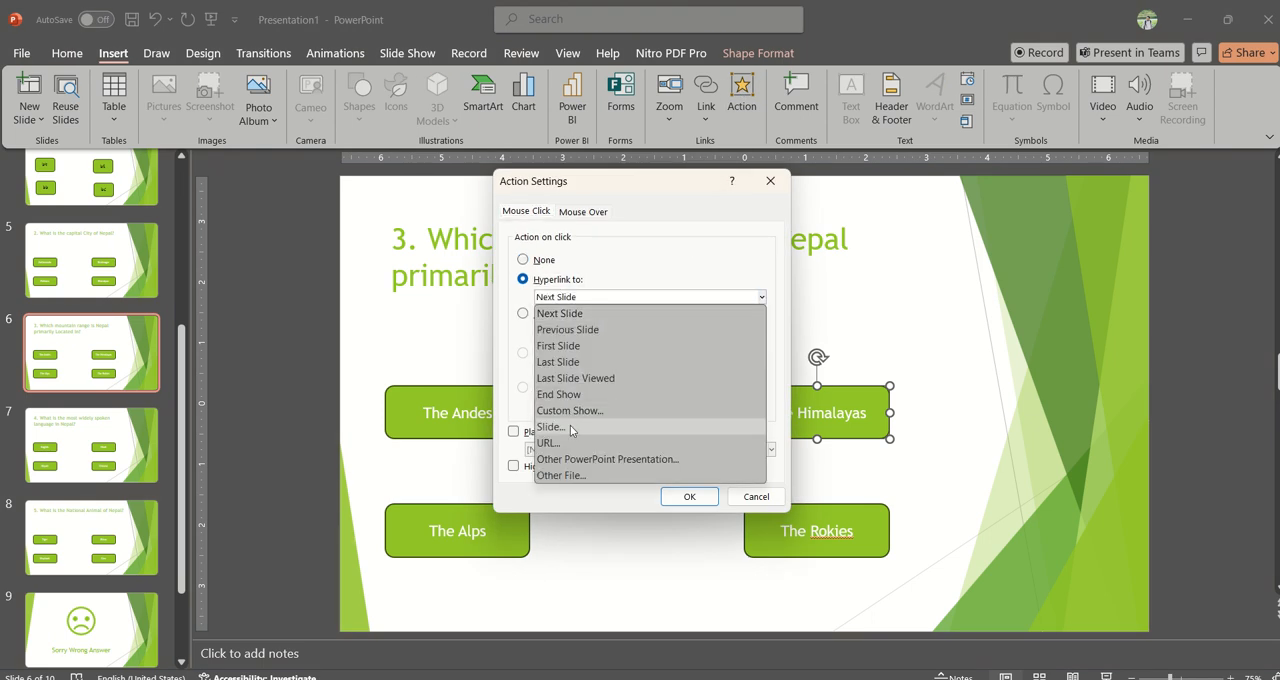
{"action": "left_click", "coordinate": [573, 430]}
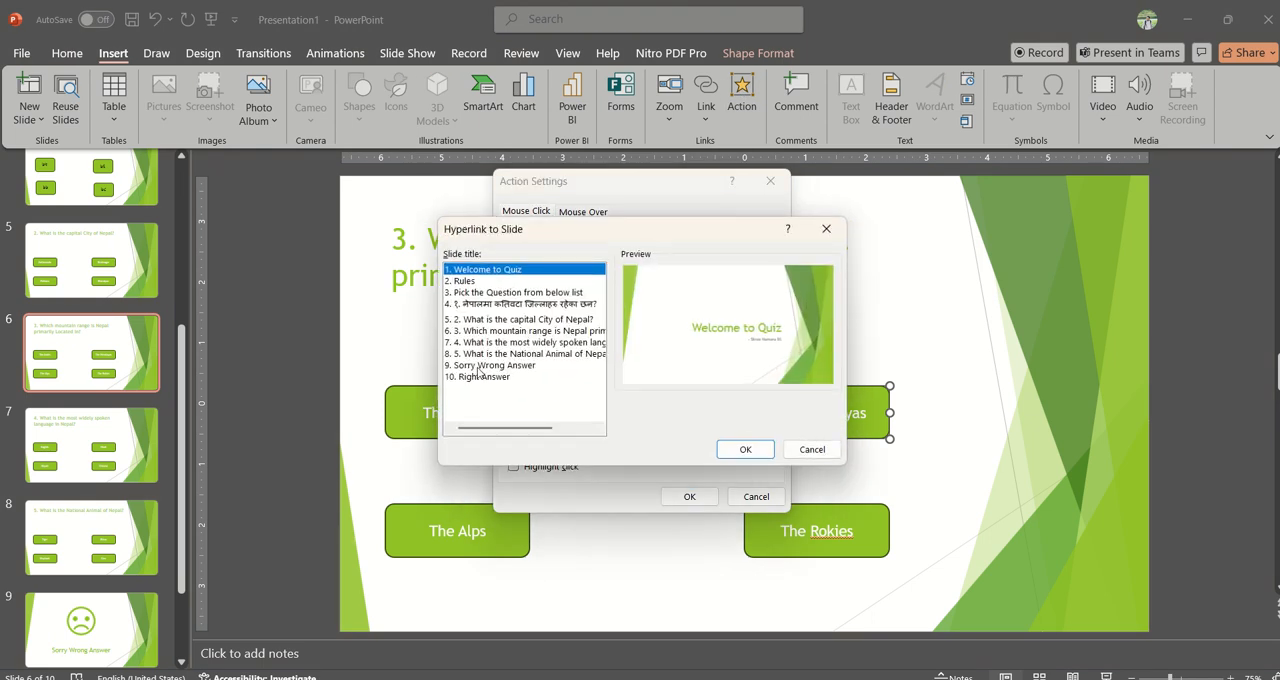
{"action": "left_click", "coordinate": [481, 378]}
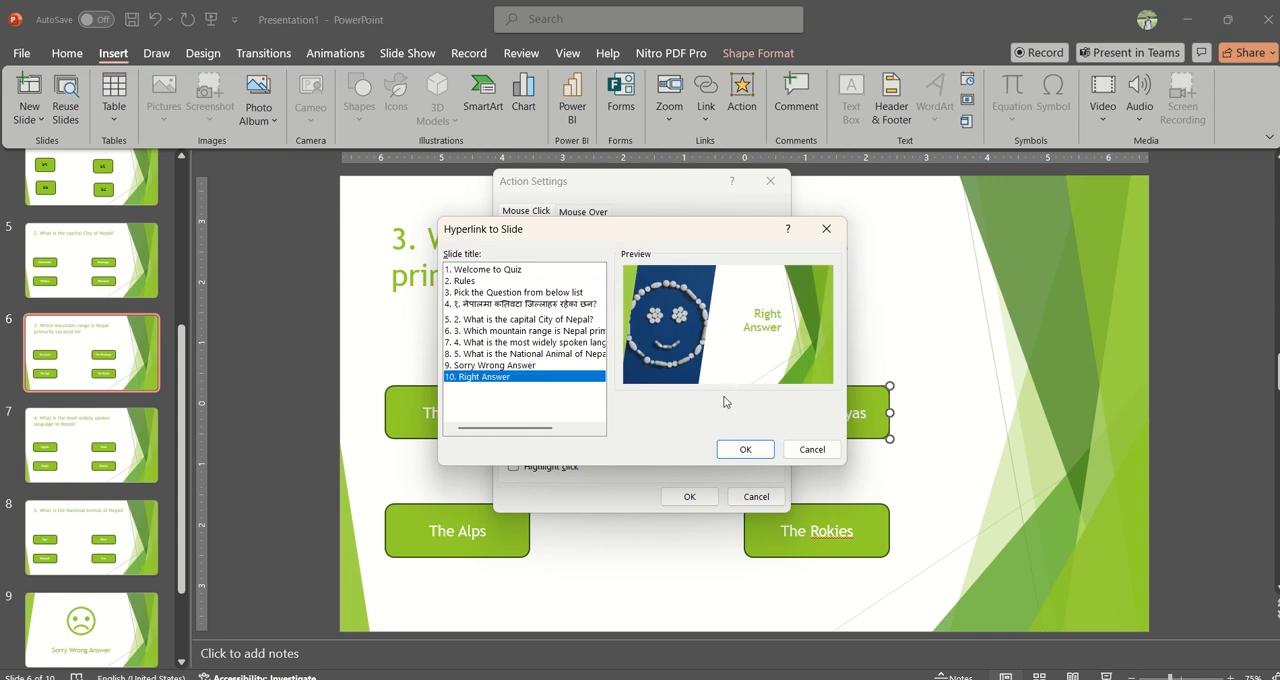
{"action": "left_click", "coordinate": [745, 449]}
{"action": "left_click", "coordinate": [560, 436]}
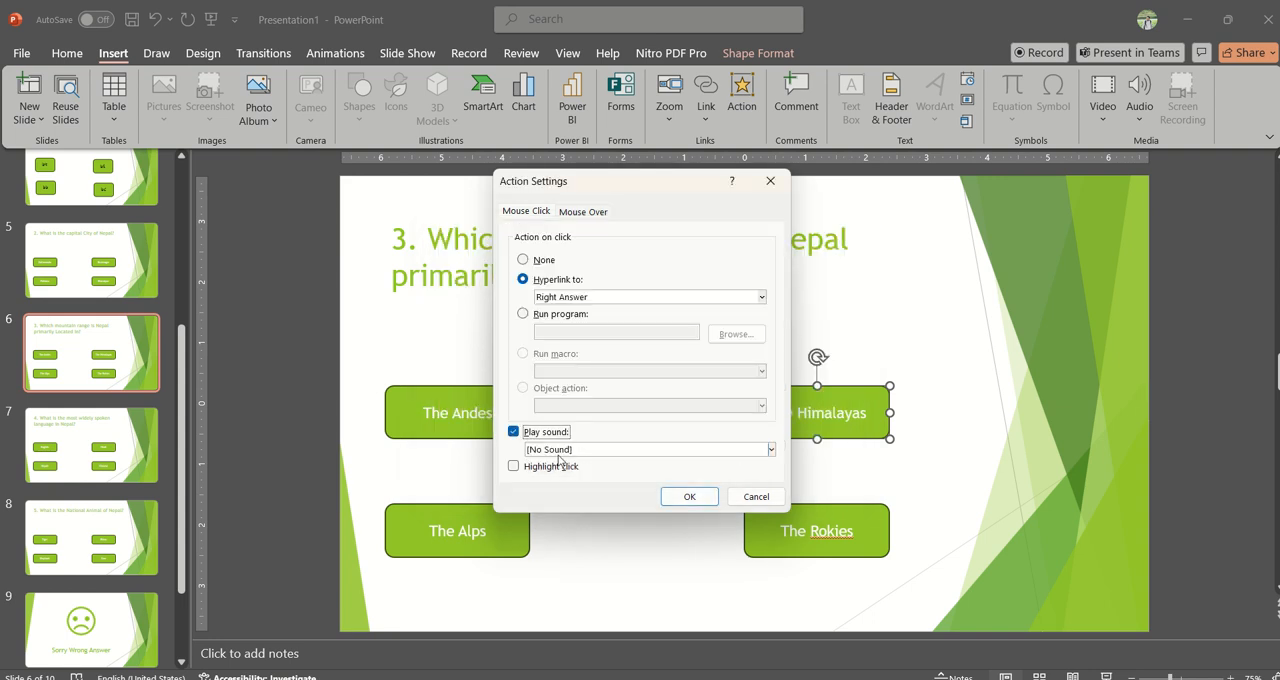
{"action": "left_click", "coordinate": [566, 450]}
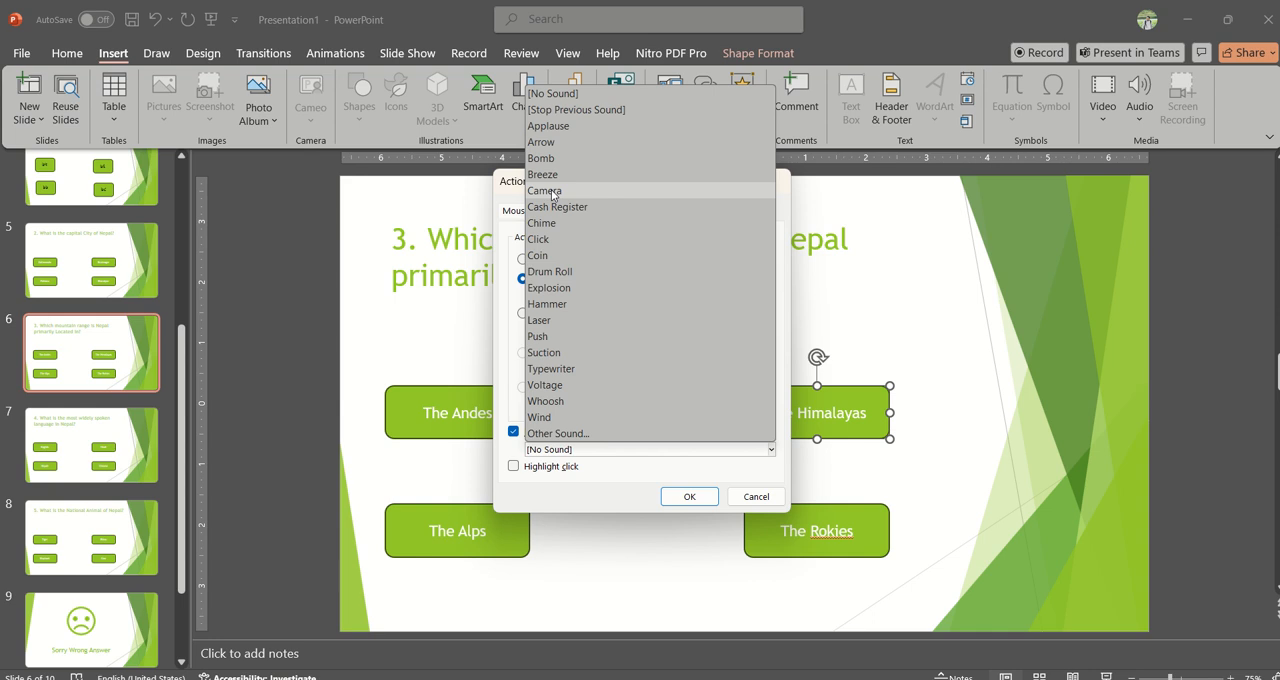
{"action": "left_click", "coordinate": [558, 127]}
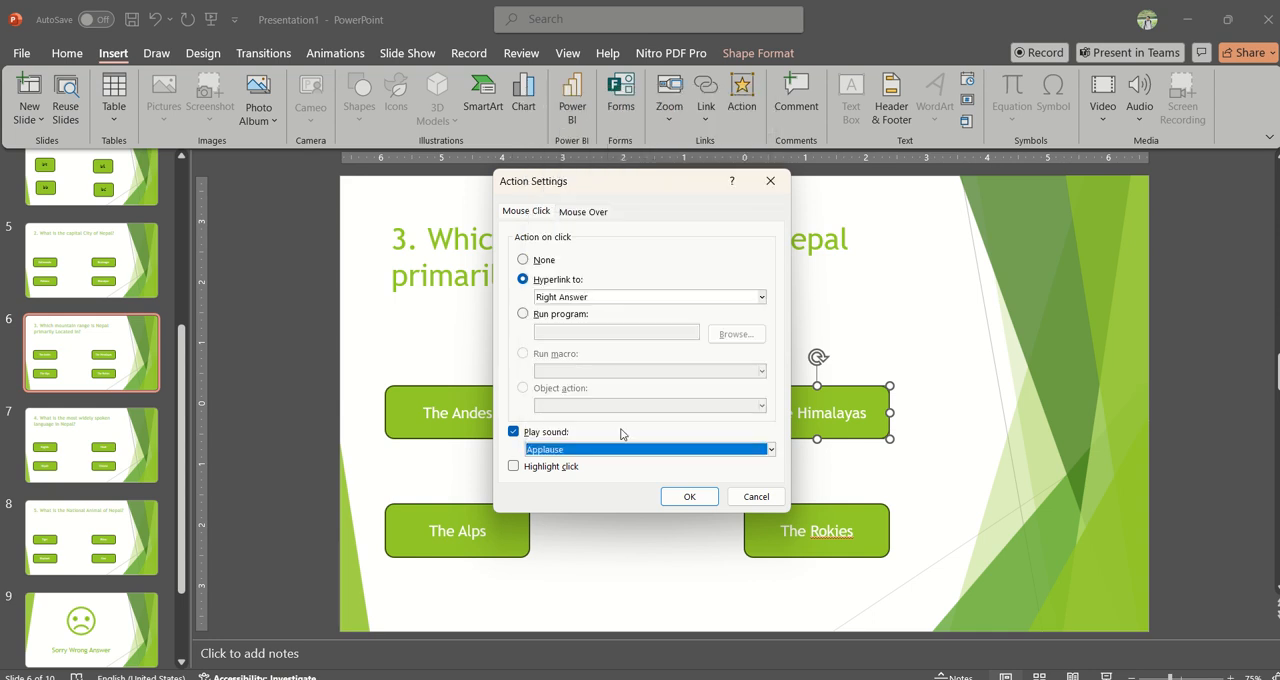
{"action": "left_click", "coordinate": [688, 497]}
Step: Hyperlink The Andes button on click to the Sorry Wrong Answer slide
{"action": "left_click", "coordinate": [500, 416]}
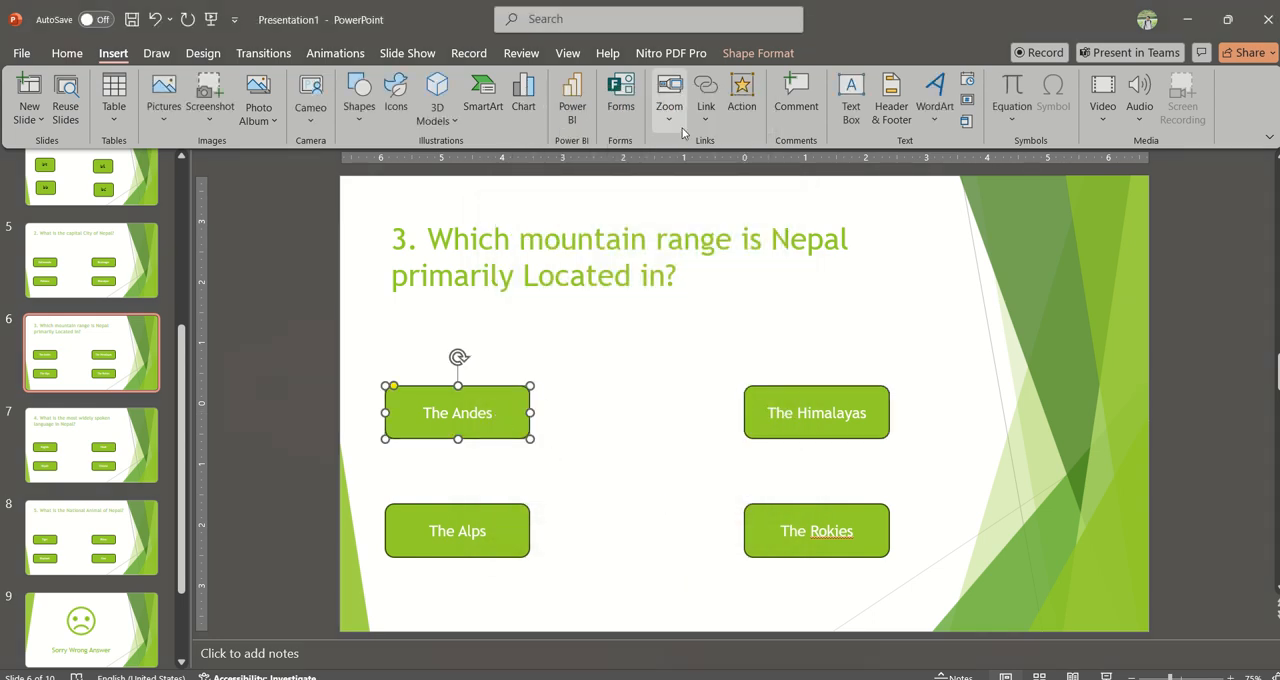
{"action": "left_click", "coordinate": [741, 100]}
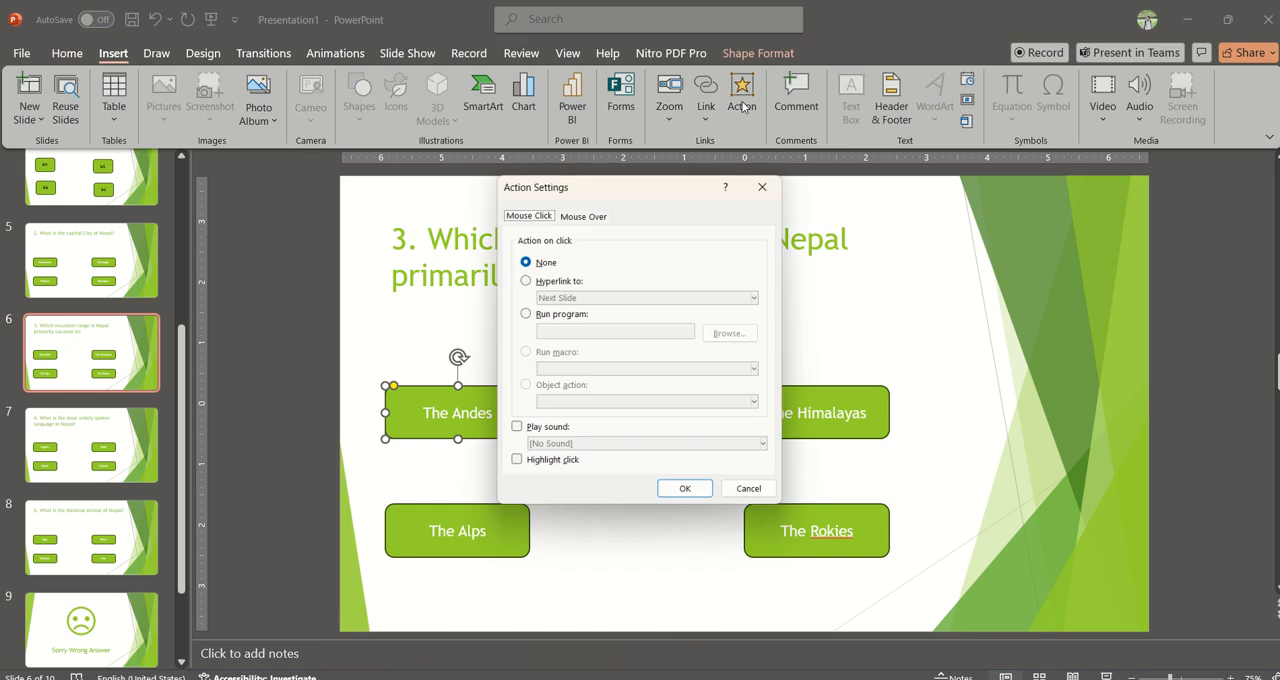
{"action": "left_click", "coordinate": [557, 281]}
{"action": "left_click", "coordinate": [578, 298]}
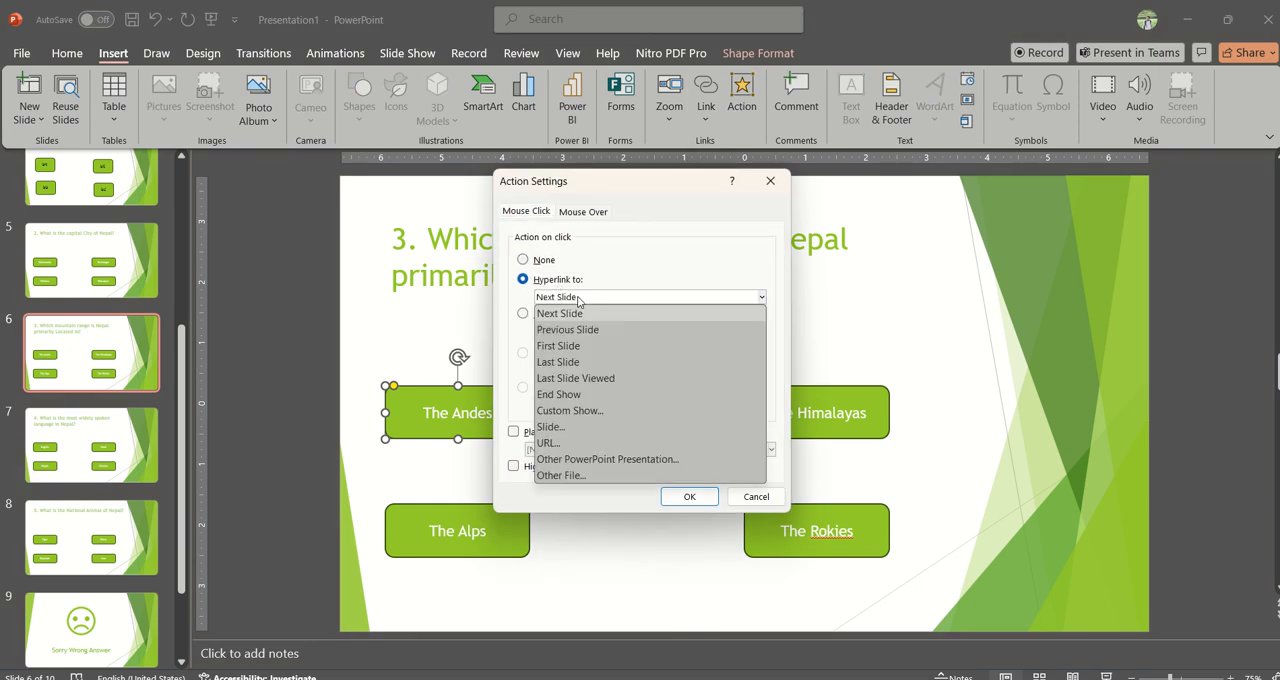
{"action": "left_click", "coordinate": [574, 428]}
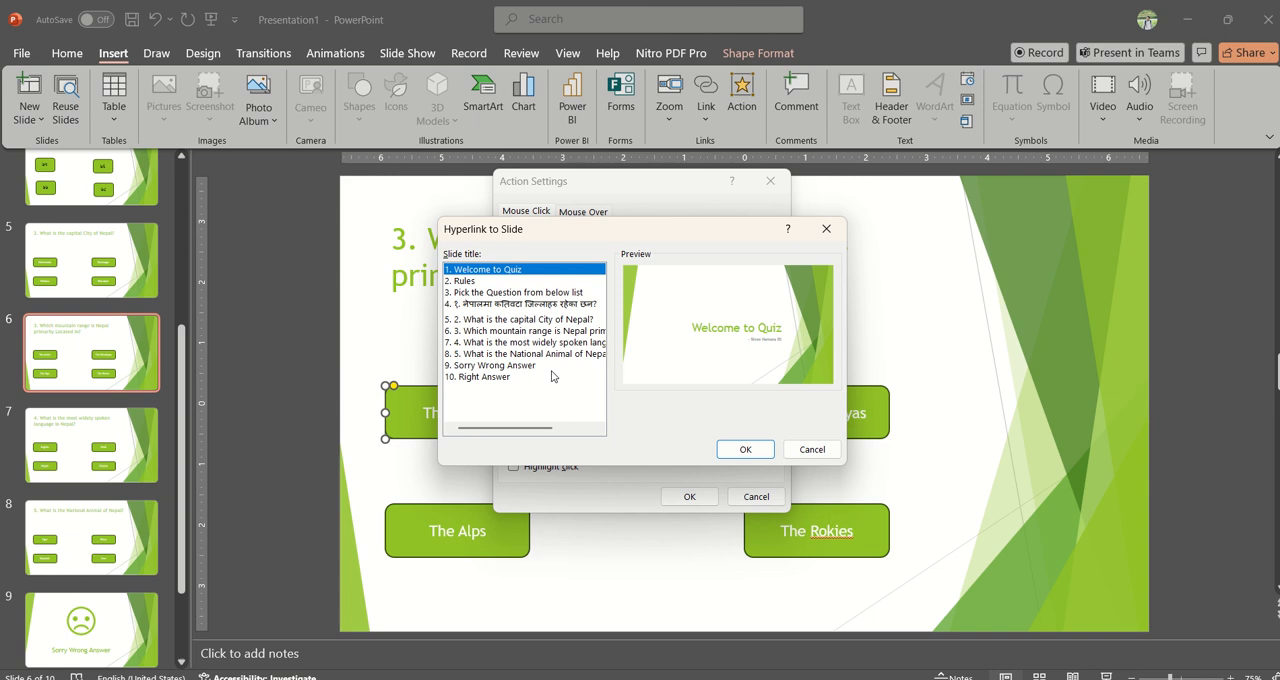
{"action": "left_click", "coordinate": [475, 366]}
{"action": "left_click", "coordinate": [744, 449]}
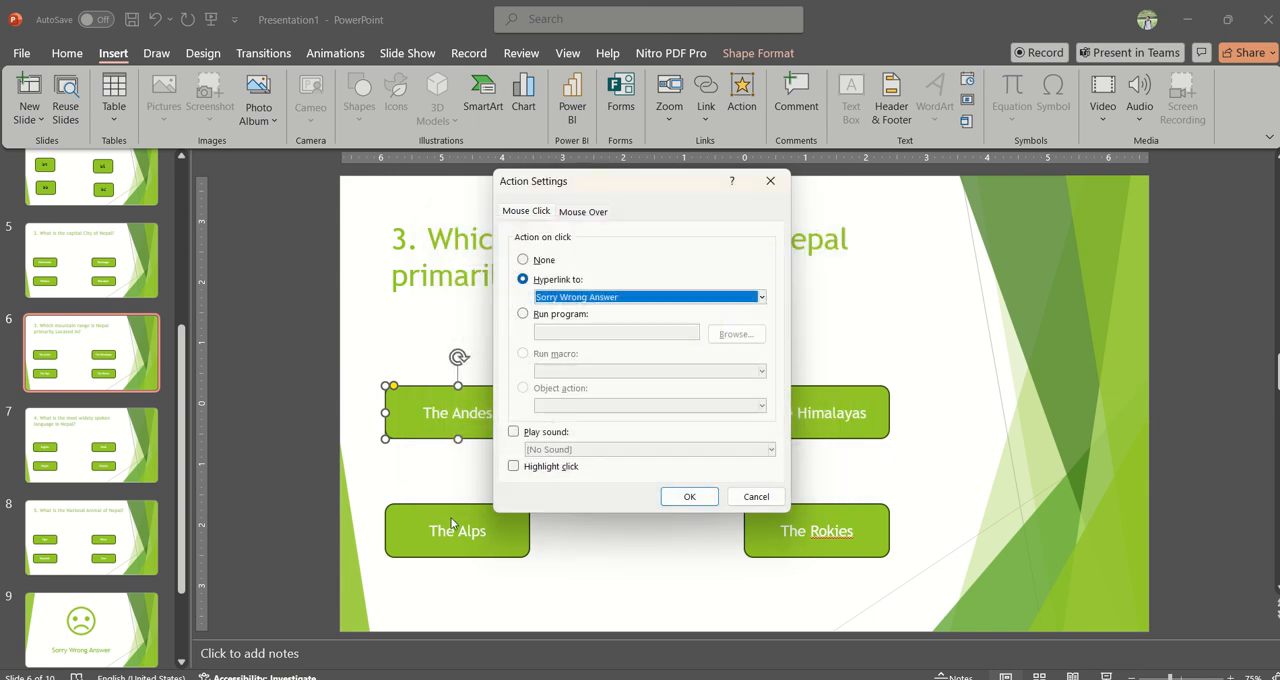
{"action": "left_click", "coordinate": [688, 497]}
Step: Hyperlink The Alps button on click to the Sorry Wrong Answer slide
{"action": "left_click", "coordinate": [497, 518]}
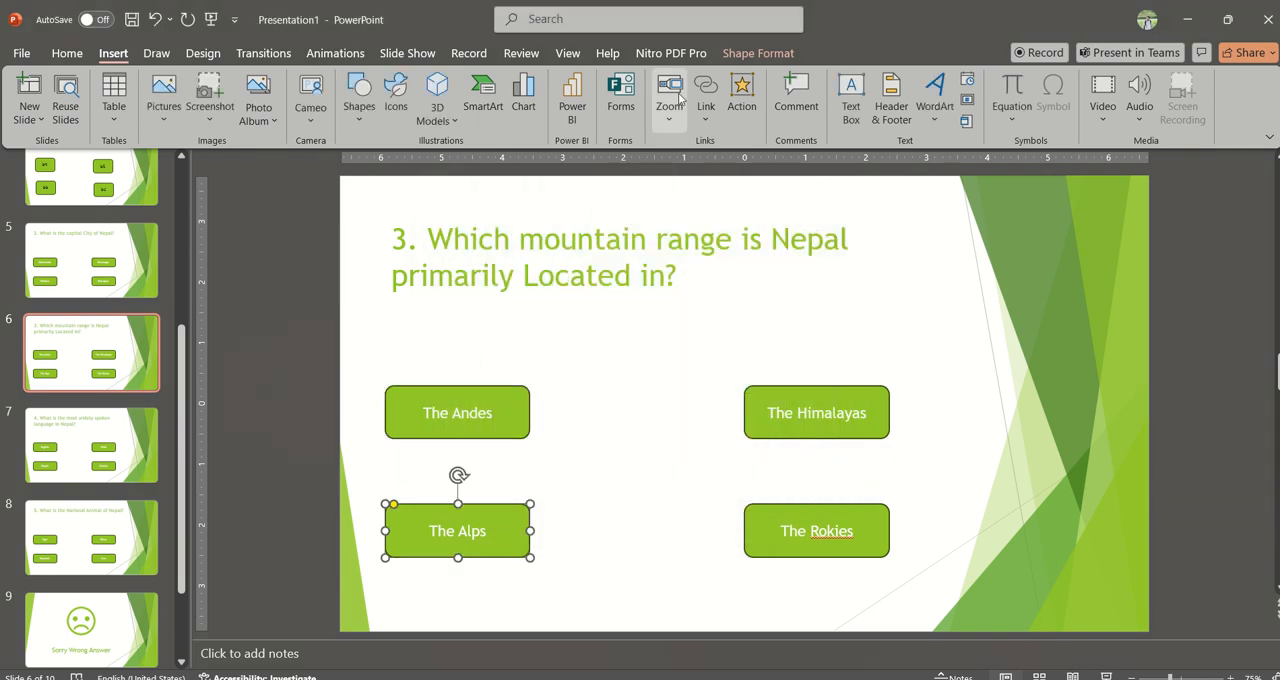
{"action": "left_click", "coordinate": [734, 100]}
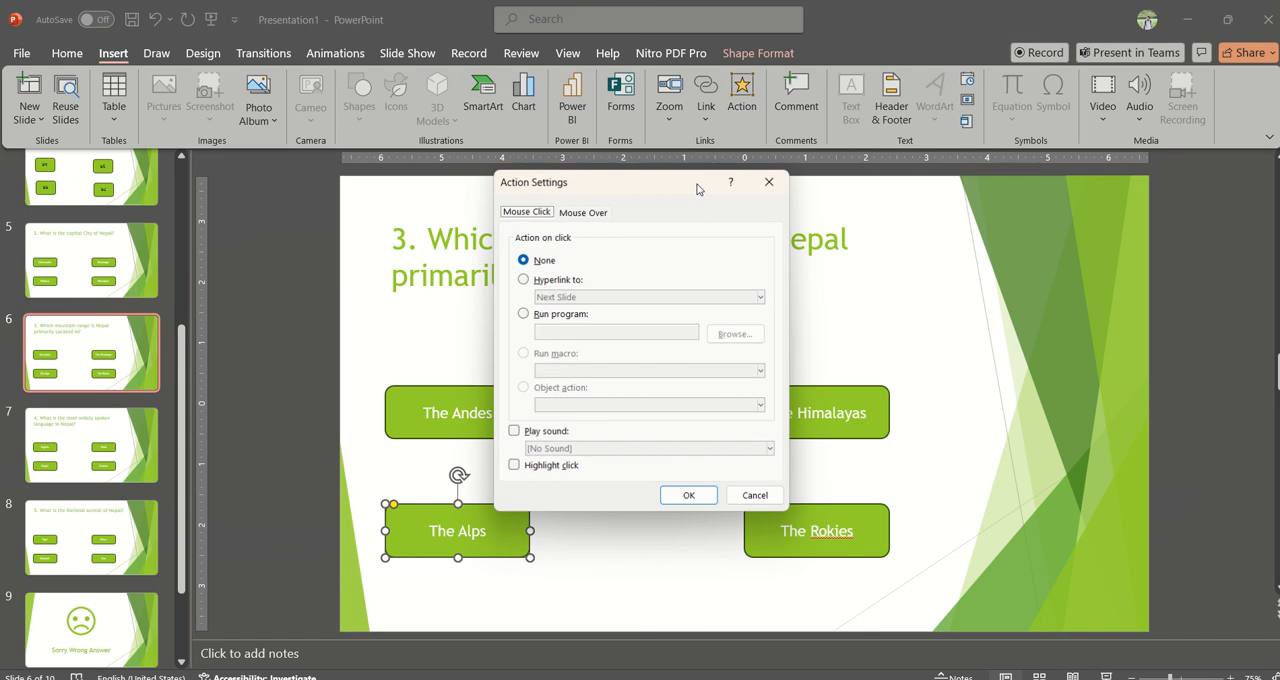
{"action": "left_click", "coordinate": [552, 280]}
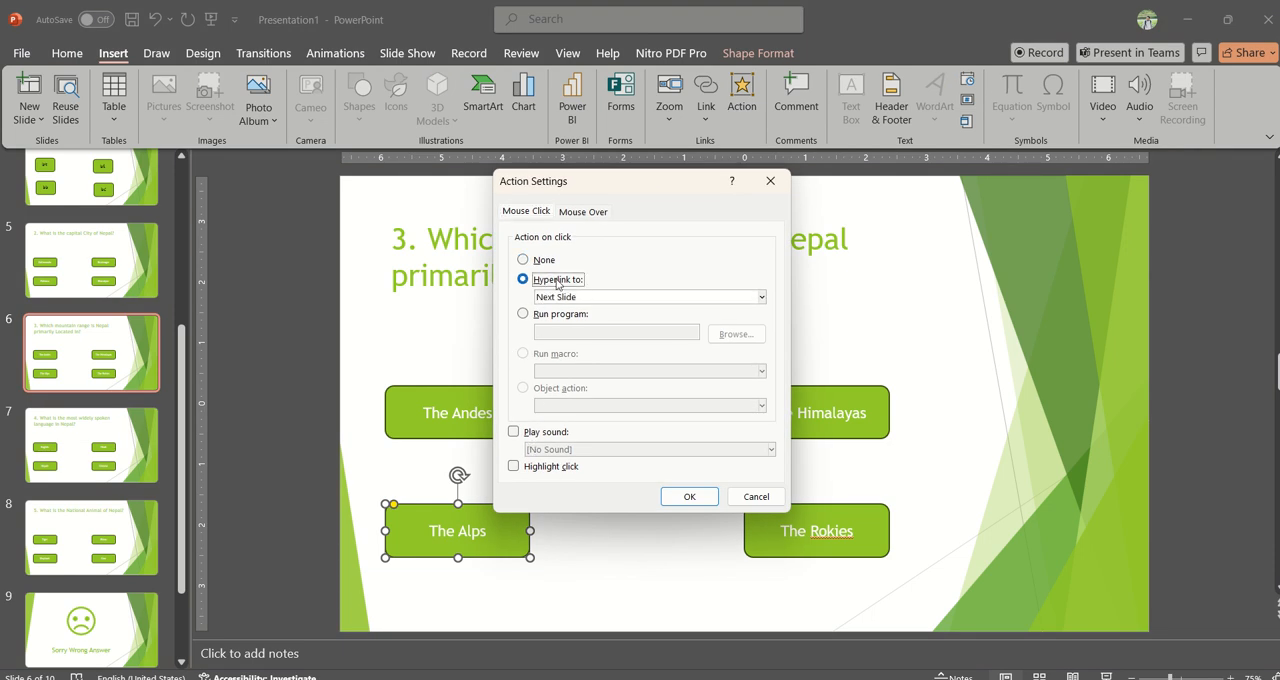
{"action": "left_click", "coordinate": [576, 297]}
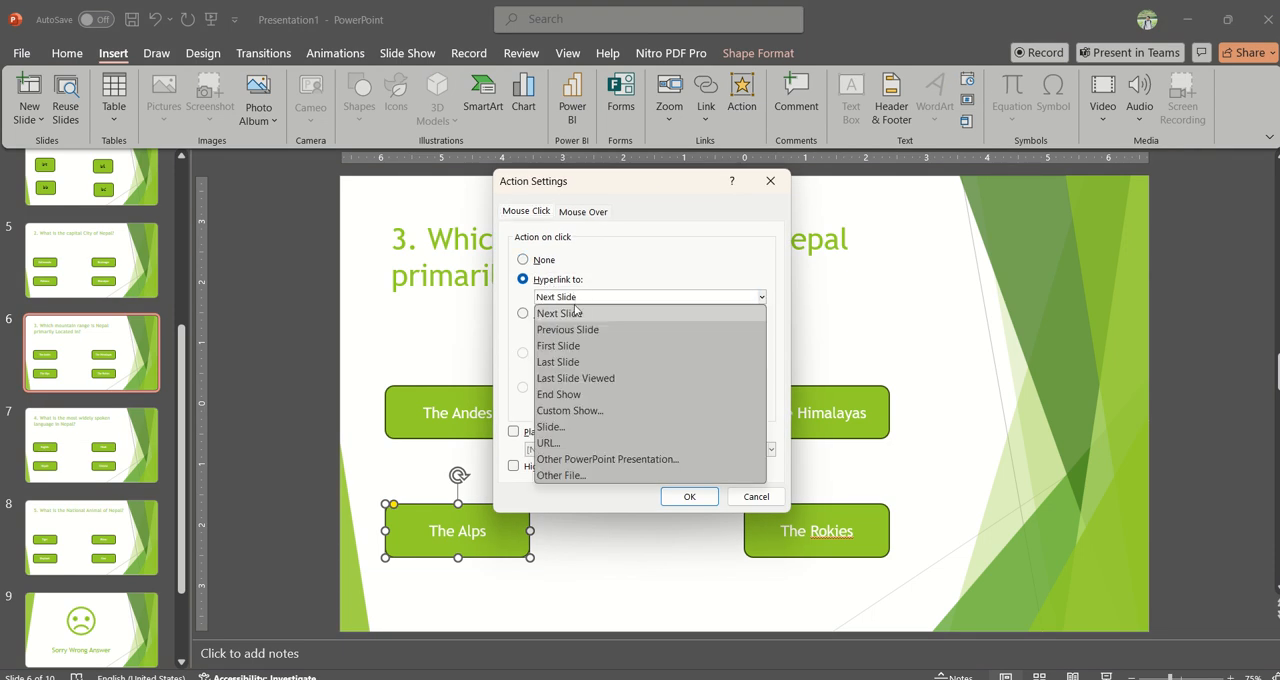
{"action": "left_click", "coordinate": [561, 427]}
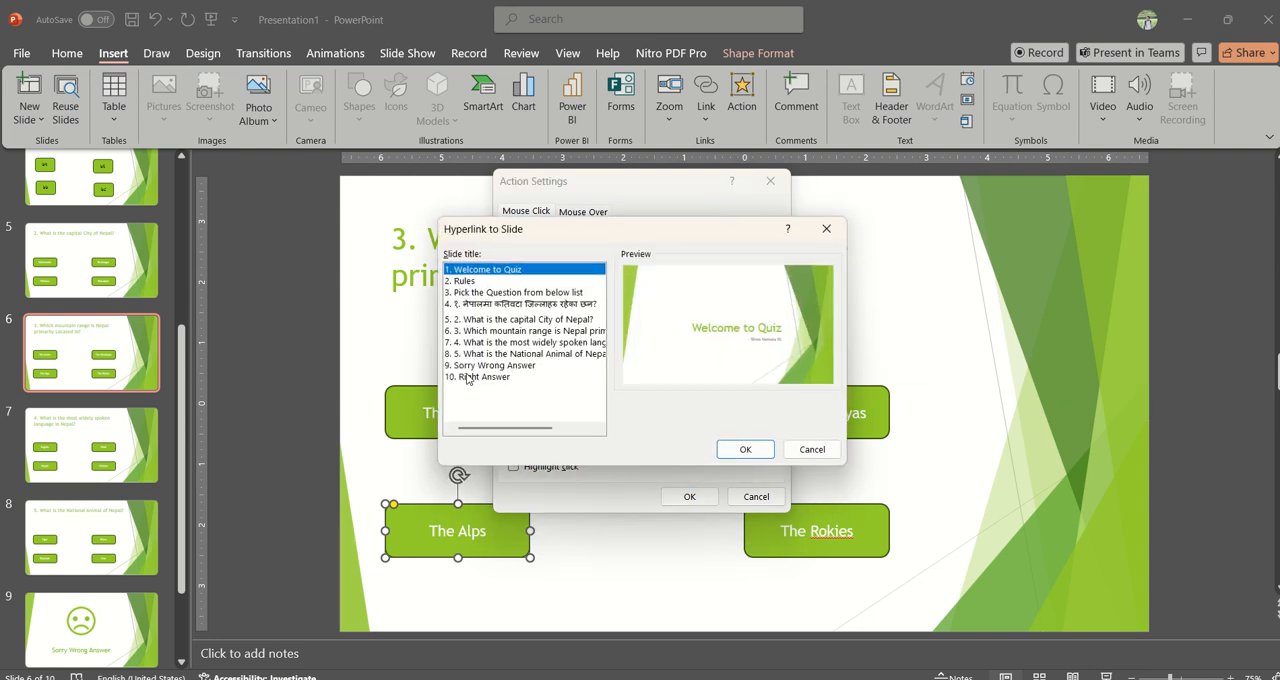
{"action": "left_click", "coordinate": [496, 366]}
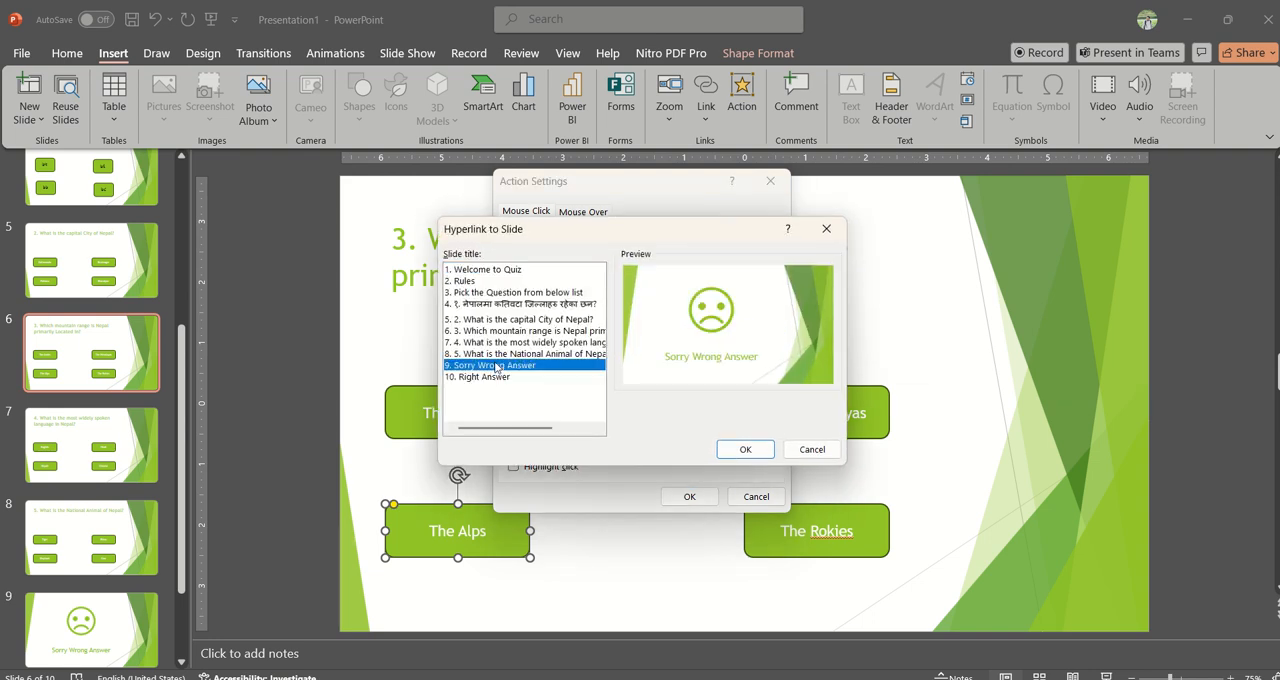
{"action": "left_click", "coordinate": [745, 449]}
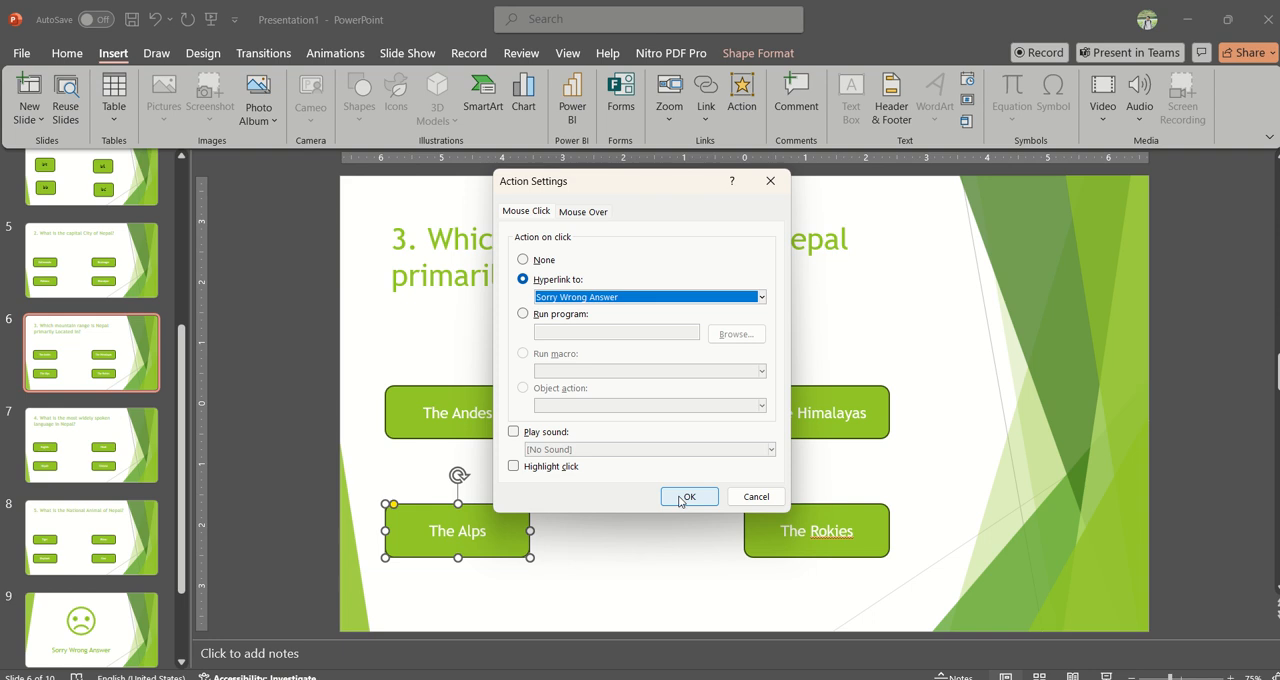
{"action": "left_click", "coordinate": [688, 497]}
Step: Hyperlink The Rokies button on click to the Sorry Wrong Answer slide
{"action": "left_click", "coordinate": [811, 531]}
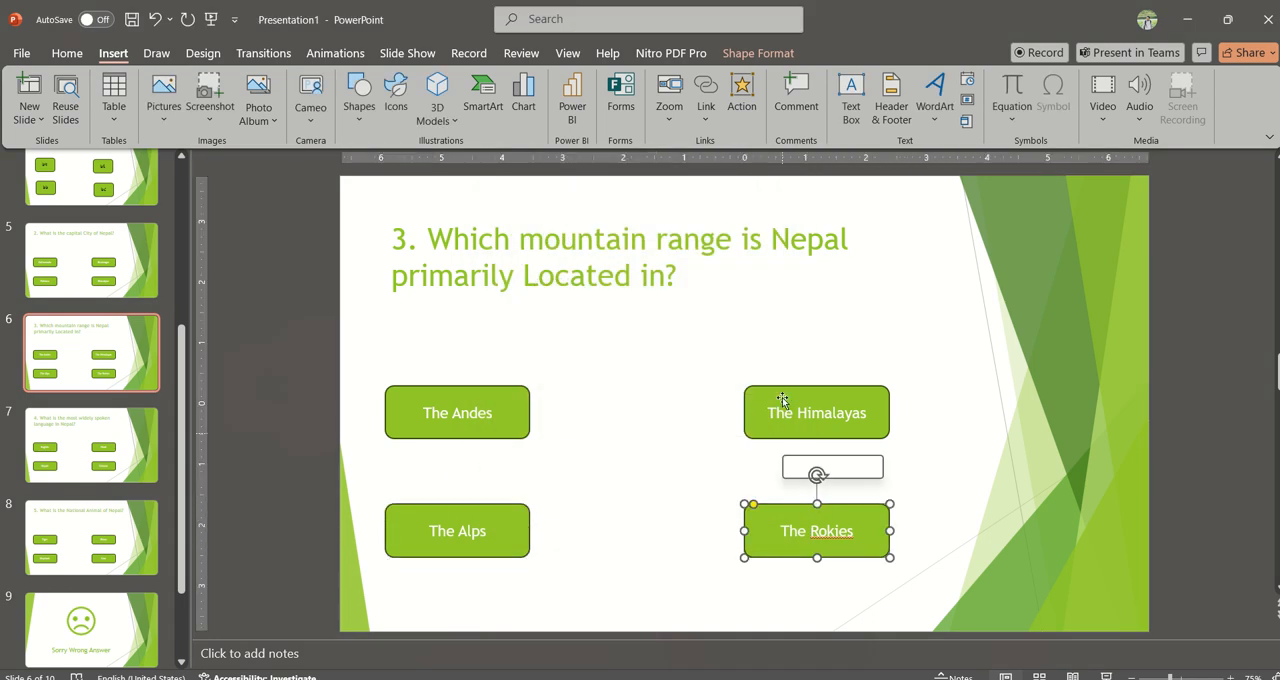
{"action": "left_click", "coordinate": [741, 100]}
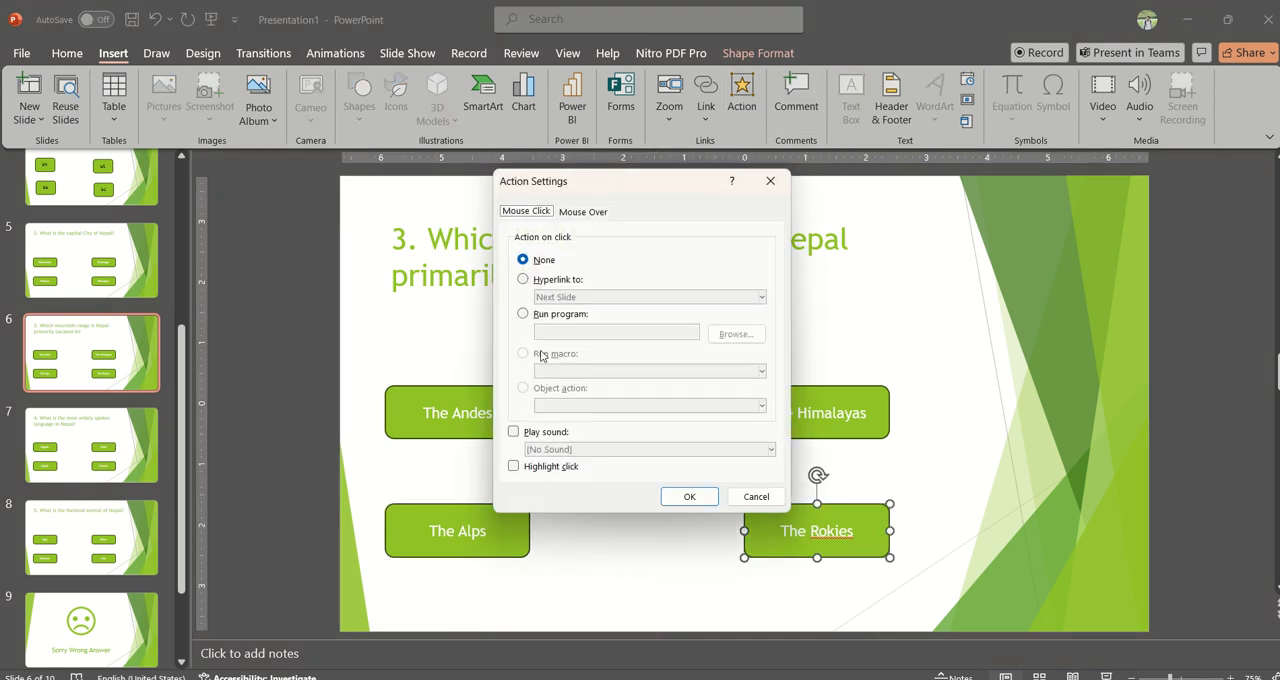
{"action": "left_click", "coordinate": [541, 282]}
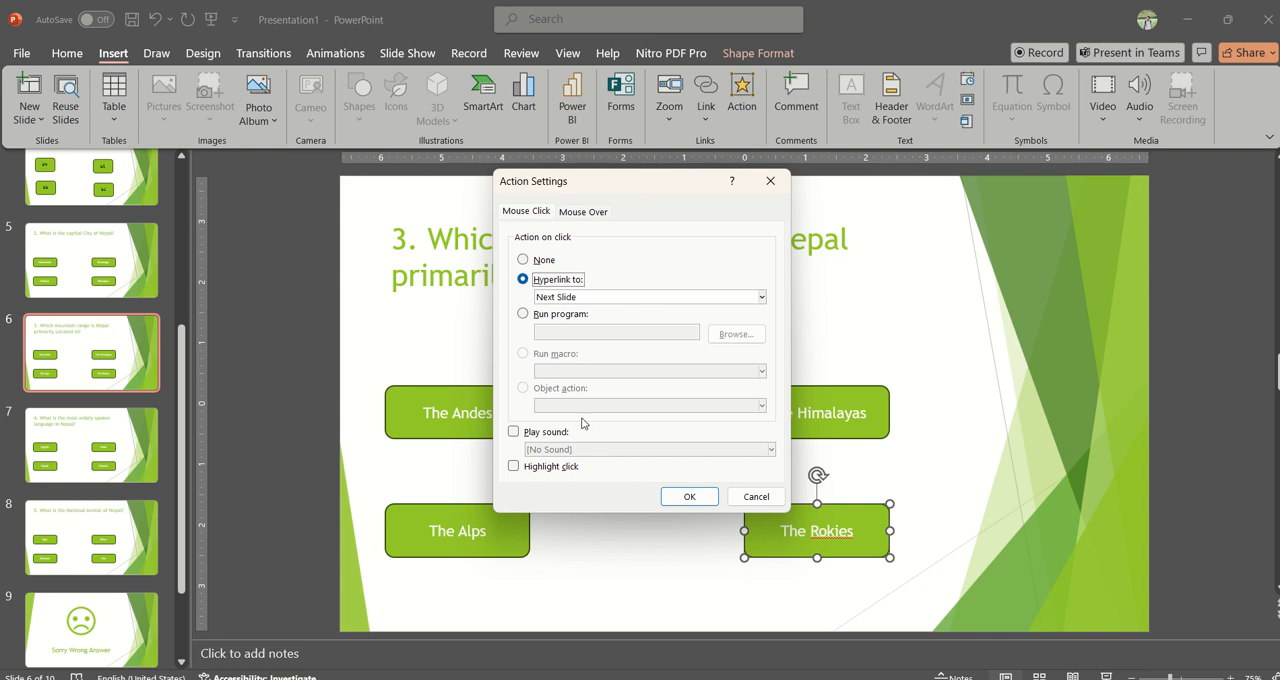
{"action": "left_click", "coordinate": [623, 303]}
{"action": "left_click", "coordinate": [600, 428]}
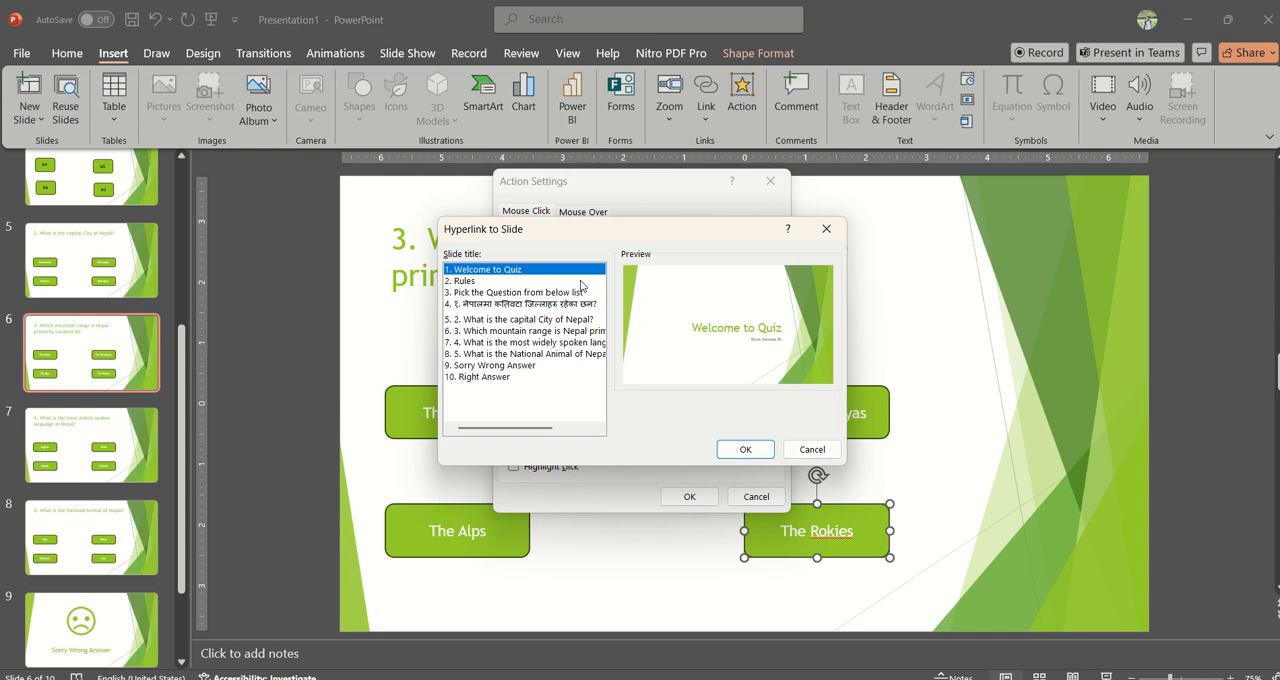
{"action": "left_click", "coordinate": [479, 366]}
{"action": "left_click", "coordinate": [740, 449]}
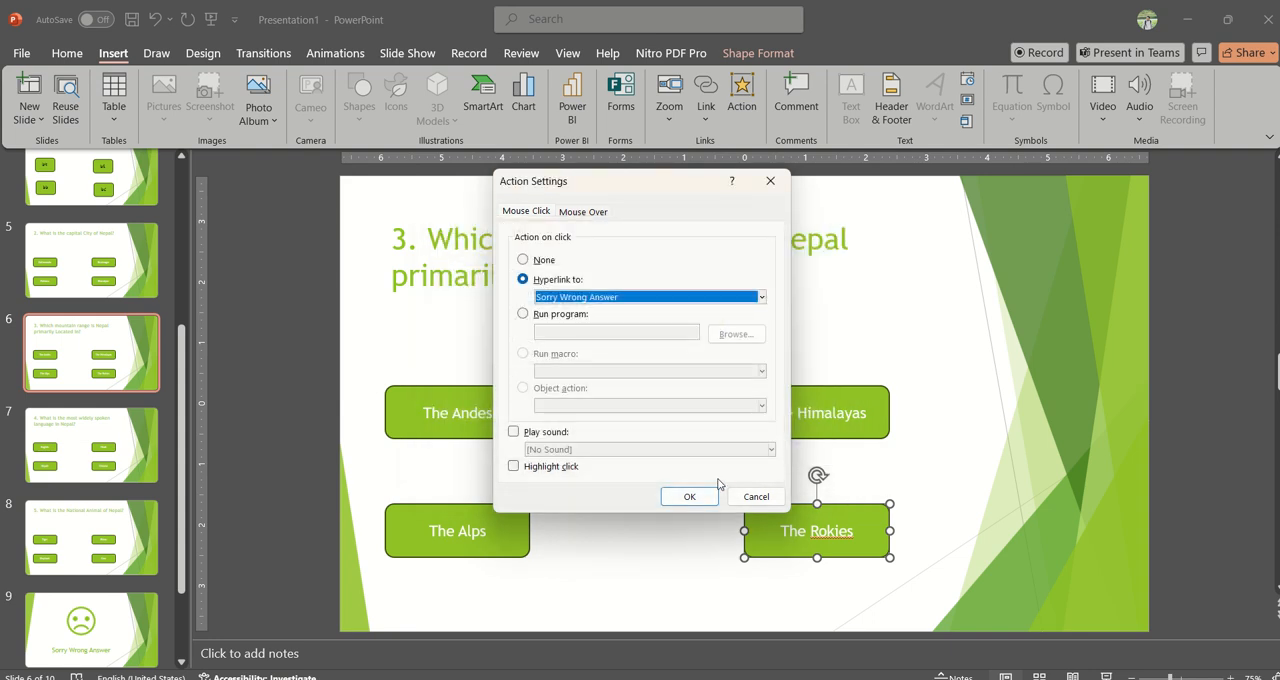
{"action": "left_click", "coordinate": [689, 496]}
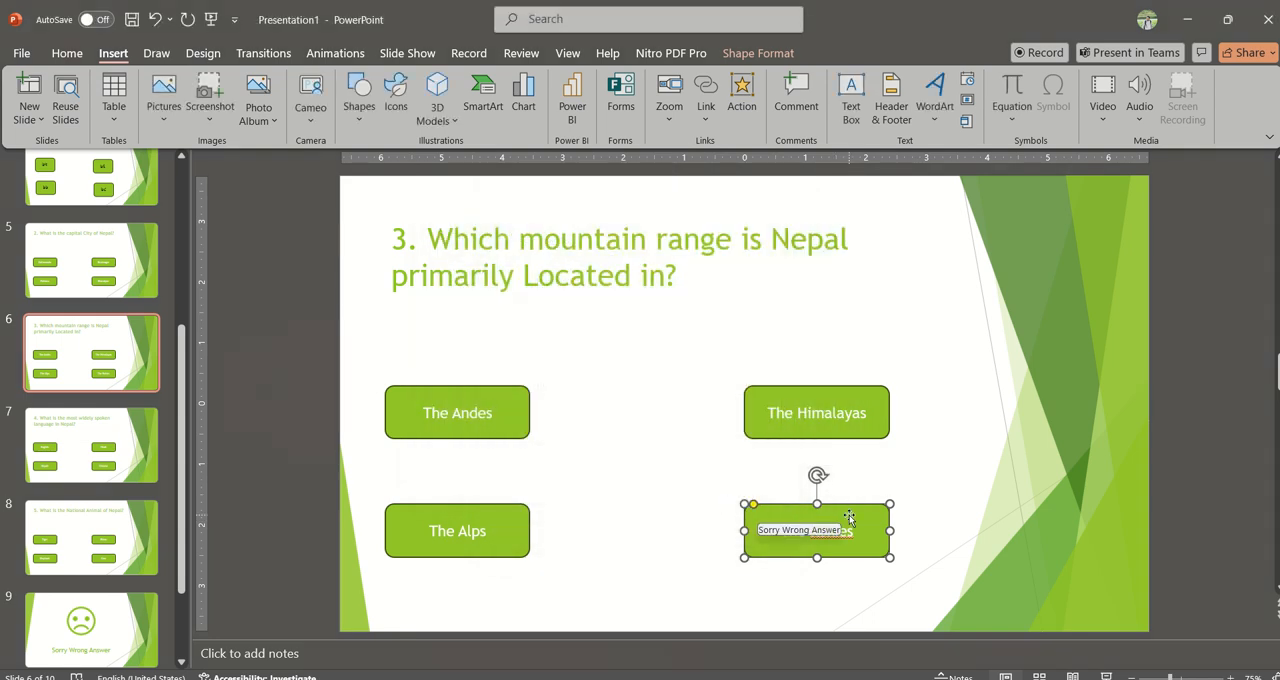
{"action": "right_click", "coordinate": [845, 537]}
{"action": "left_click", "coordinate": [886, 400]}
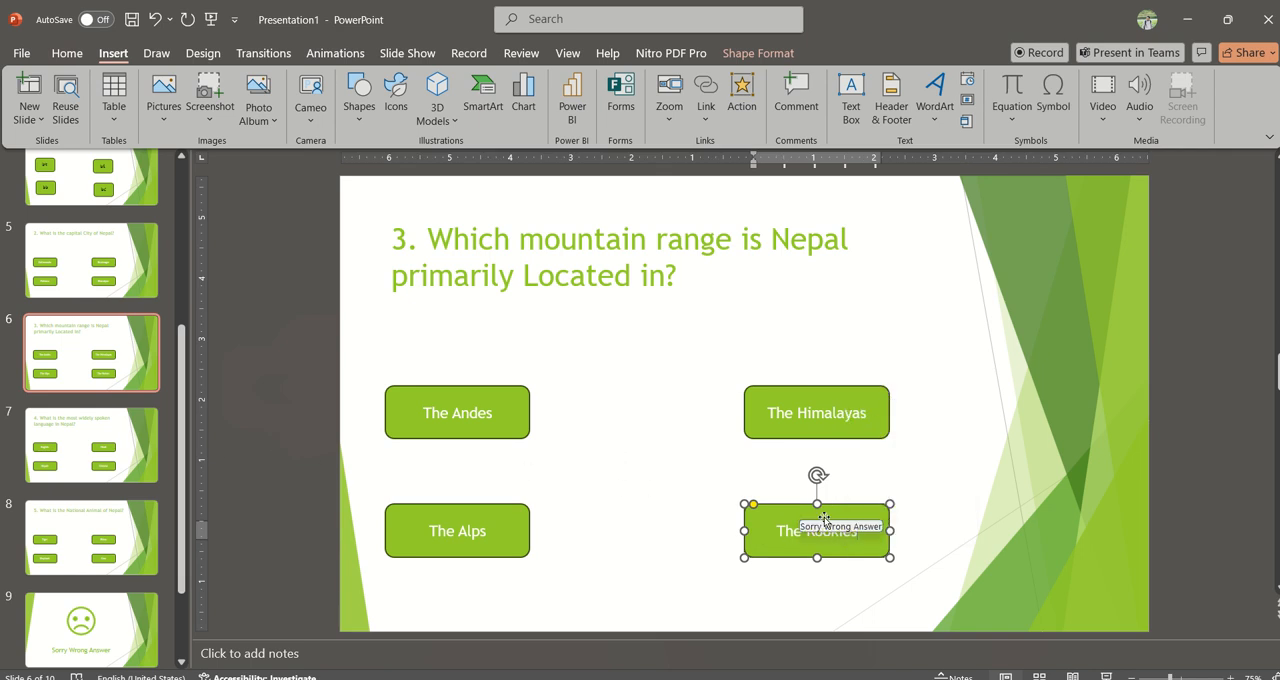
Step: On slide 7, hyperlink the Nepali button to the Right Answer slide with the Applause sound on click
{"action": "left_click", "coordinate": [90, 445]}
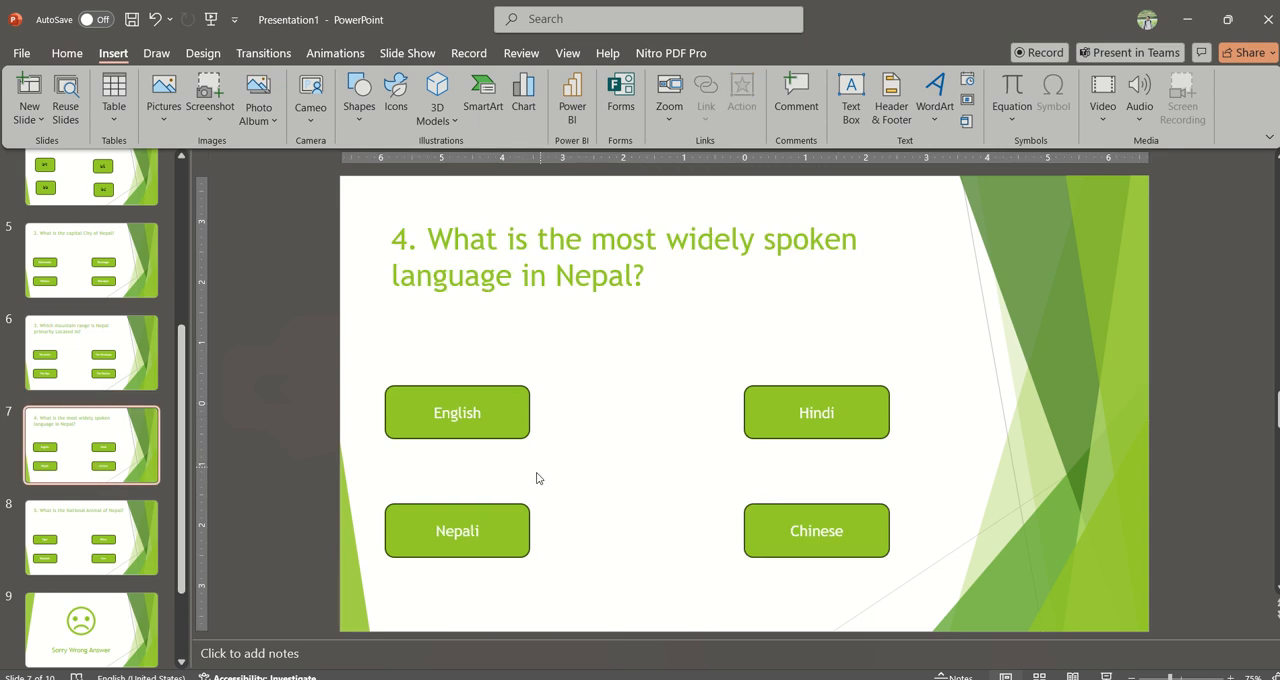
{"action": "left_click", "coordinate": [505, 513]}
{"action": "right_click", "coordinate": [505, 513]}
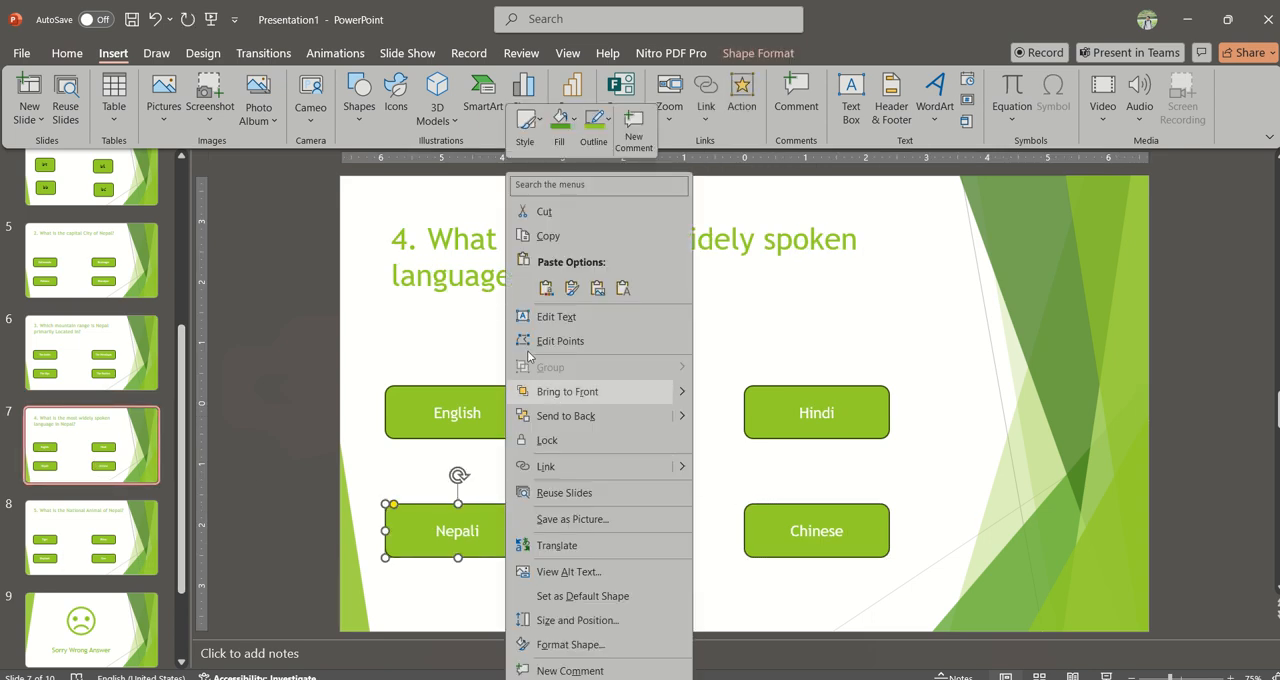
{"action": "left_click", "coordinate": [738, 88]}
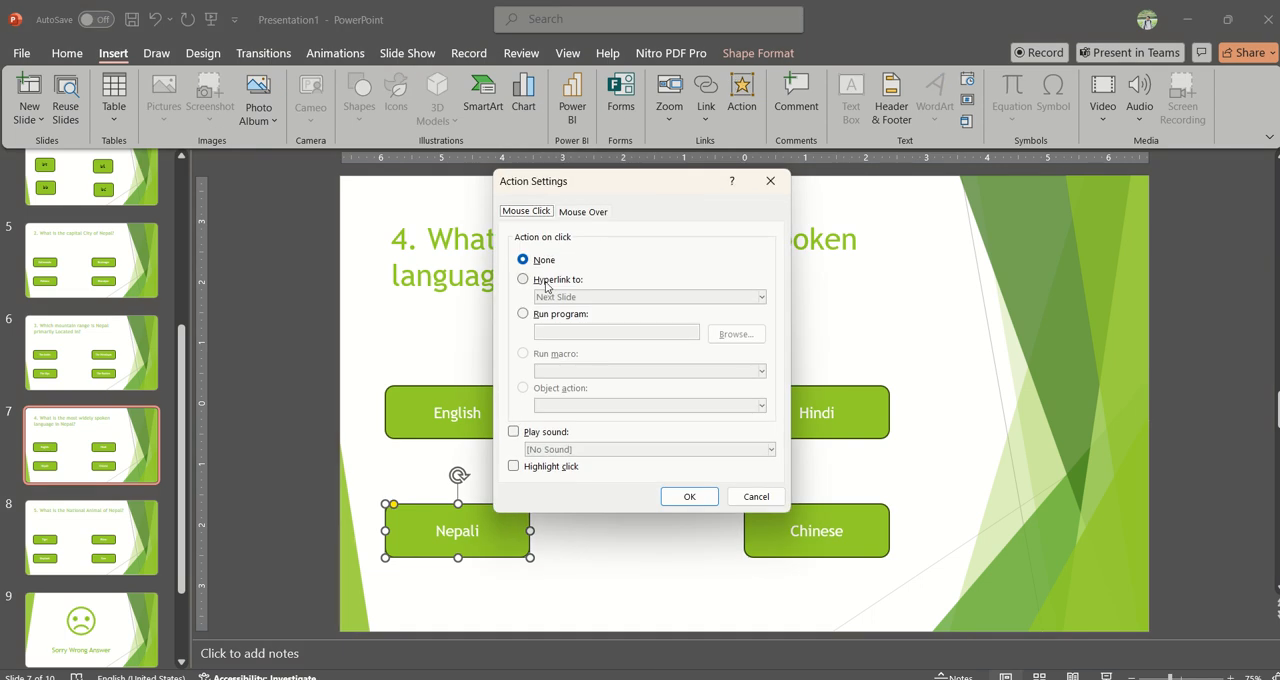
{"action": "left_click", "coordinate": [546, 280]}
{"action": "left_click", "coordinate": [598, 297]}
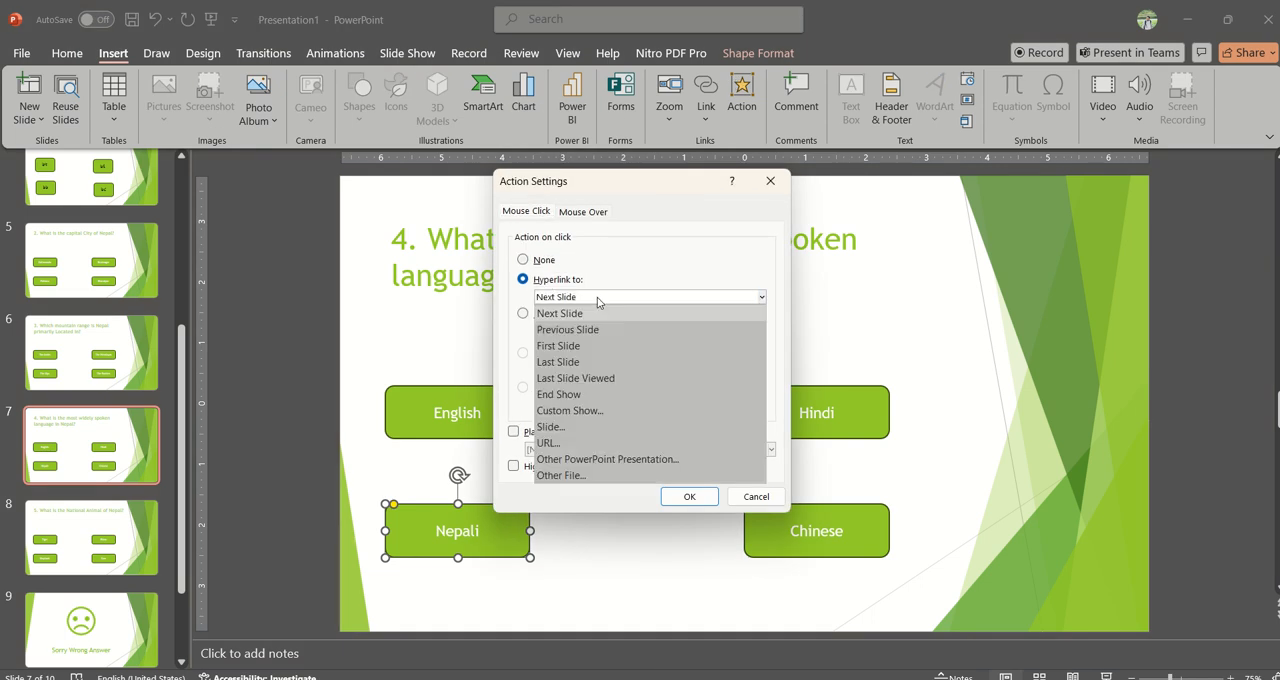
{"action": "left_click", "coordinate": [552, 427]}
{"action": "left_click", "coordinate": [489, 378]}
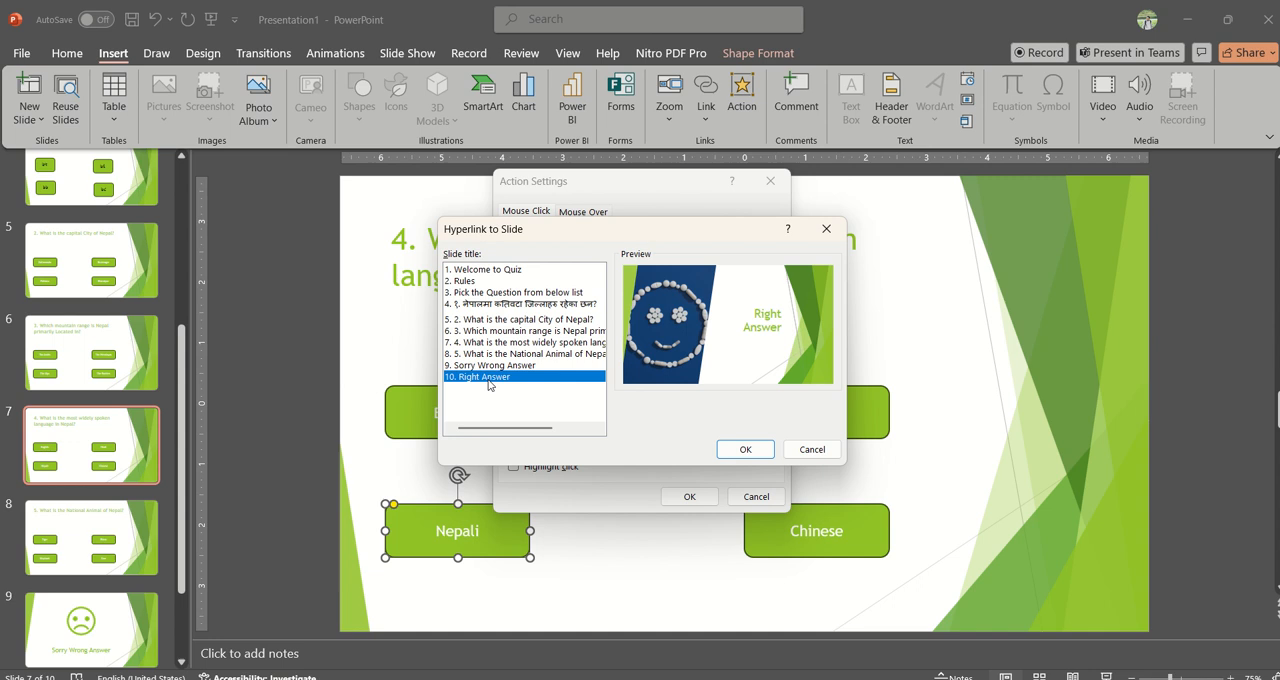
{"action": "left_click", "coordinate": [724, 446]}
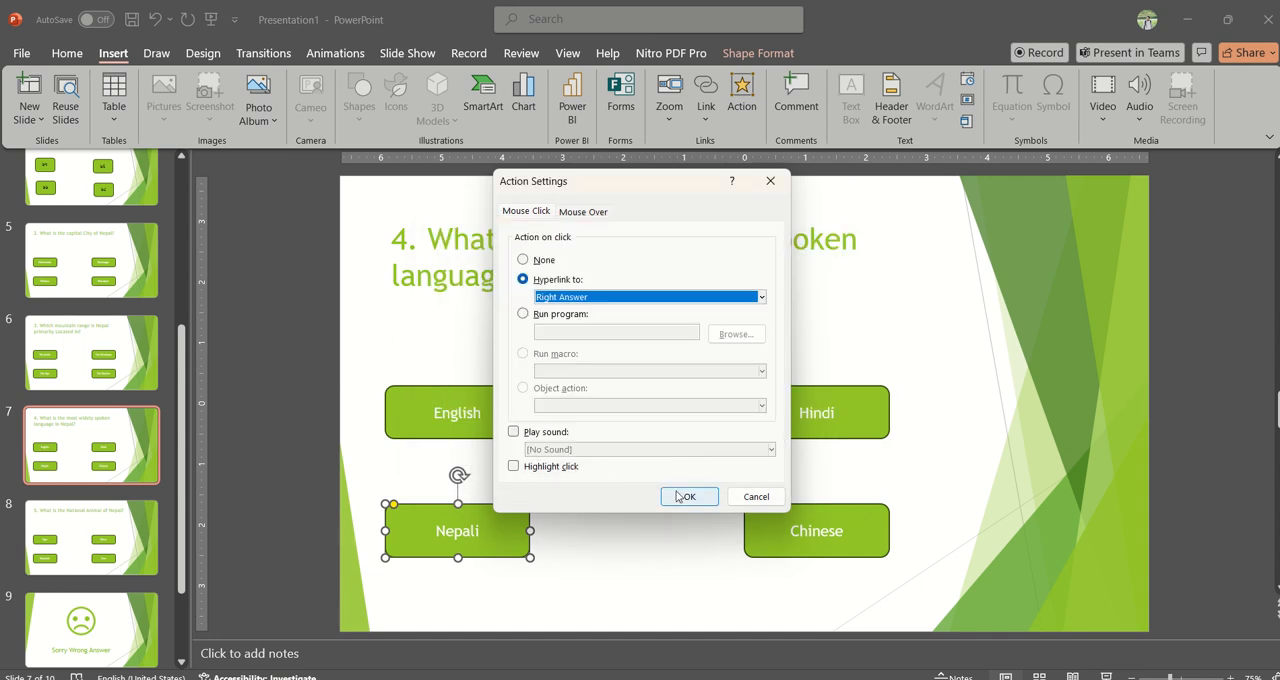
{"action": "left_click", "coordinate": [558, 433]}
{"action": "left_click", "coordinate": [575, 451]}
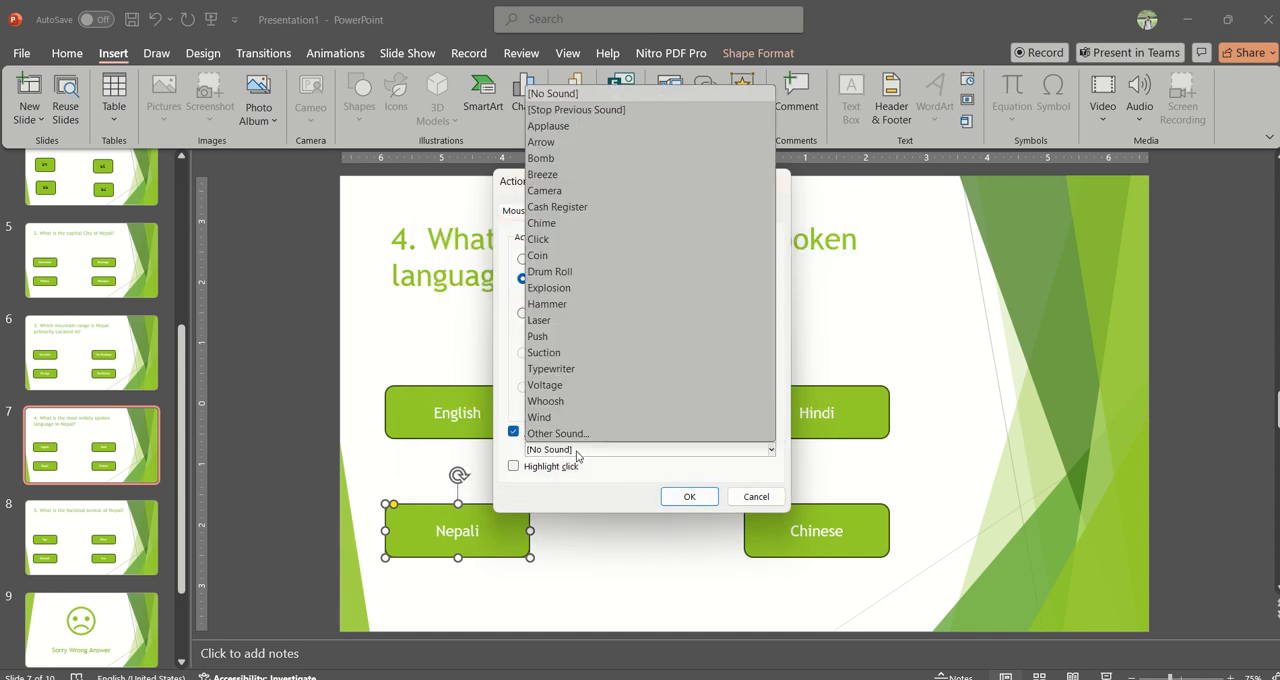
{"action": "left_click", "coordinate": [580, 126]}
{"action": "left_click", "coordinate": [688, 498]}
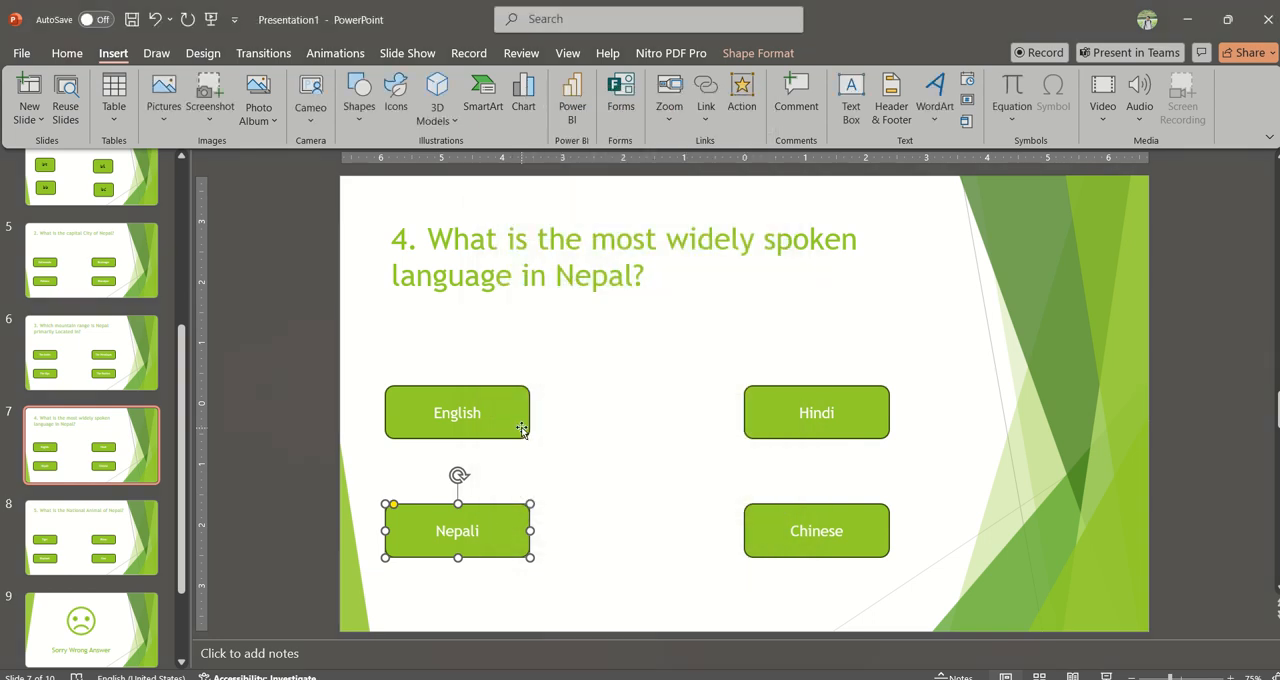
Step: Hyperlink the English button on click to the Sorry Wrong Answer slide
{"action": "left_click", "coordinate": [519, 425]}
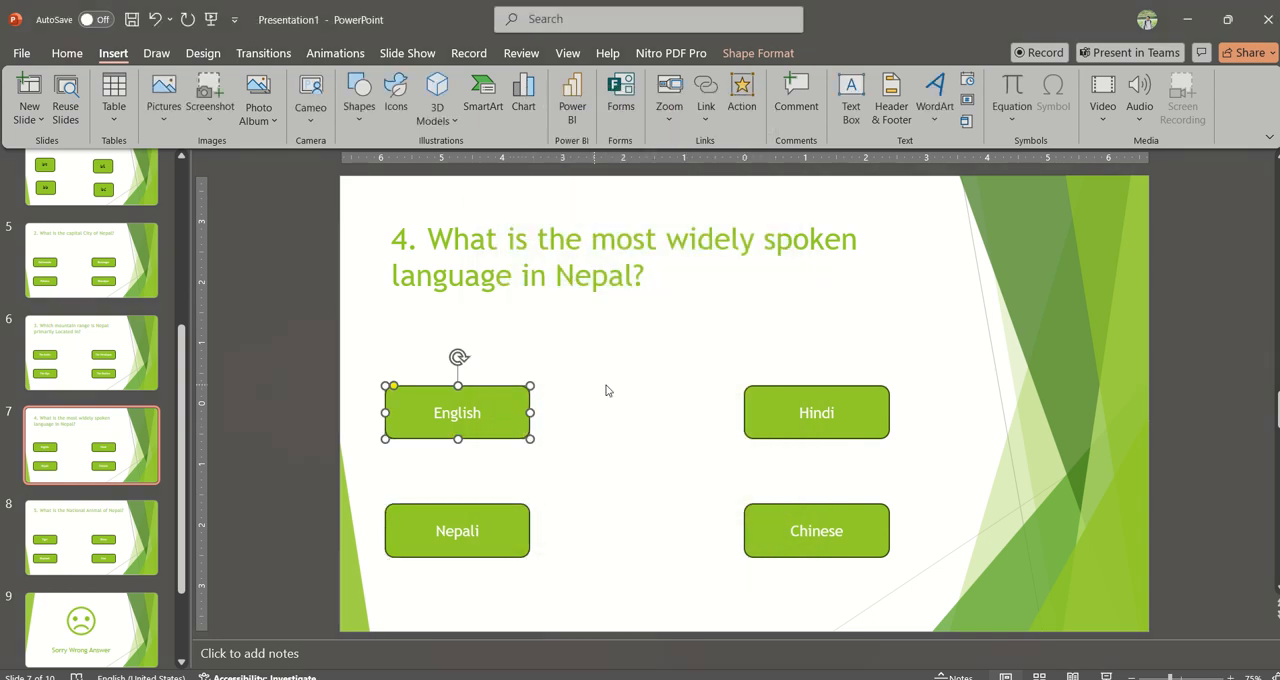
{"action": "left_click", "coordinate": [741, 100]}
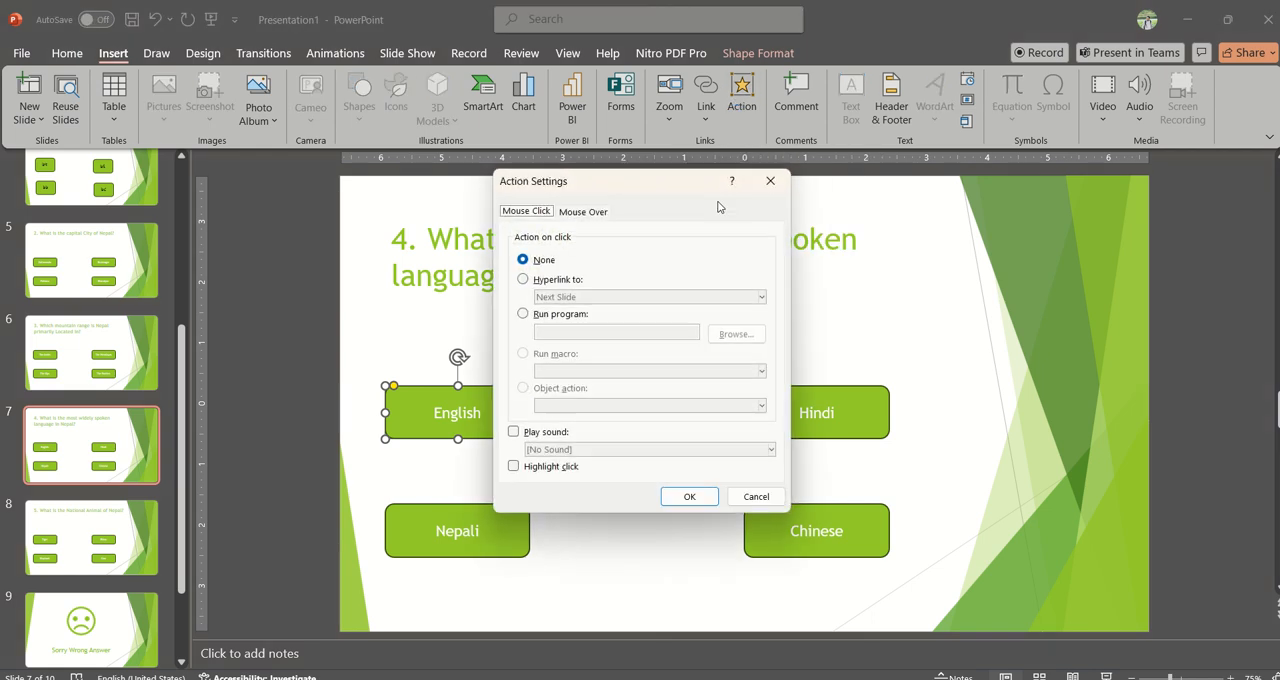
{"action": "left_click", "coordinate": [545, 279]}
{"action": "left_click", "coordinate": [571, 296]}
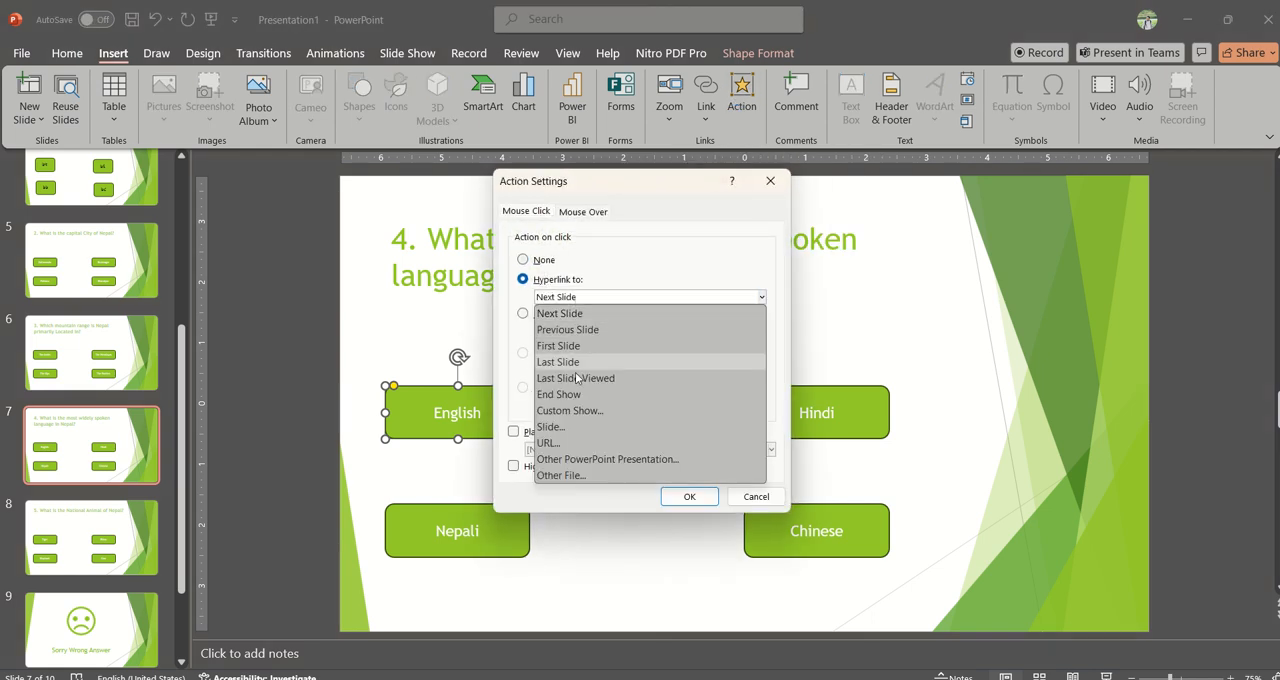
{"action": "left_click", "coordinate": [555, 427]}
{"action": "left_click", "coordinate": [491, 365]}
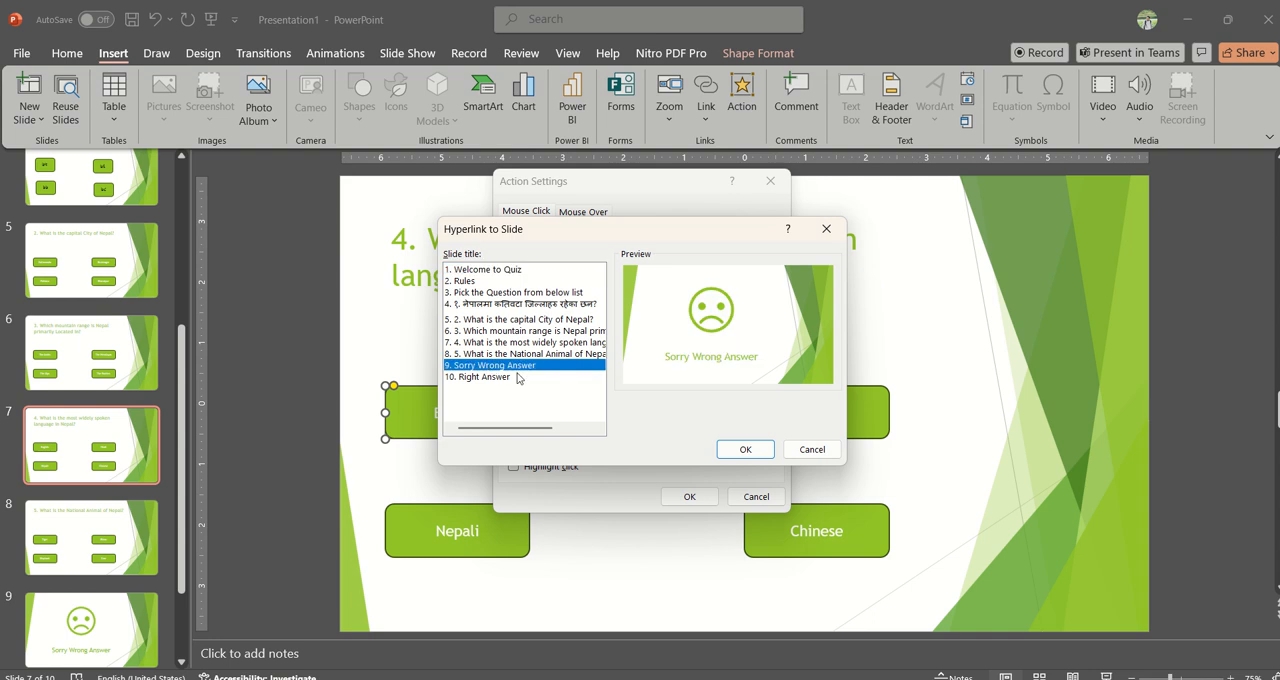
{"action": "left_click", "coordinate": [745, 449]}
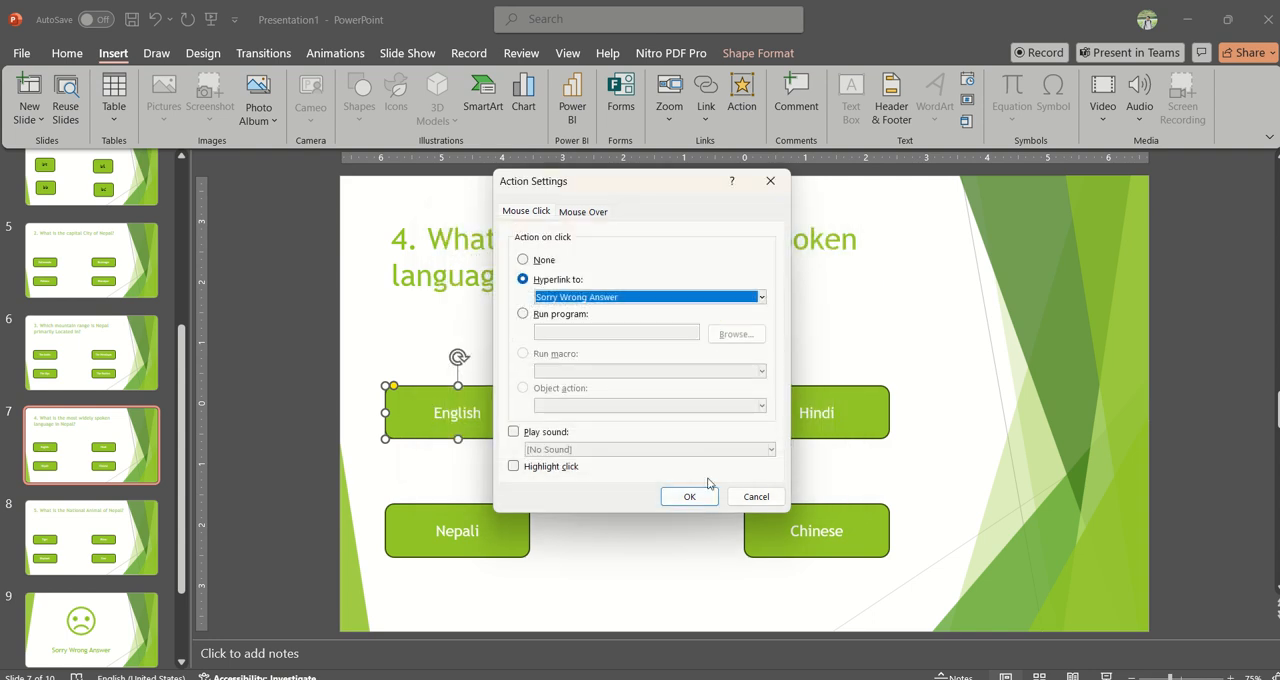
{"action": "left_click", "coordinate": [694, 494]}
Step: Hyperlink the Hindi button on click to the Sorry Wrong Answer slide
{"action": "left_click", "coordinate": [790, 432]}
{"action": "left_click", "coordinate": [740, 104]}
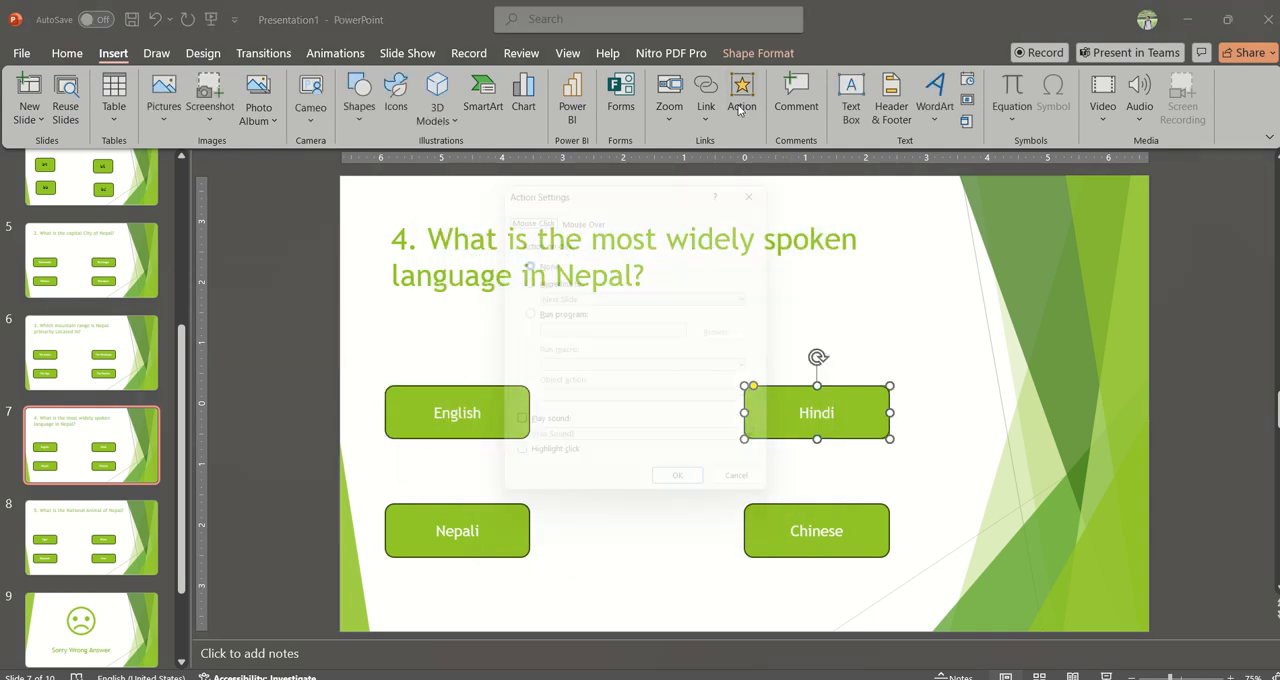
{"action": "left_click", "coordinate": [541, 281]}
{"action": "left_click", "coordinate": [605, 297]}
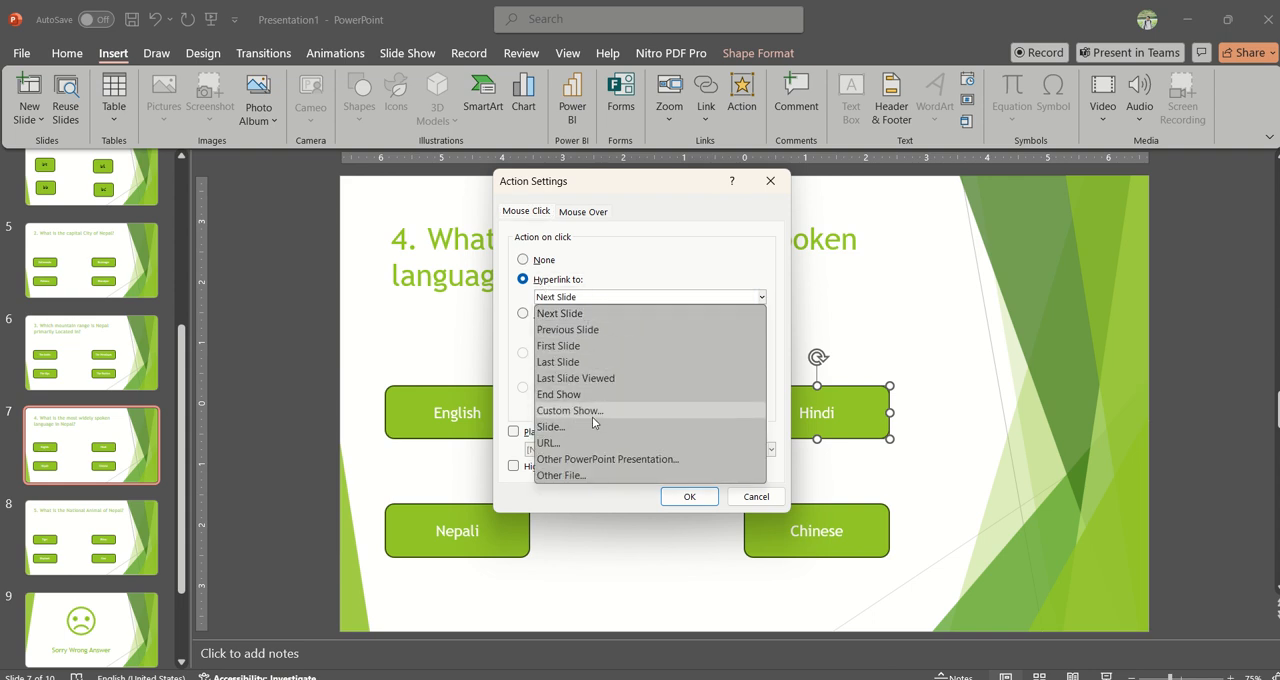
{"action": "left_click", "coordinate": [593, 426]}
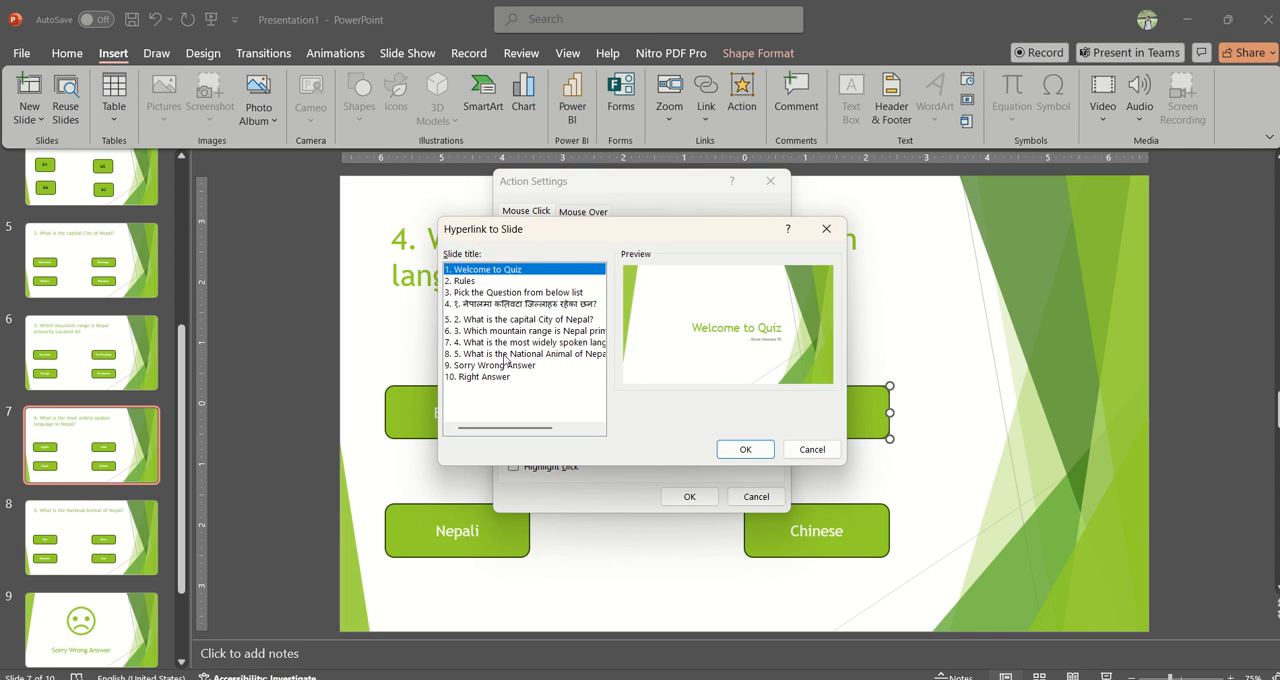
{"action": "left_click", "coordinate": [505, 365]}
{"action": "left_click", "coordinate": [740, 451]}
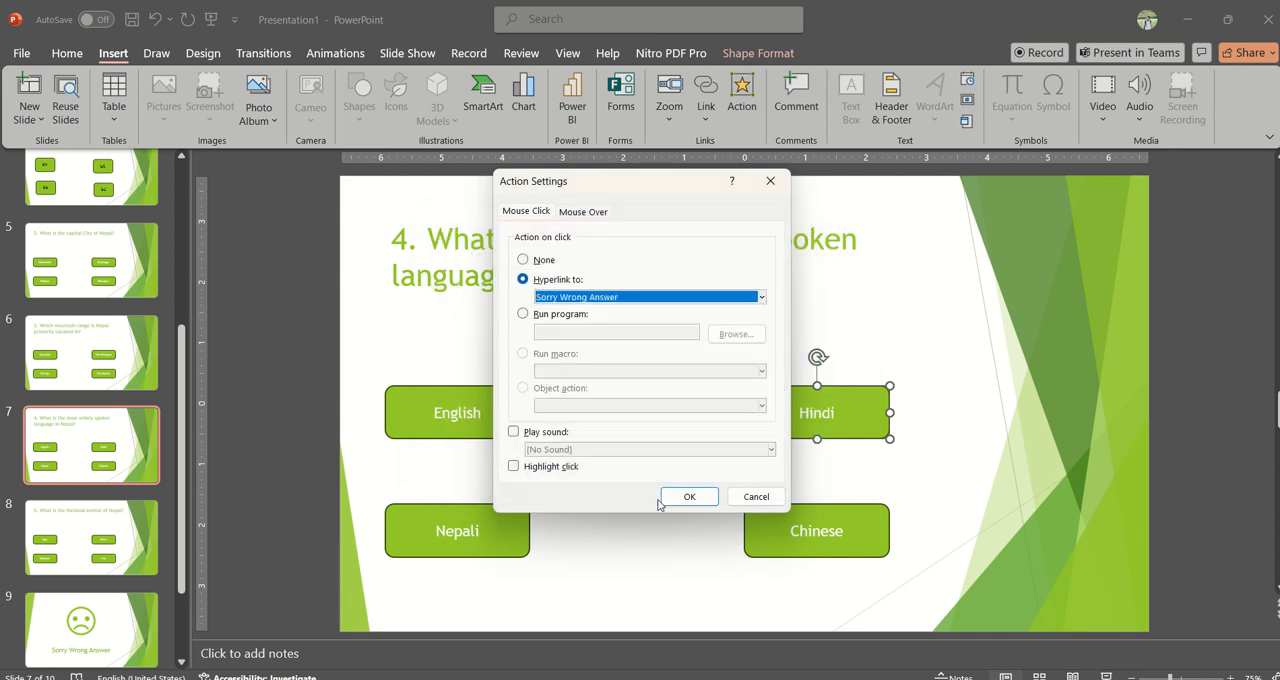
{"action": "left_click", "coordinate": [689, 496]}
Step: Hyperlink the Chinese button on slide 7 on click to the Sorry Wrong Answer slide
{"action": "left_click", "coordinate": [795, 525]}
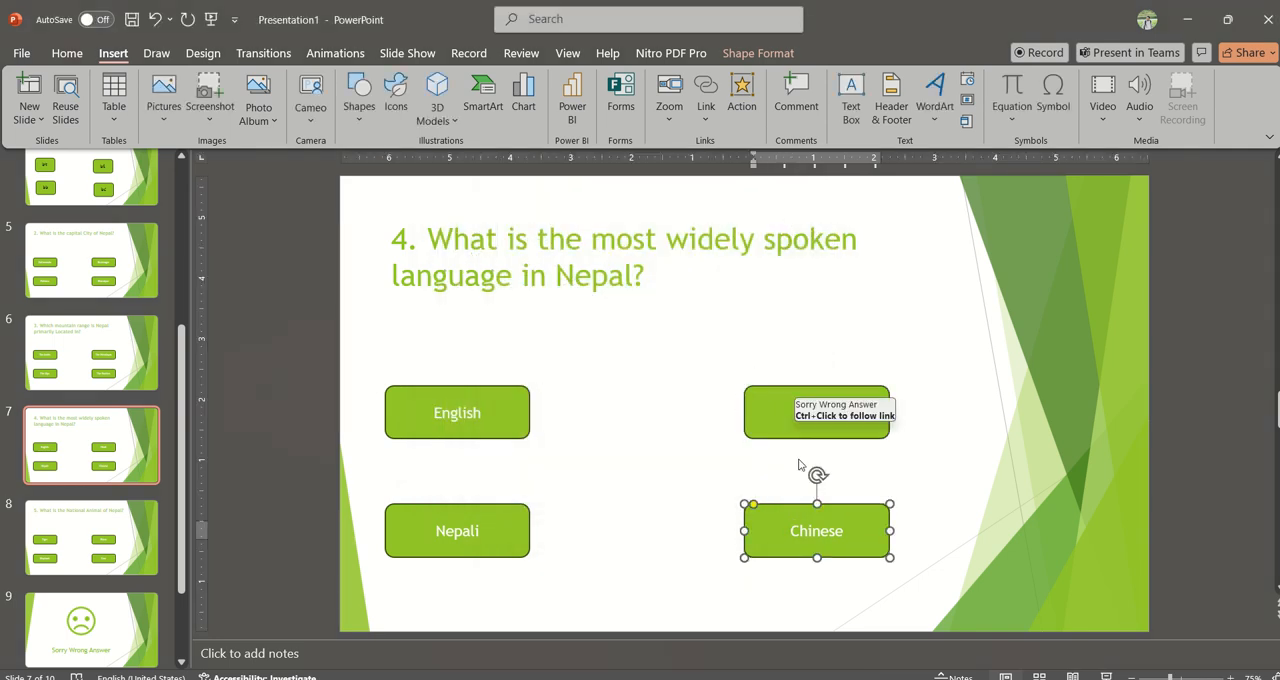
{"action": "left_click", "coordinate": [741, 100]}
{"action": "left_click", "coordinate": [558, 280]}
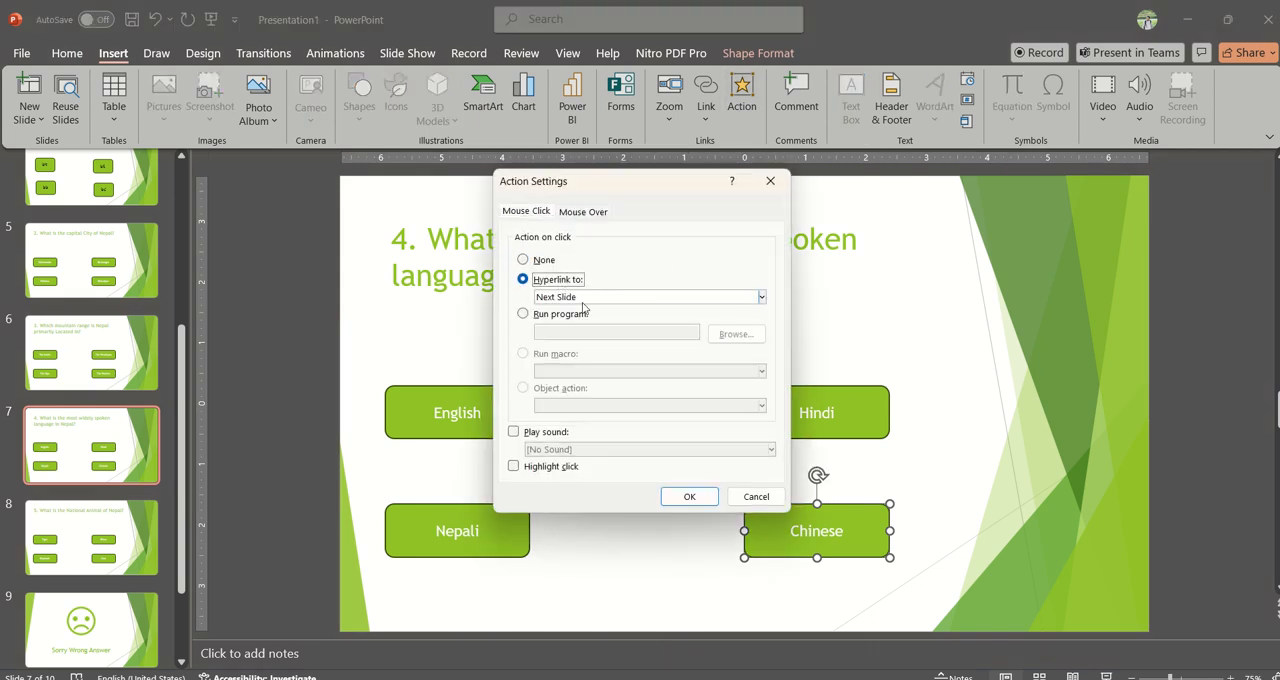
{"action": "left_click", "coordinate": [580, 297]}
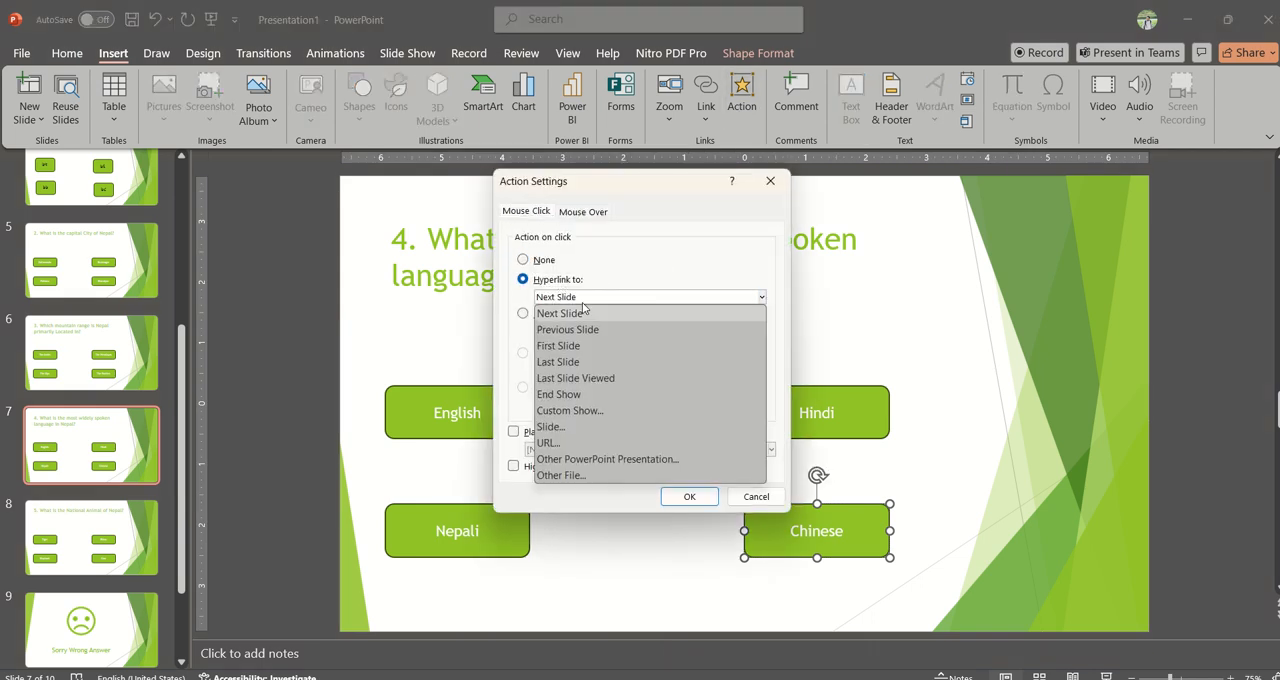
{"action": "left_click", "coordinate": [588, 428]}
{"action": "left_click", "coordinate": [516, 366]}
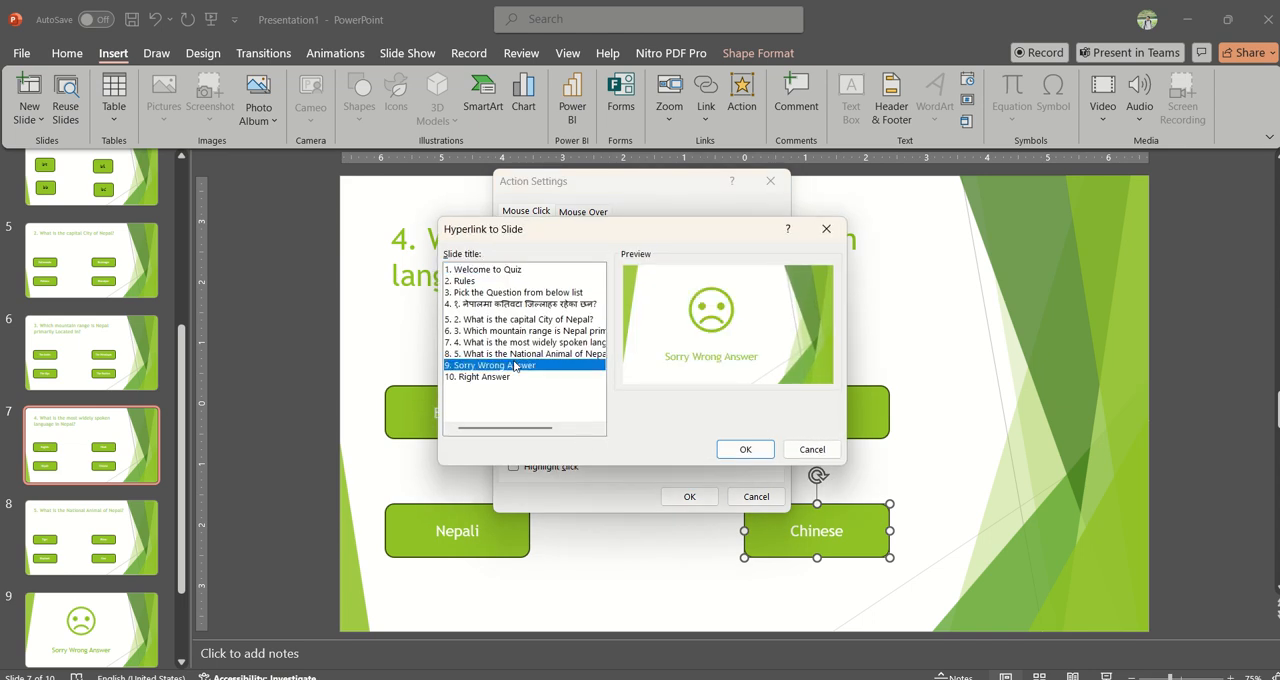
{"action": "left_click", "coordinate": [744, 450]}
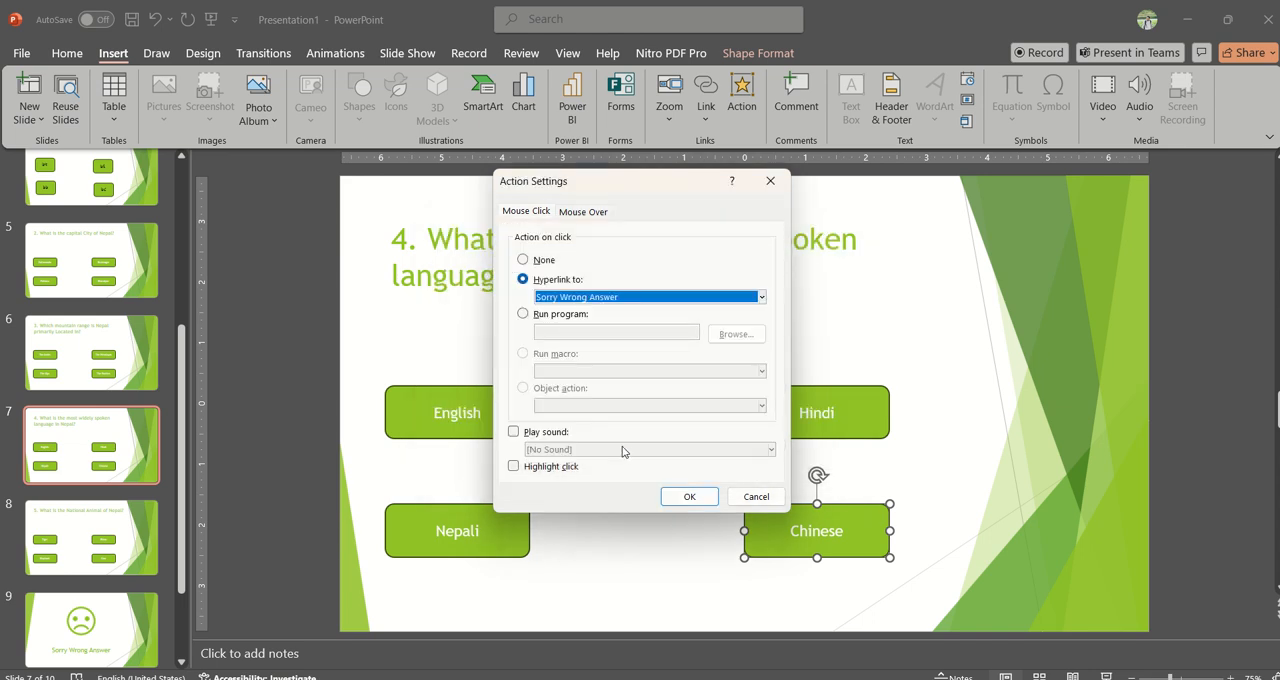
{"action": "left_click", "coordinate": [689, 497]}
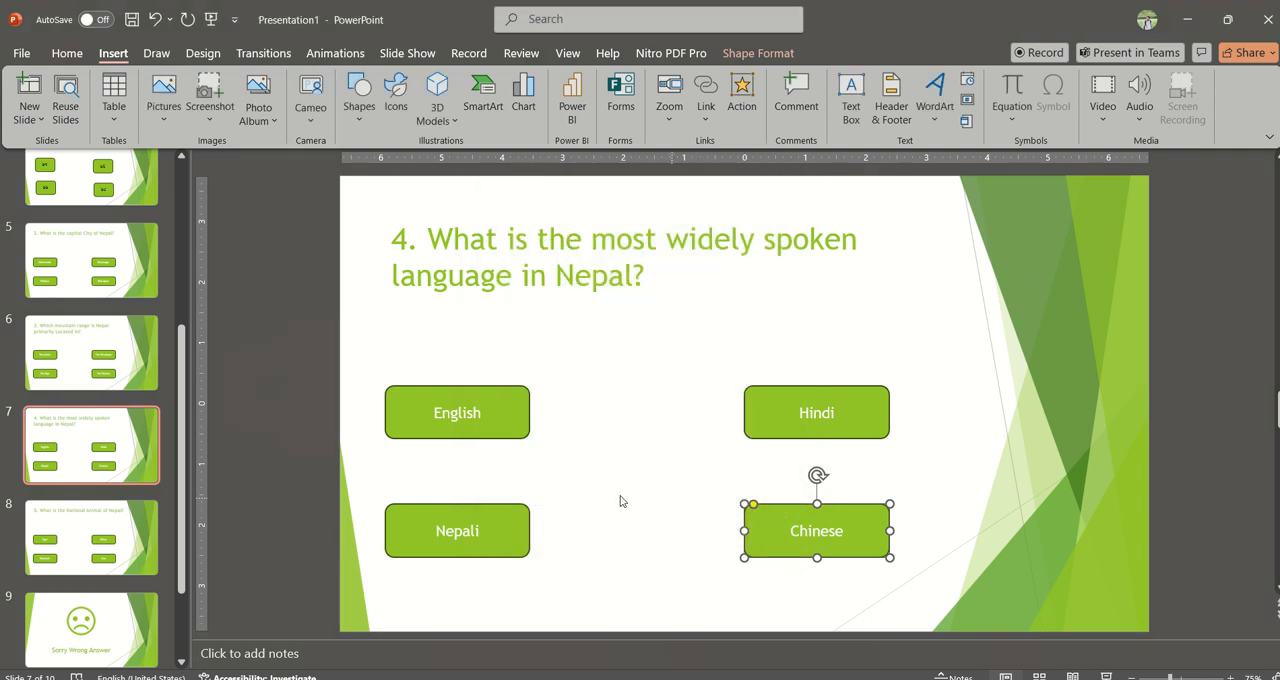
Step: On slide 8, hyperlink the Cow button to the Right Answer slide with the Applause sound on click
{"action": "left_click", "coordinate": [142, 540]}
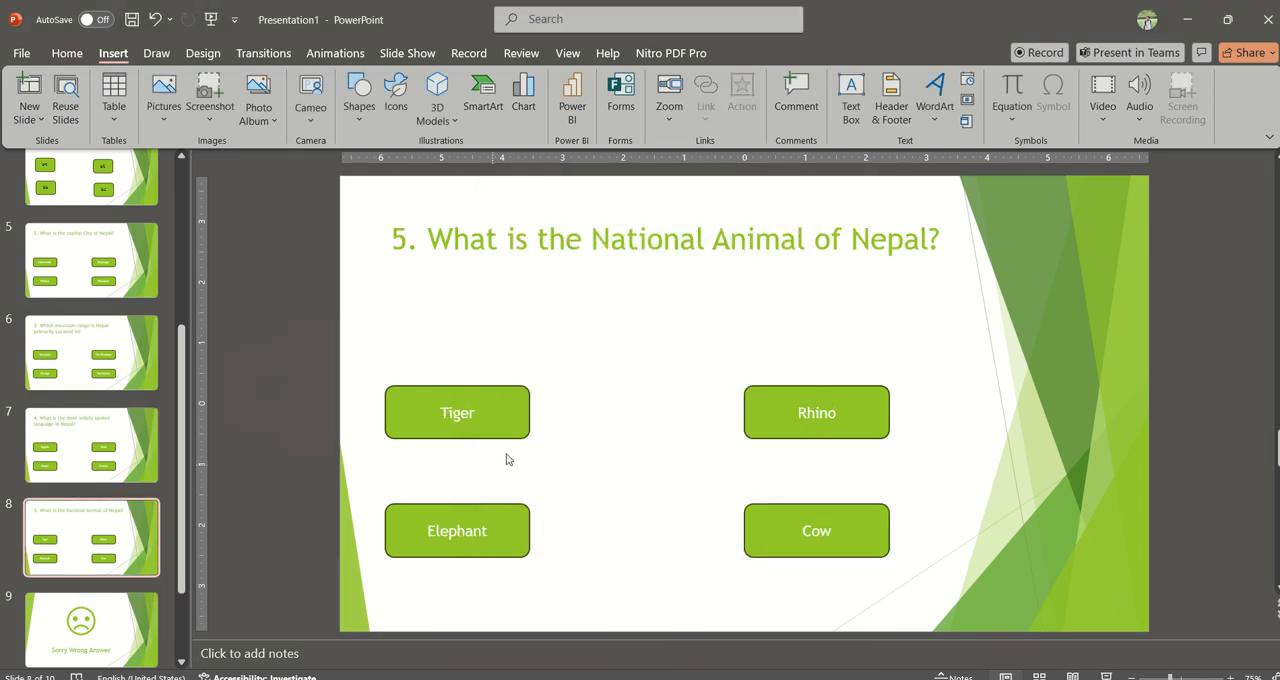
{"action": "left_click", "coordinate": [850, 545]}
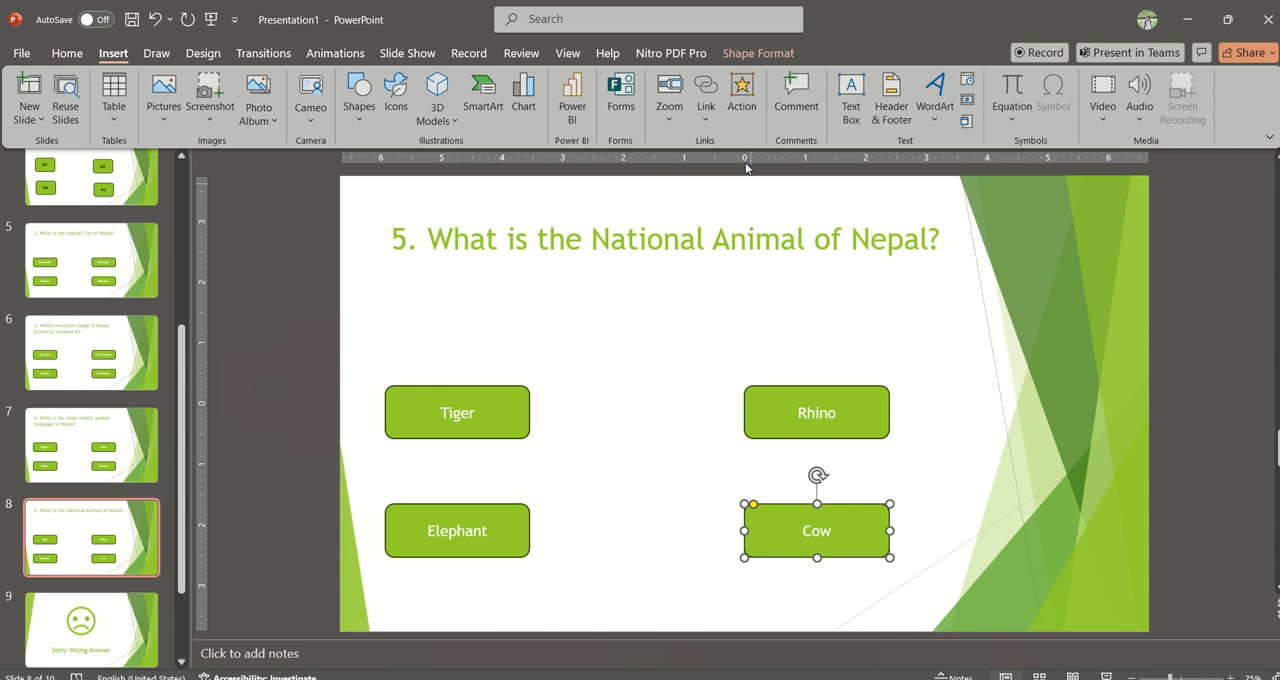
{"action": "left_click", "coordinate": [737, 92]}
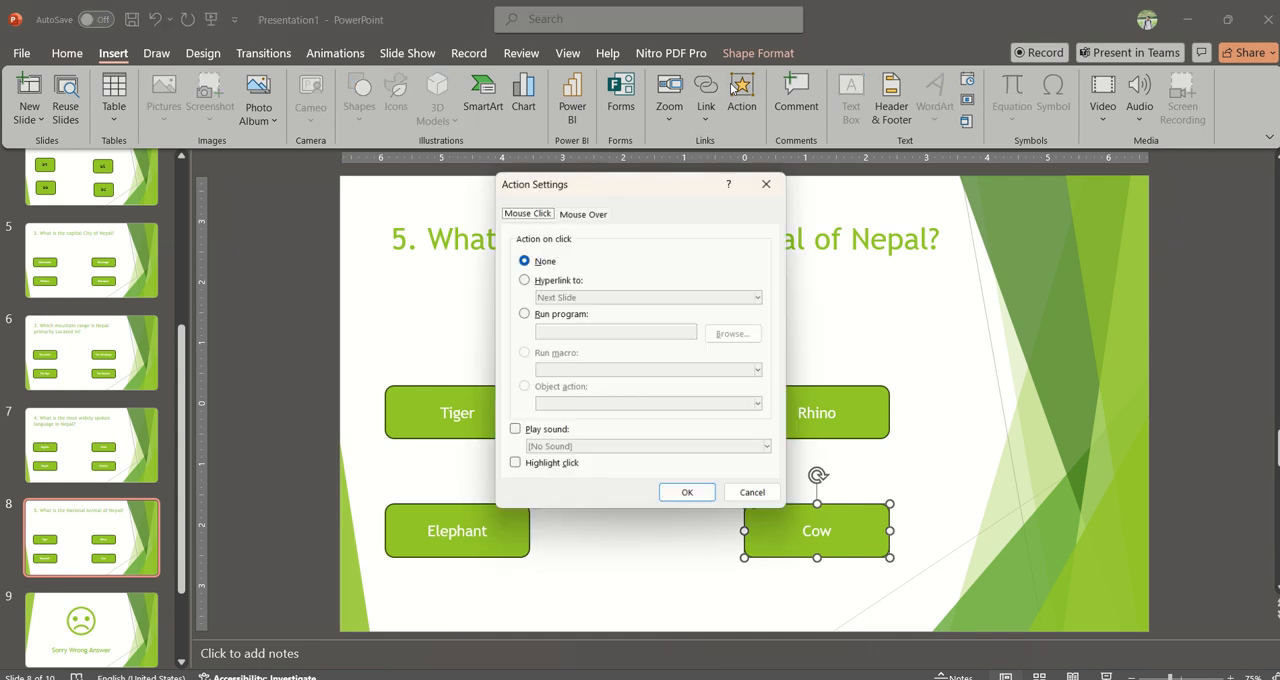
{"action": "left_click", "coordinate": [558, 280]}
{"action": "left_click", "coordinate": [600, 297]}
{"action": "left_click", "coordinate": [590, 428]}
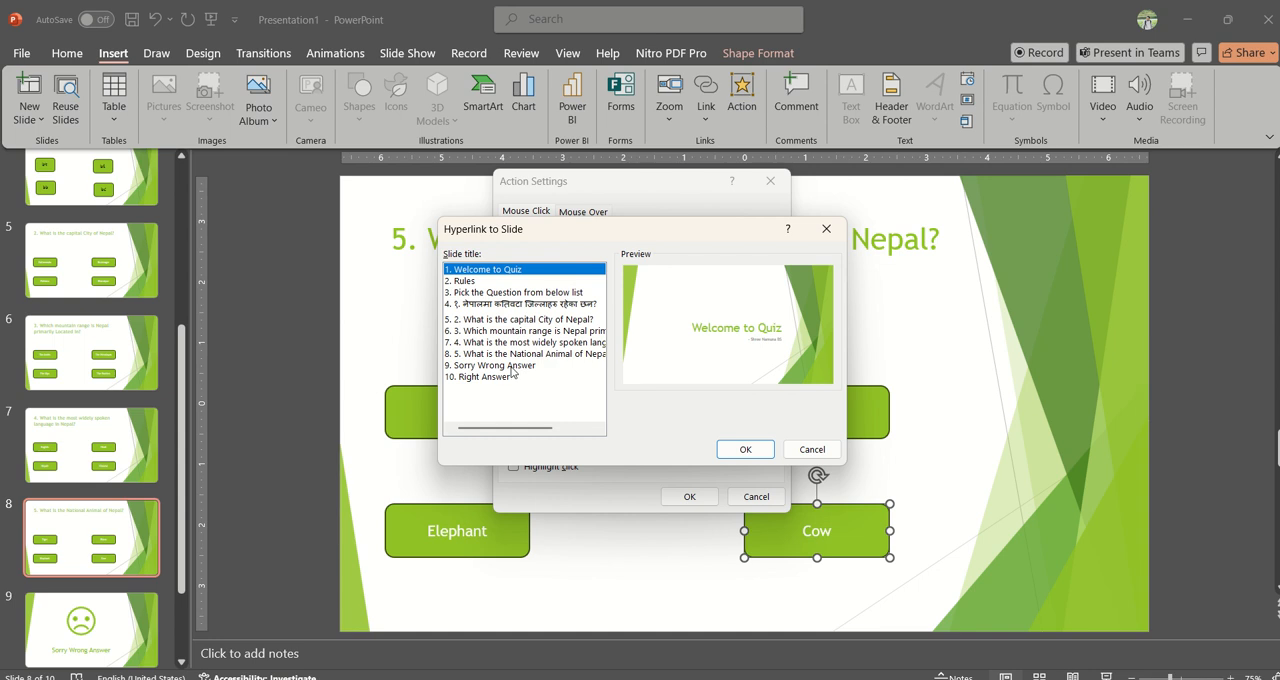
{"action": "left_click", "coordinate": [490, 377]}
{"action": "left_click", "coordinate": [740, 450]}
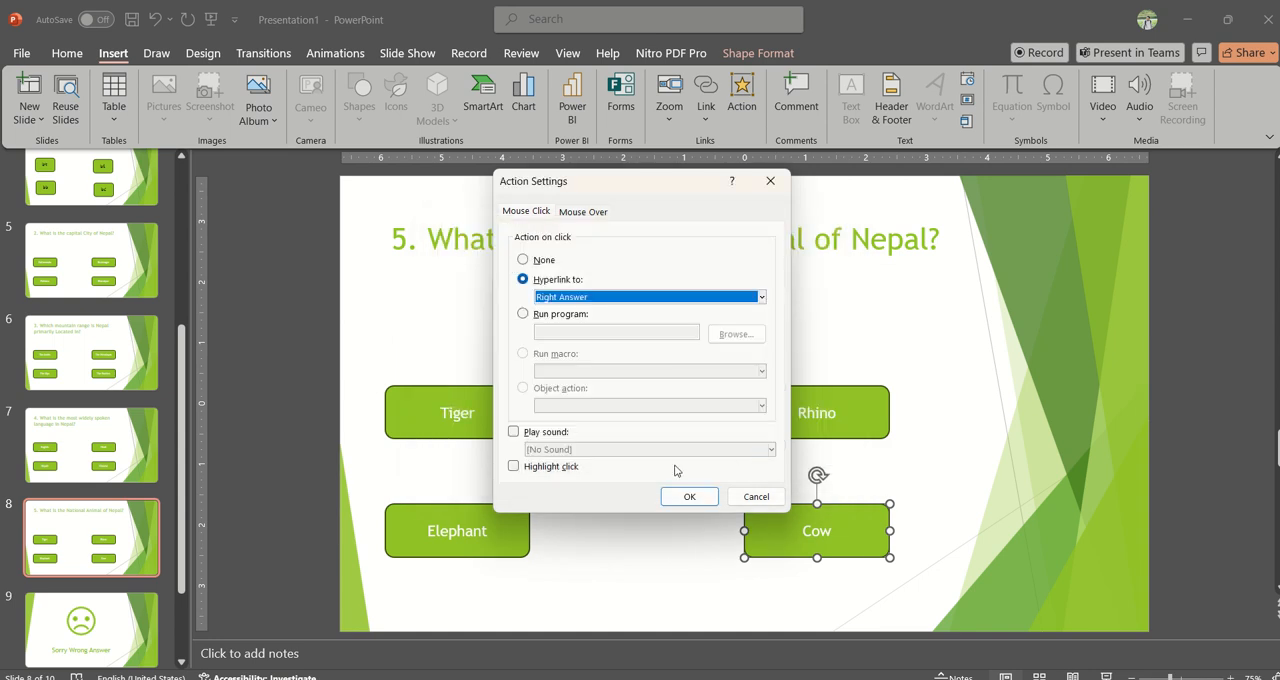
{"action": "left_click", "coordinate": [541, 435]}
{"action": "left_click", "coordinate": [568, 450]}
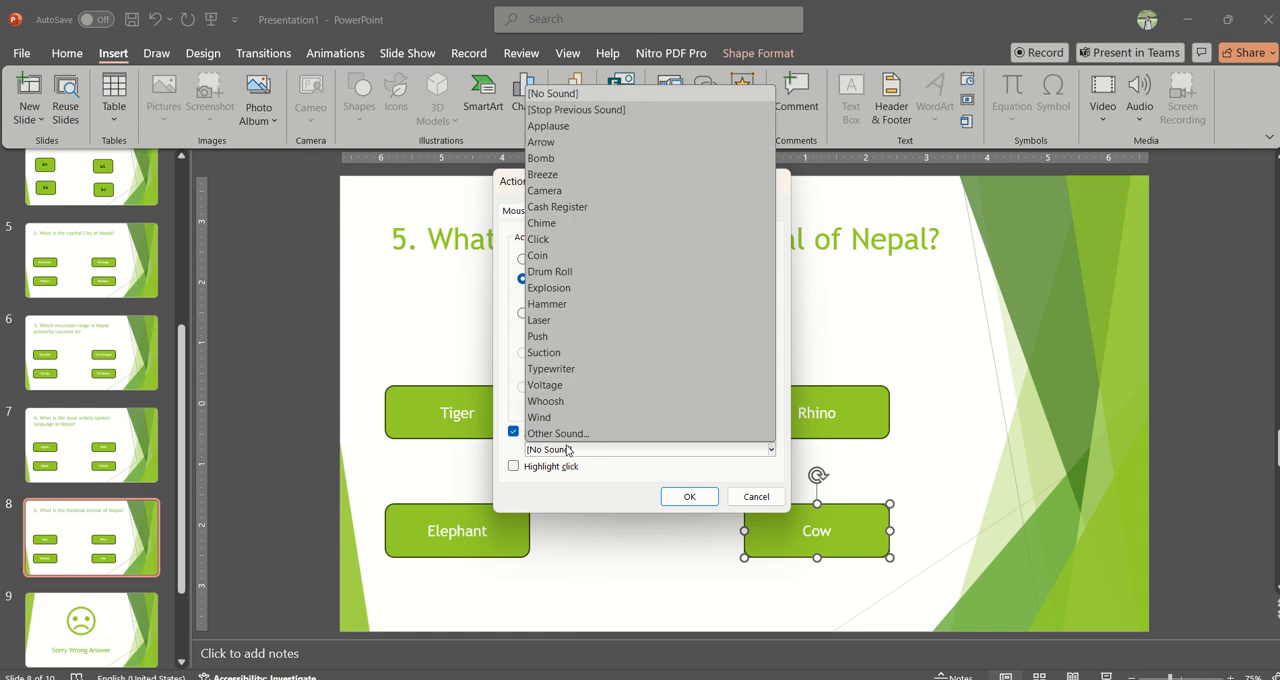
{"action": "left_click", "coordinate": [569, 128]}
{"action": "left_click", "coordinate": [689, 496]}
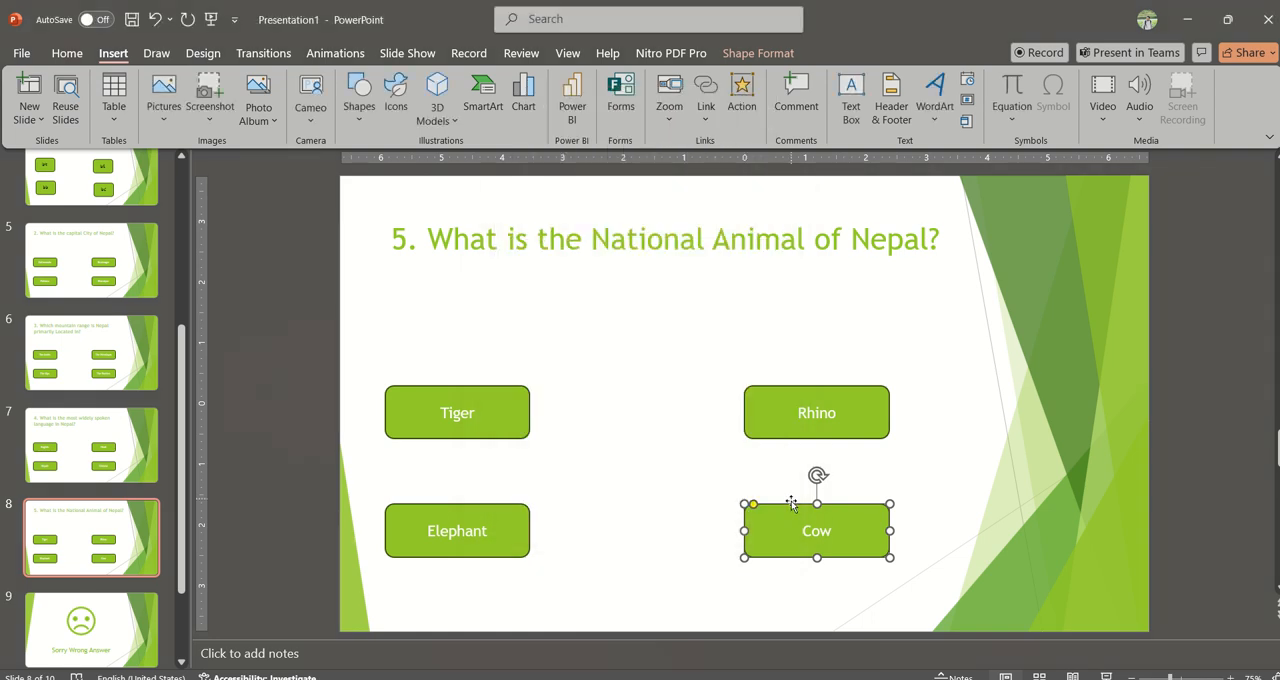
Step: Hyperlink the Tiger button on click to the Sorry Wrong Answer slide
{"action": "left_click", "coordinate": [431, 427]}
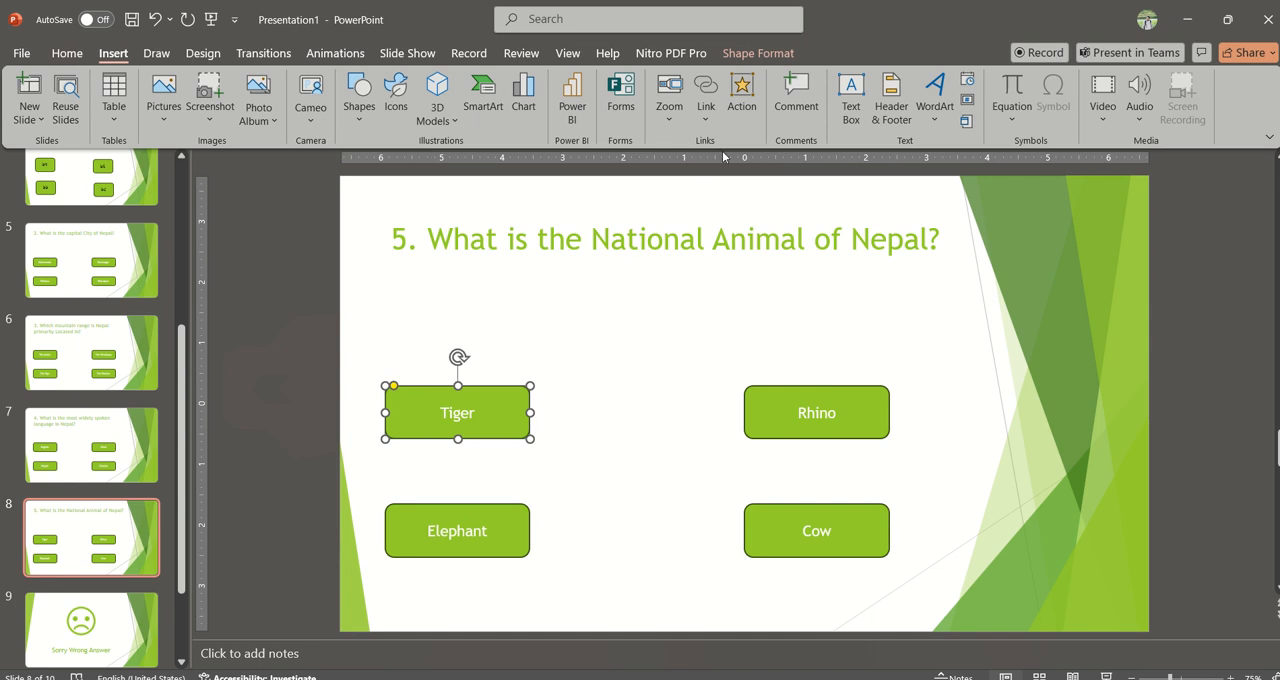
{"action": "left_click", "coordinate": [742, 98]}
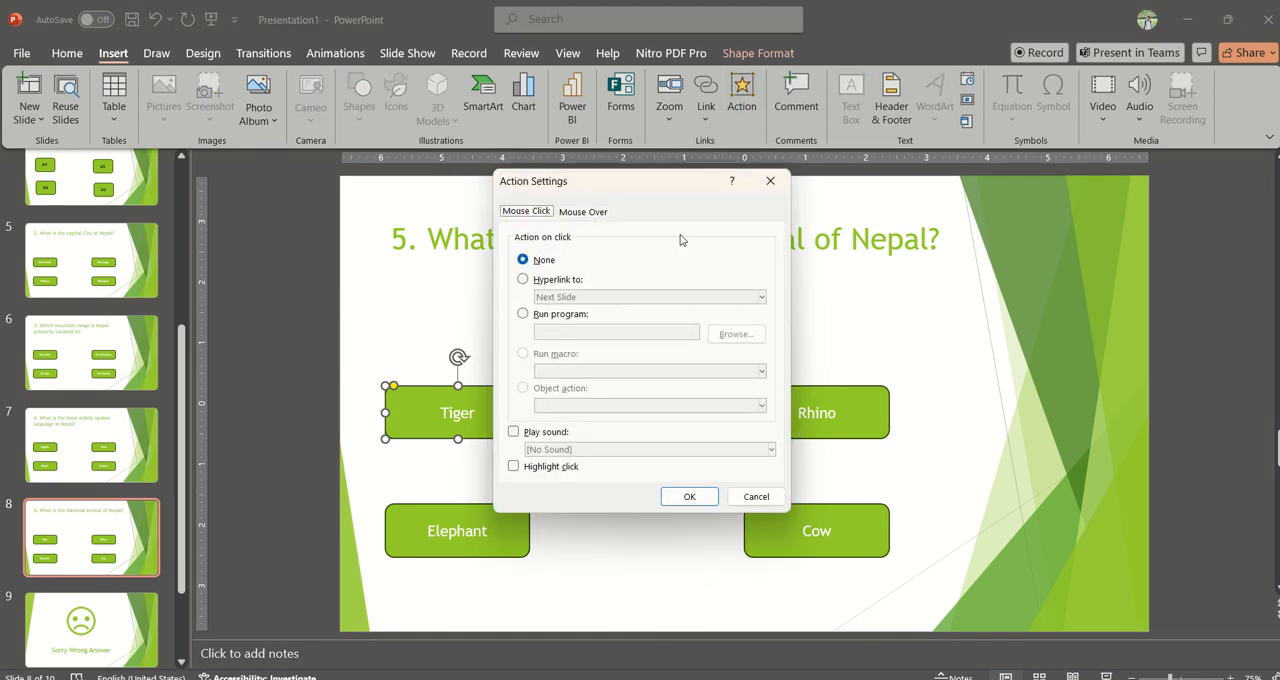
{"action": "left_click", "coordinate": [540, 283]}
{"action": "left_click", "coordinate": [586, 297]}
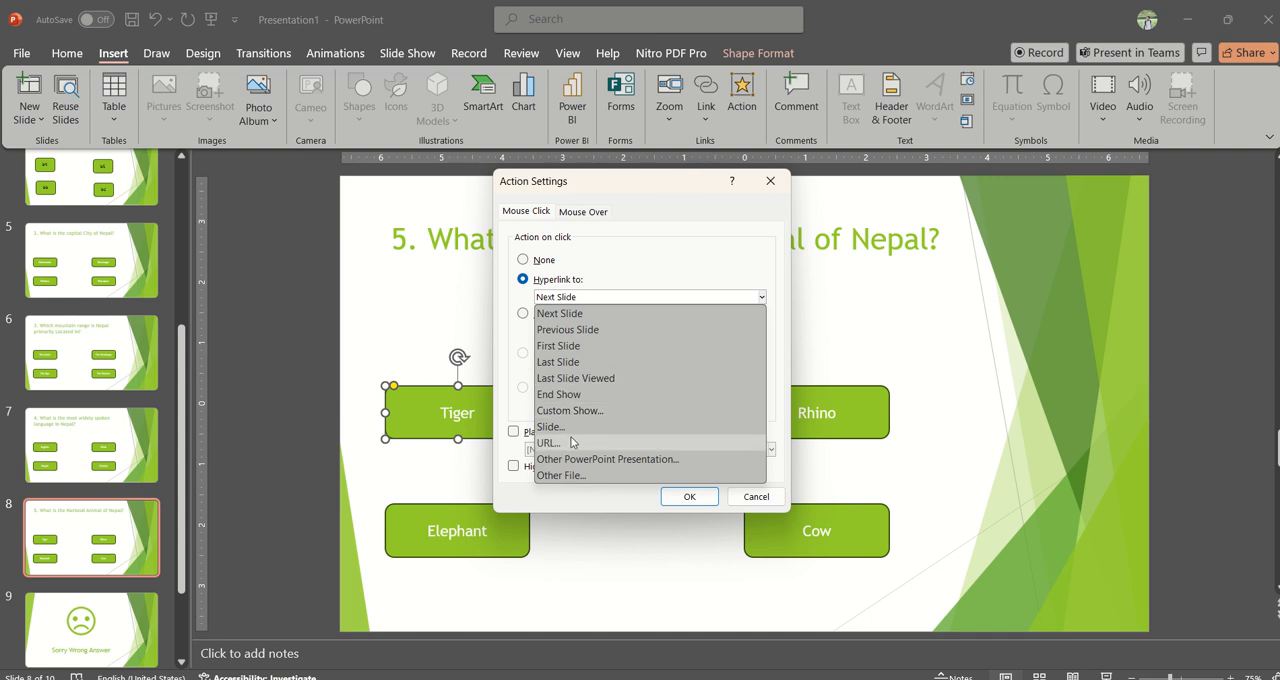
{"action": "left_click", "coordinate": [598, 426]}
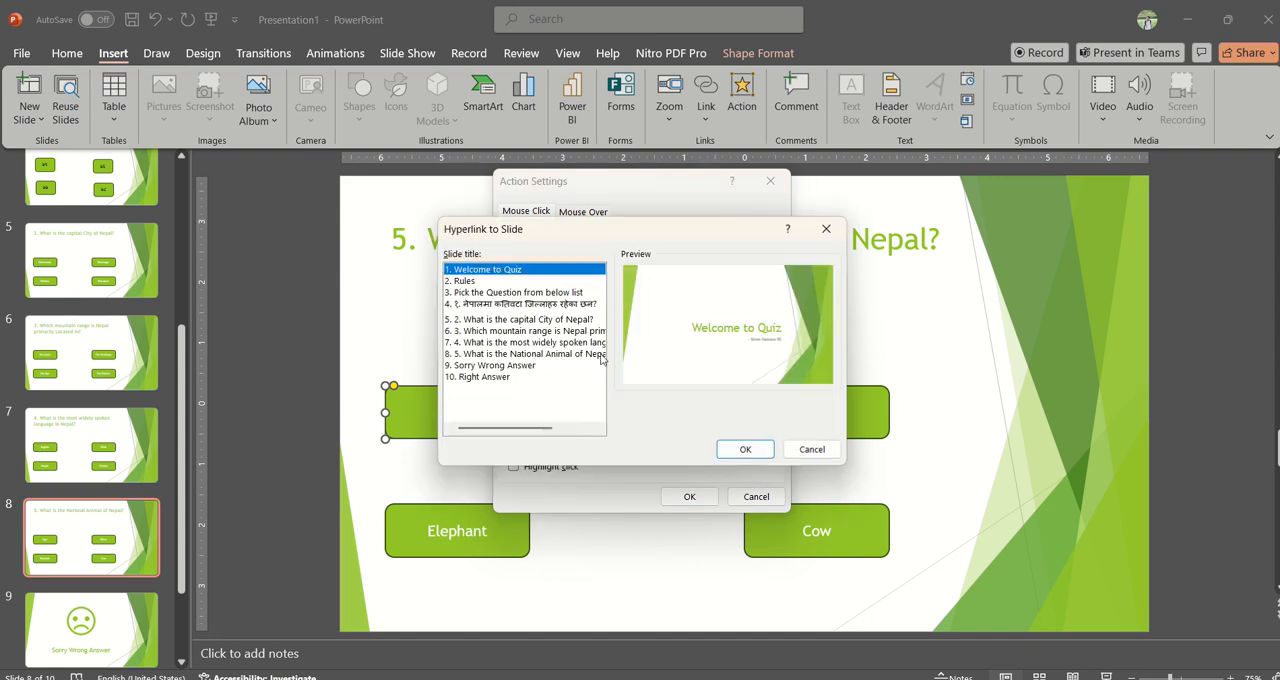
{"action": "left_click", "coordinate": [495, 366]}
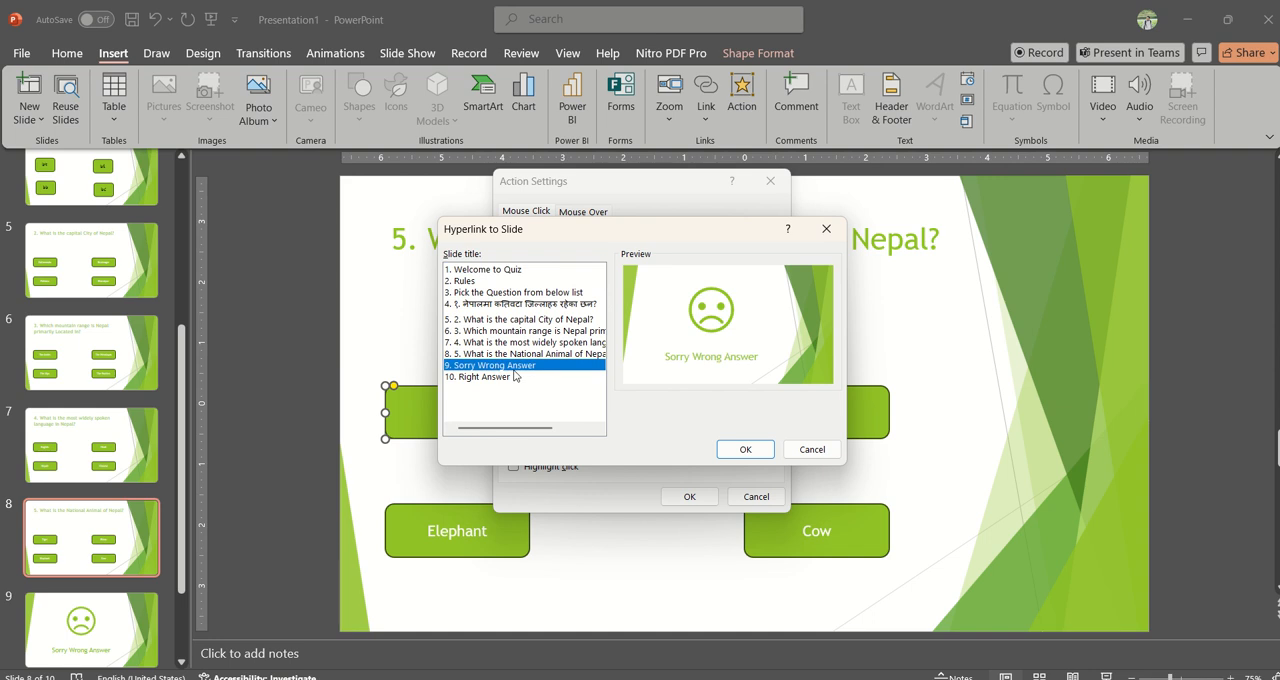
{"action": "left_click", "coordinate": [744, 450]}
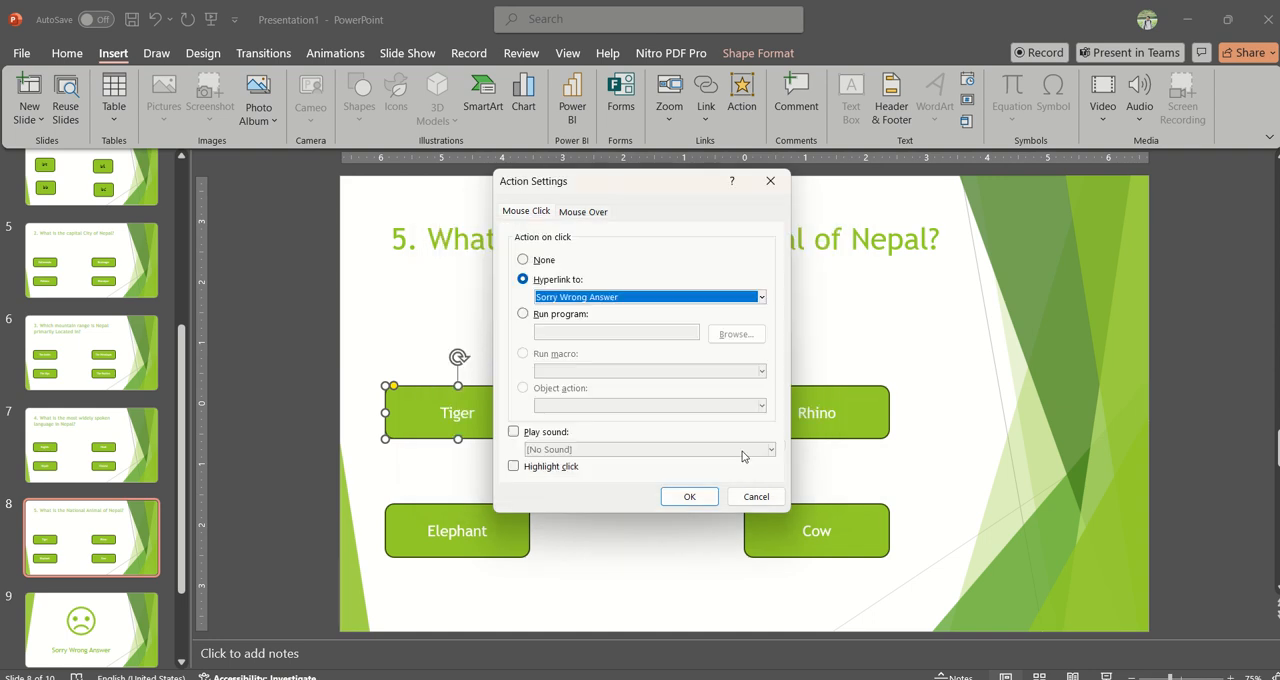
{"action": "left_click", "coordinate": [690, 497]}
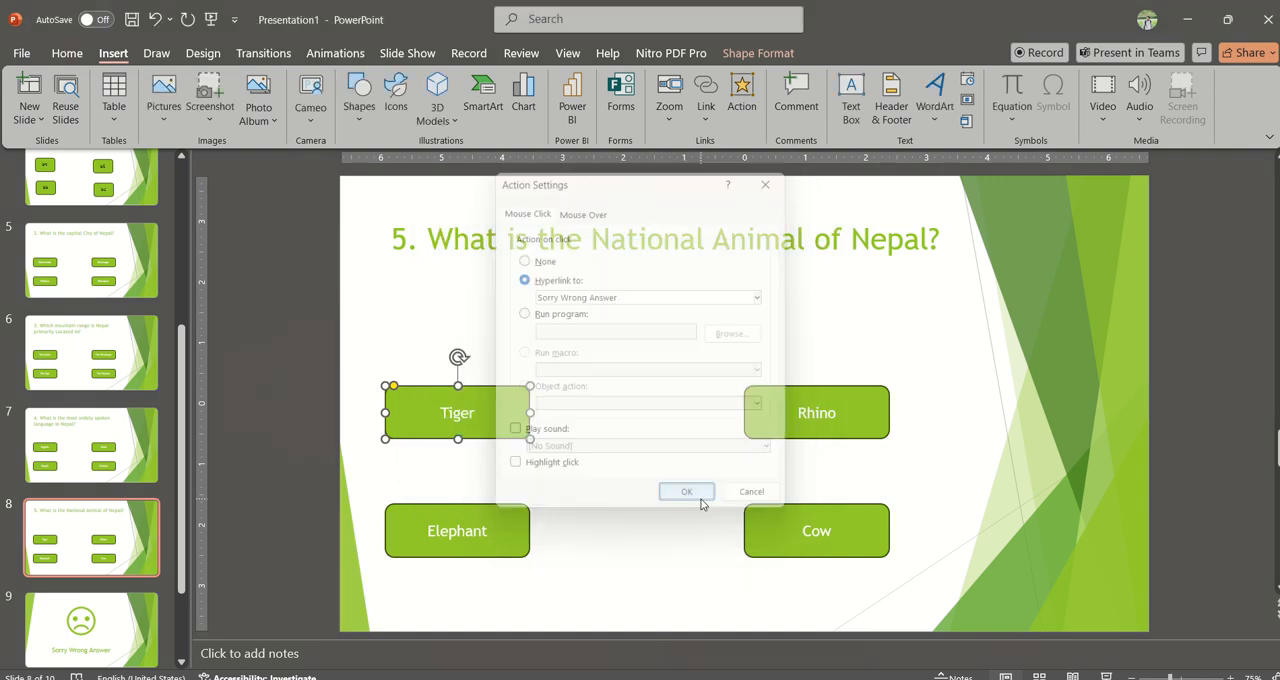
Step: Hyperlink the Elephant button on click to the Sorry Wrong Answer slide
{"action": "left_click", "coordinate": [526, 516]}
{"action": "left_click", "coordinate": [742, 97]}
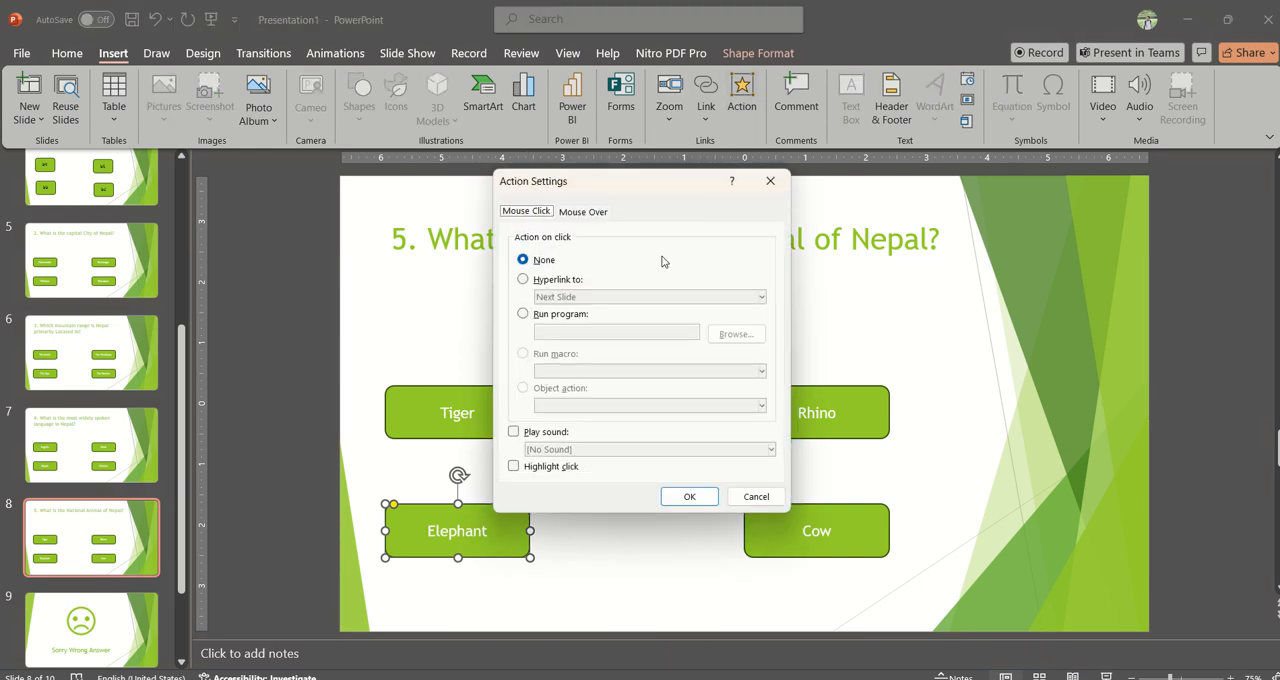
{"action": "left_click", "coordinate": [553, 281]}
{"action": "left_click", "coordinate": [597, 298]}
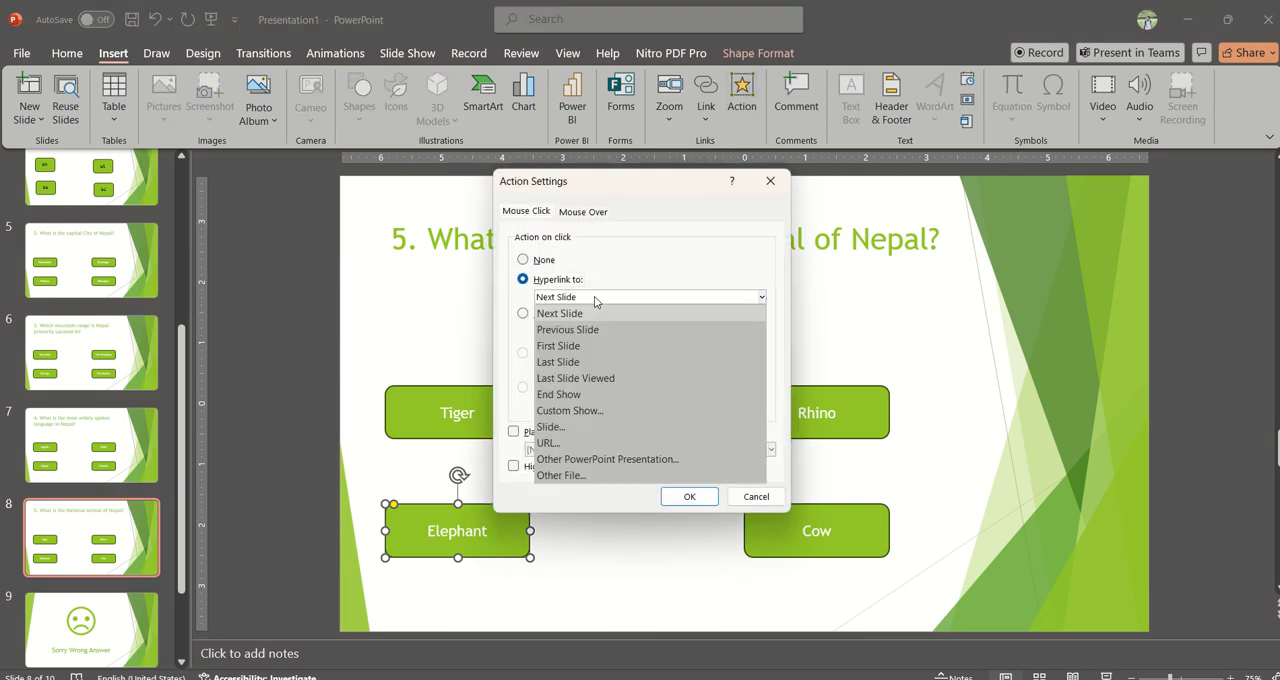
{"action": "left_click", "coordinate": [582, 427]}
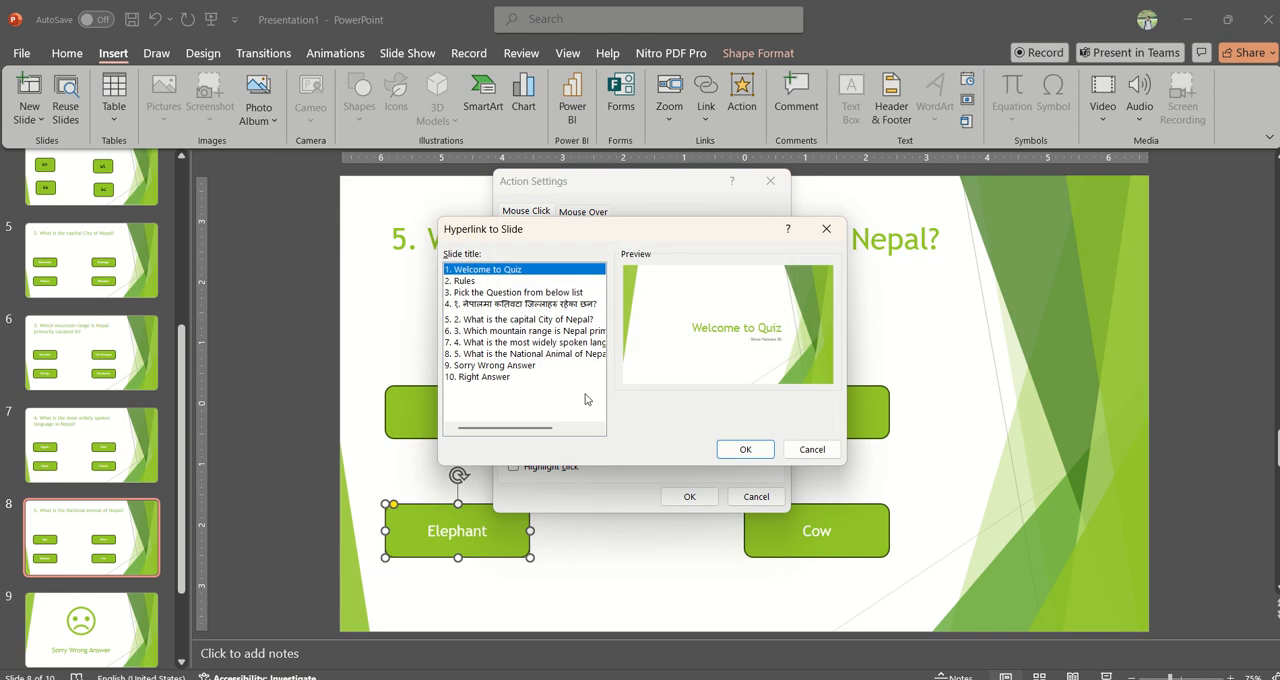
{"action": "left_click", "coordinate": [490, 366]}
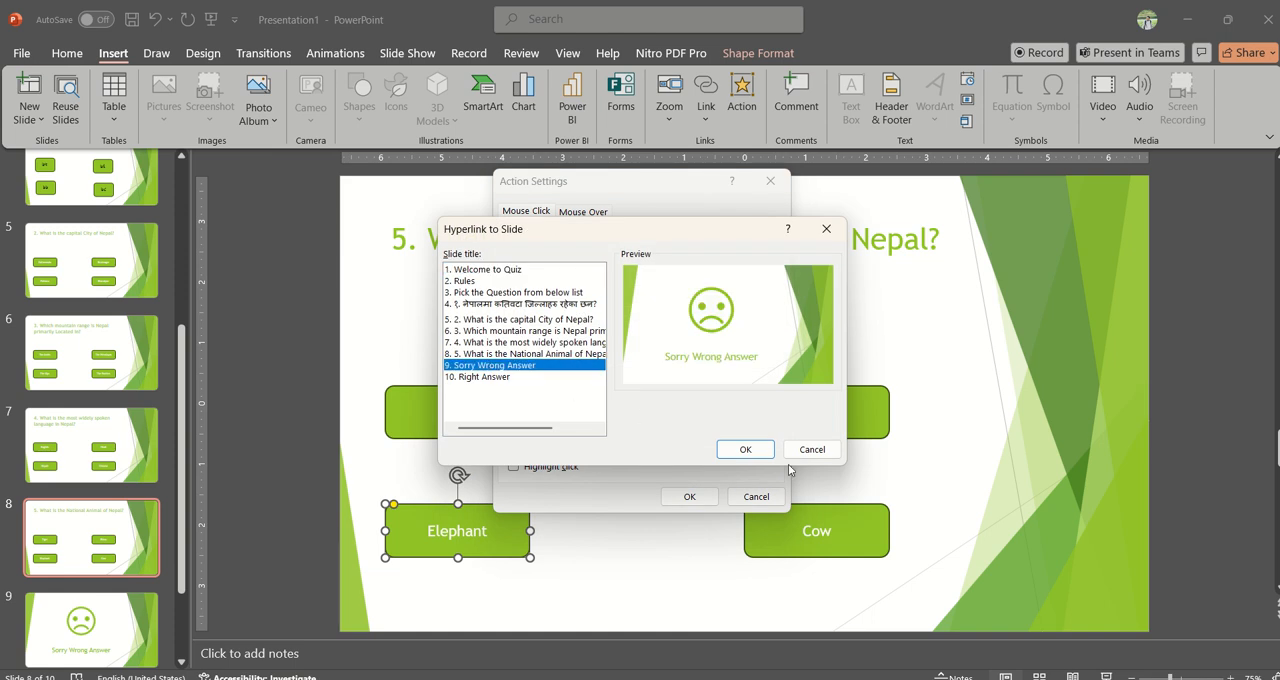
{"action": "left_click", "coordinate": [757, 451]}
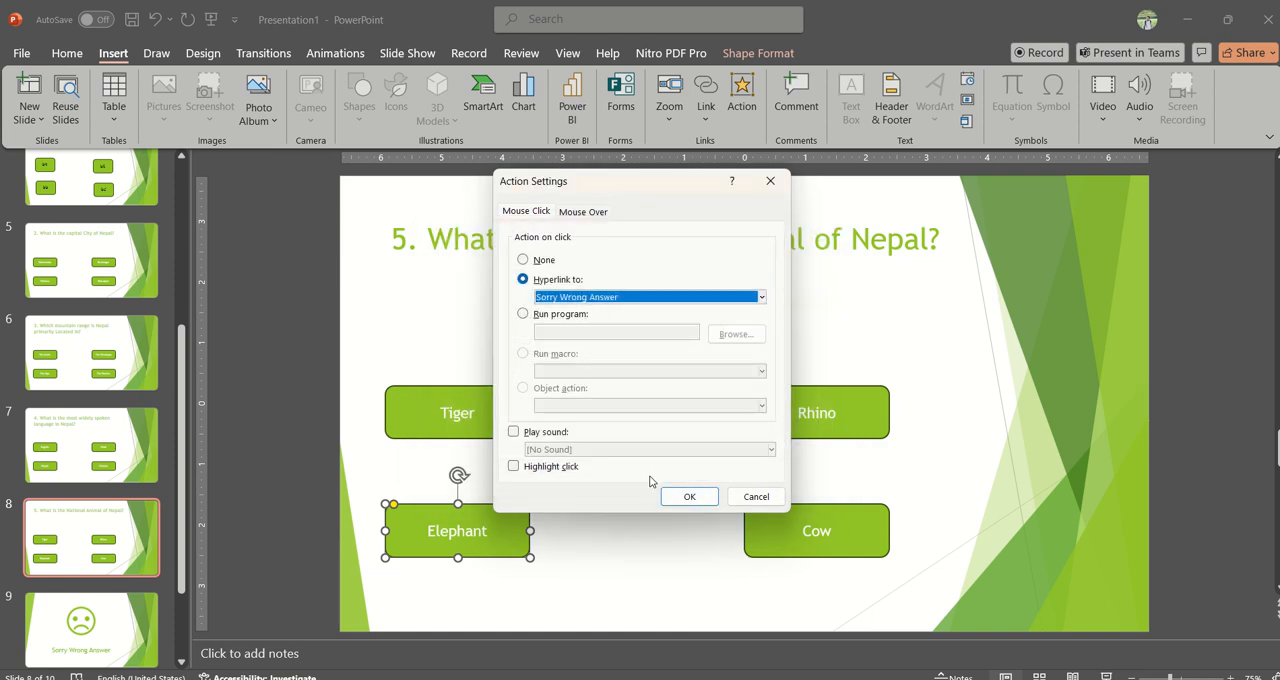
{"action": "left_click", "coordinate": [695, 500]}
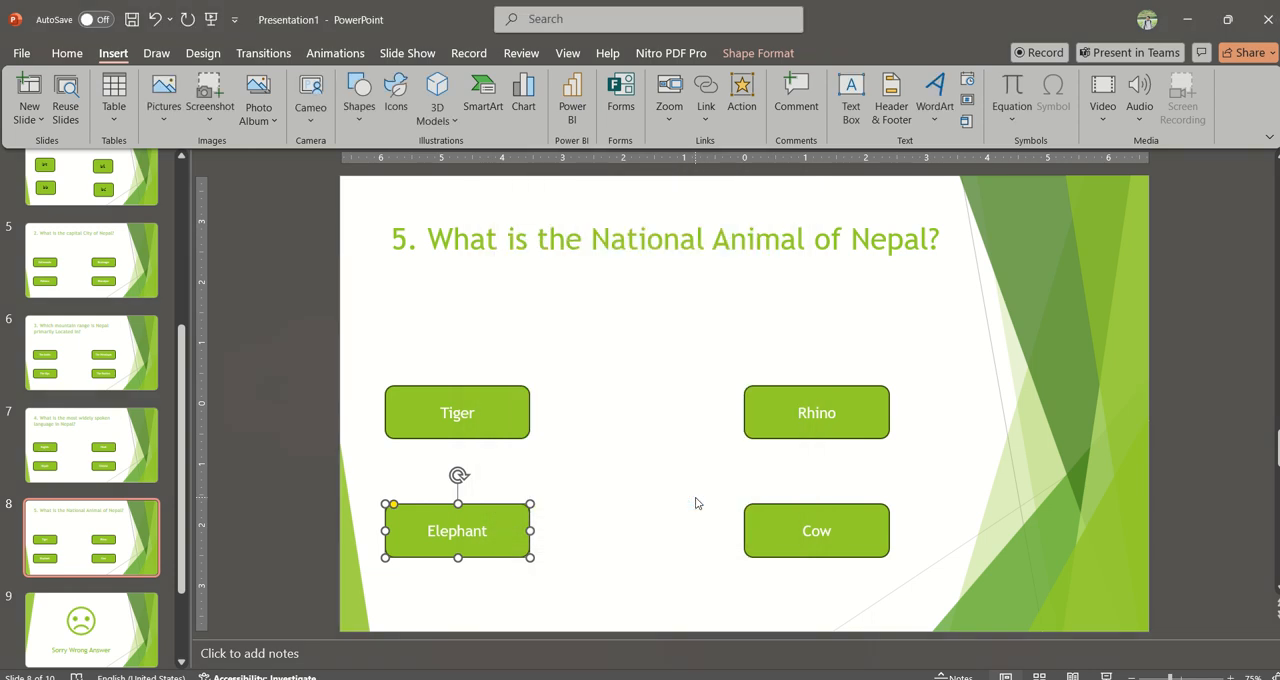
Step: Hyperlink the Rhino button on click to the Sorry Wrong Answer slide
{"action": "left_click", "coordinate": [775, 428]}
{"action": "left_click", "coordinate": [742, 100]}
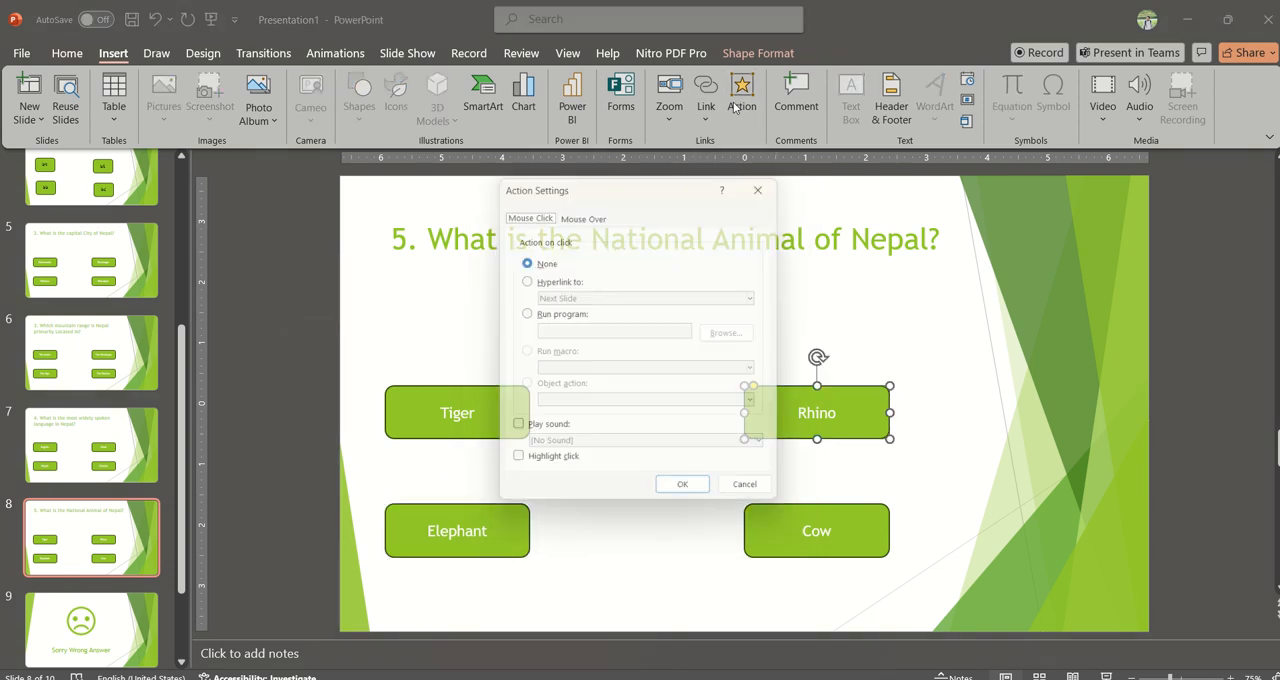
{"action": "left_click", "coordinate": [523, 279]}
{"action": "left_click", "coordinate": [585, 297]}
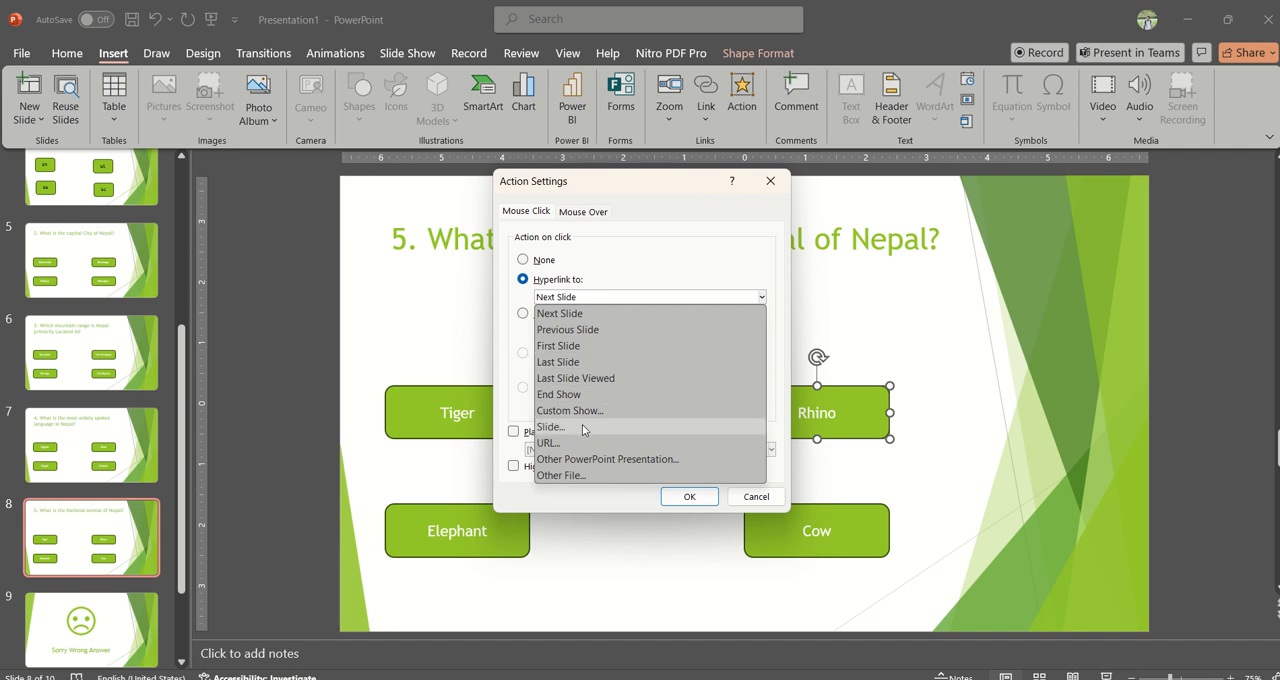
{"action": "left_click", "coordinate": [584, 426]}
{"action": "left_click", "coordinate": [496, 365]}
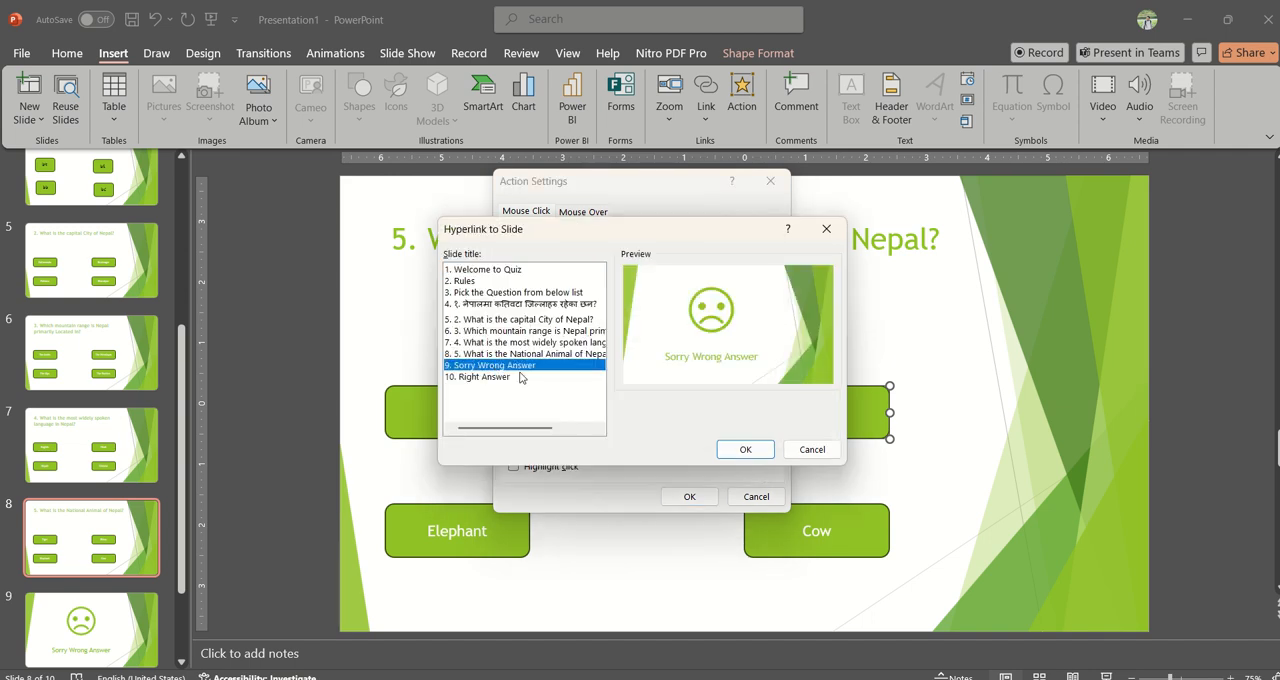
{"action": "left_click", "coordinate": [730, 450]}
{"action": "left_click", "coordinate": [695, 497]}
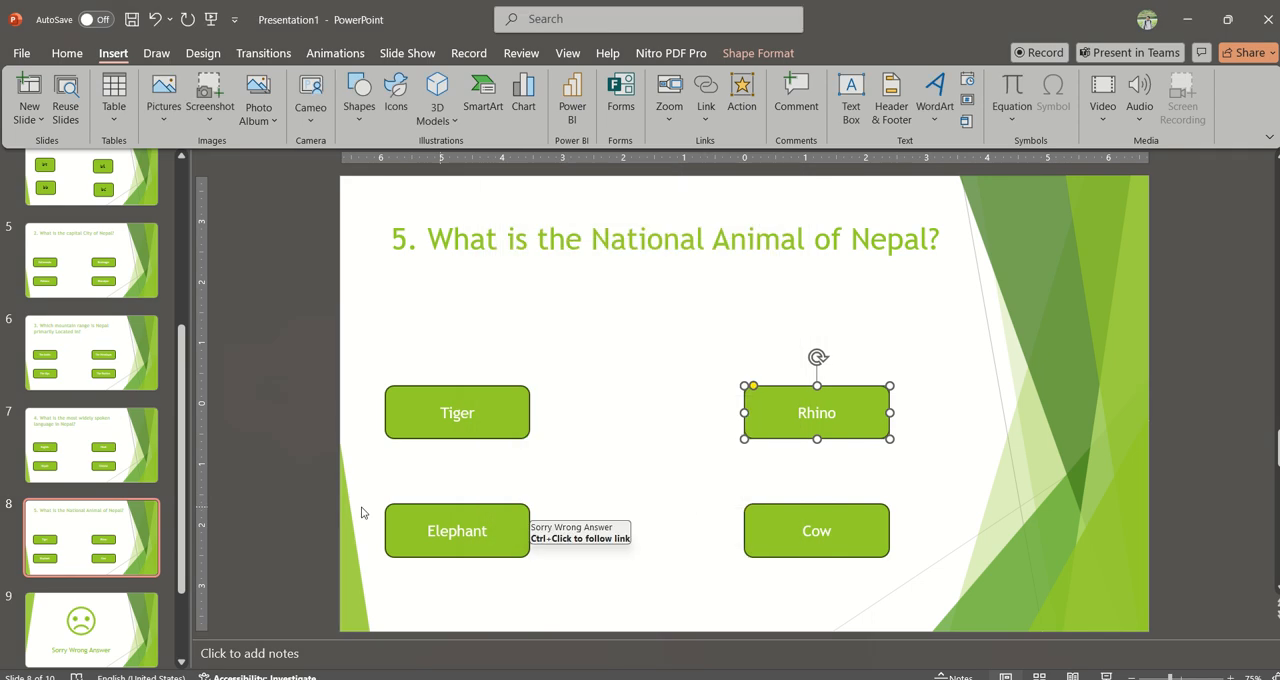
Step: On the Sorry Wrong Answer slide, start inserting a left arrow shape
{"action": "left_click", "coordinate": [90, 628]}
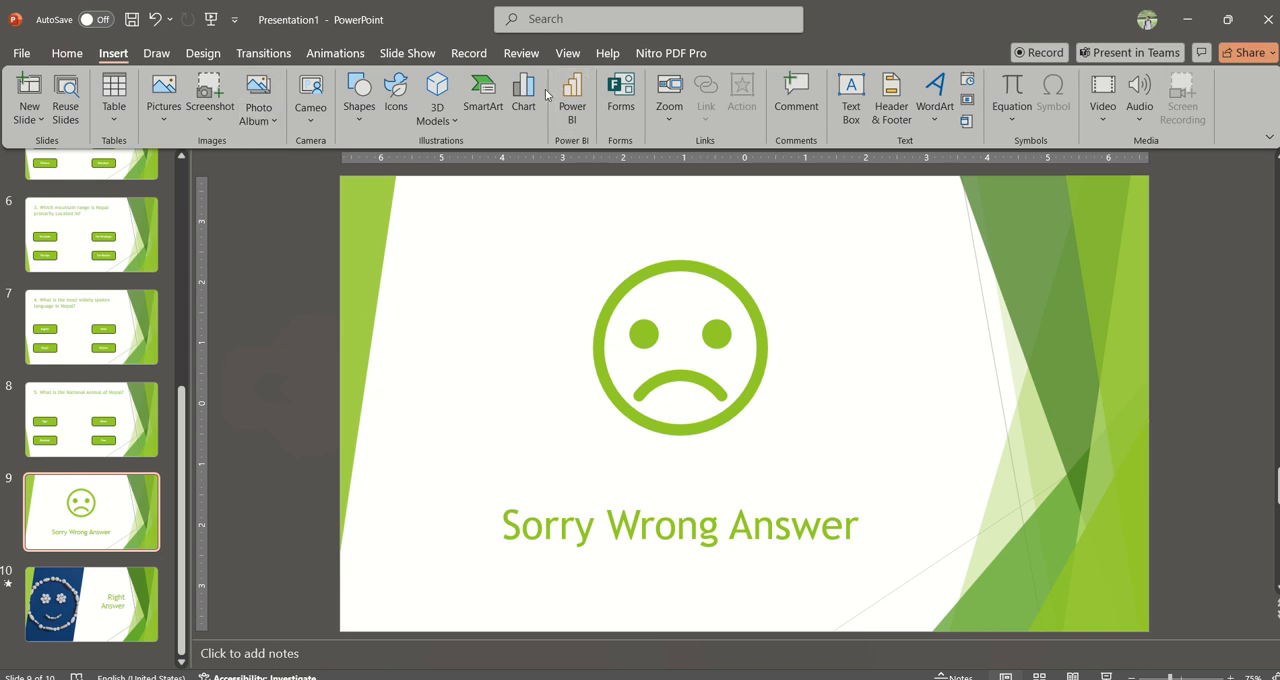
{"action": "left_click", "coordinate": [358, 95]}
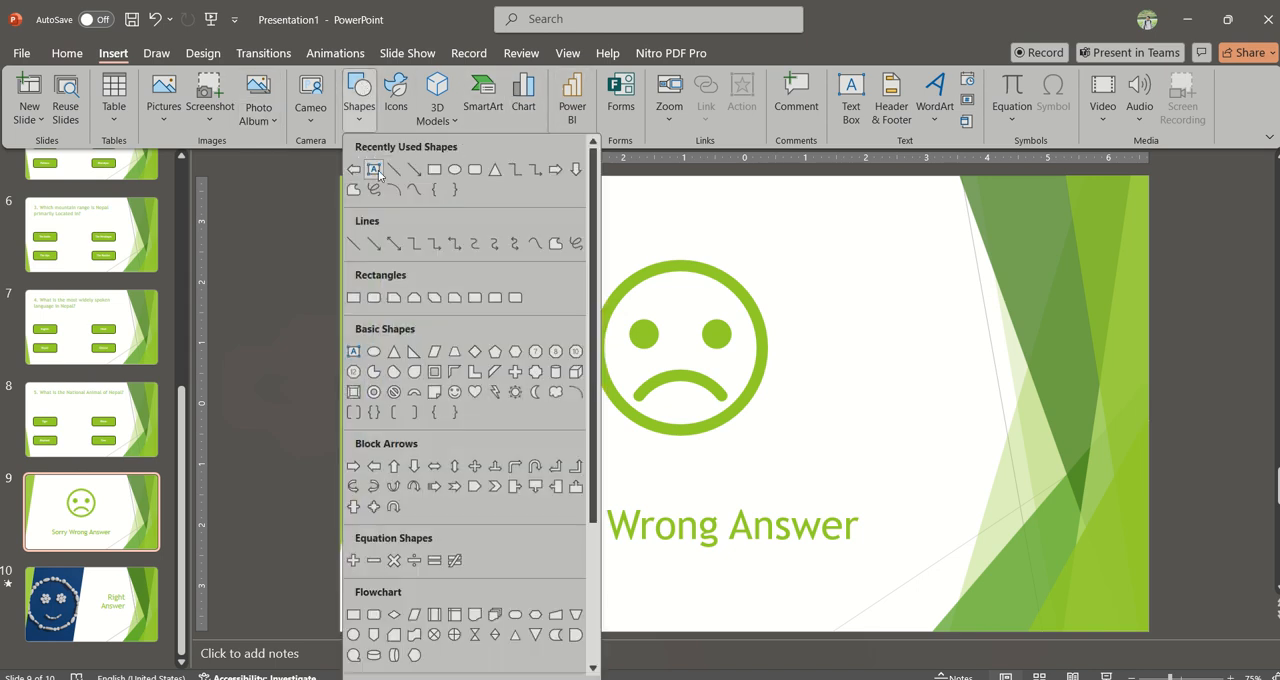
{"action": "left_click", "coordinate": [354, 170]}
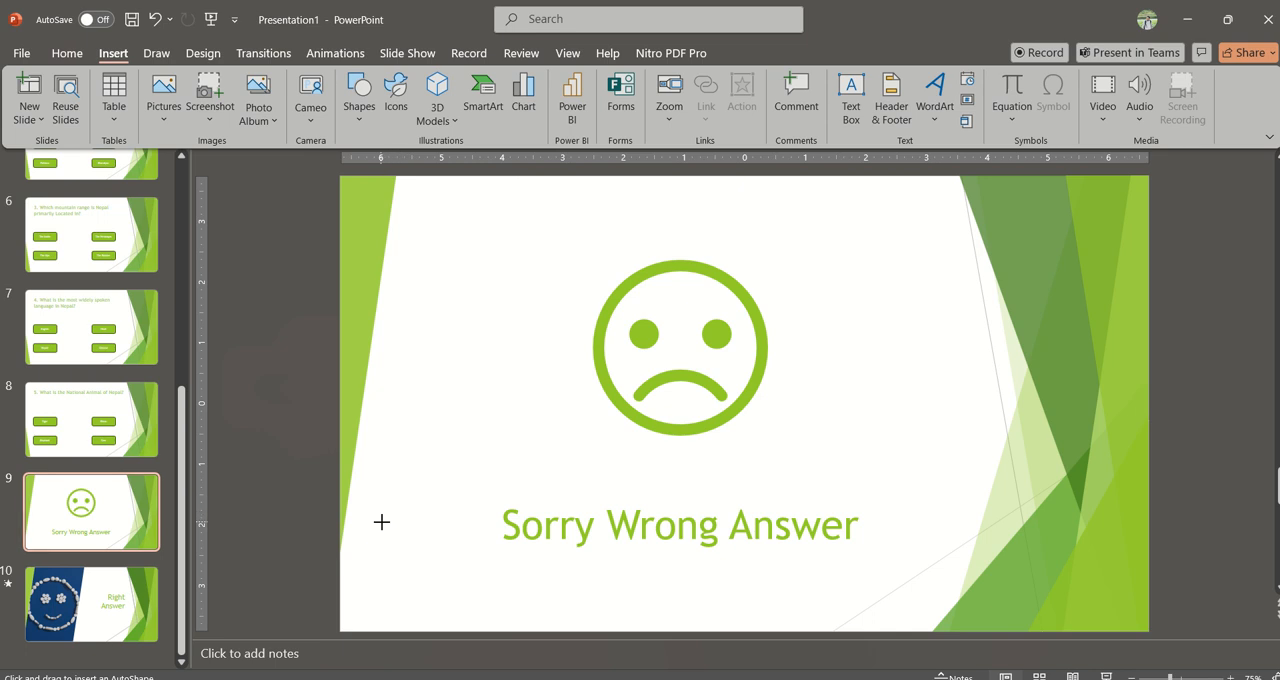